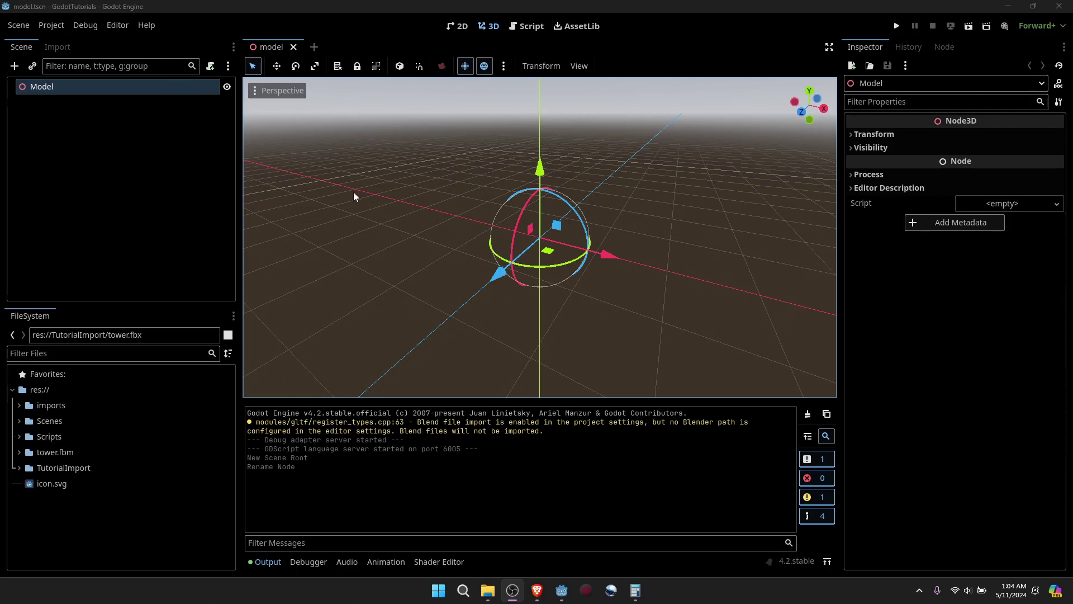
# Add a CSGBox3D node as a child of the Model root node
pyautogui.rightClick(72, 87)
pyautogui.click(95, 96)
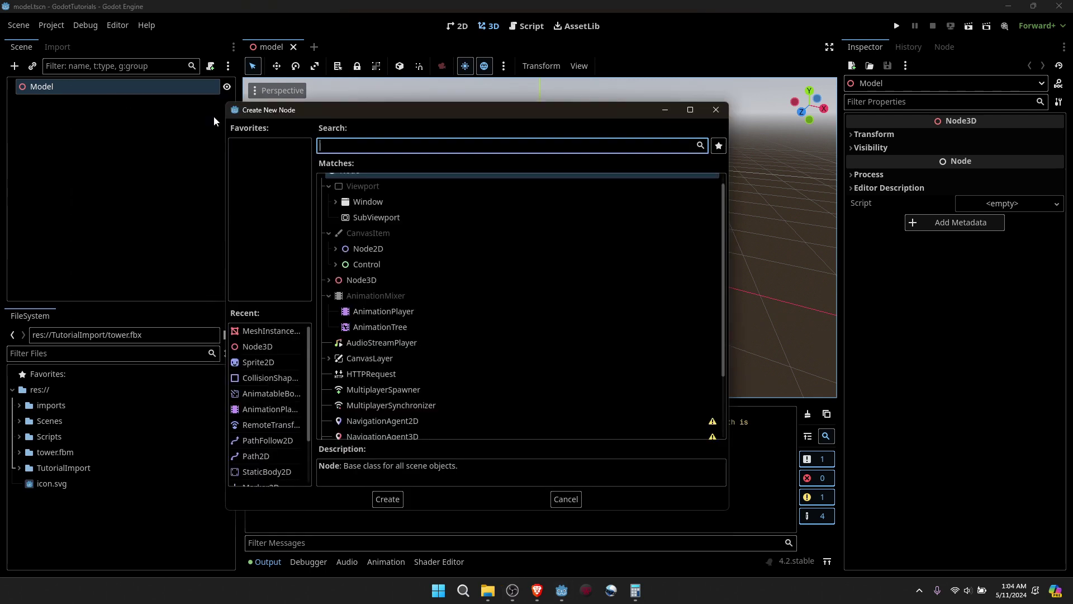
pyautogui.write('csg')
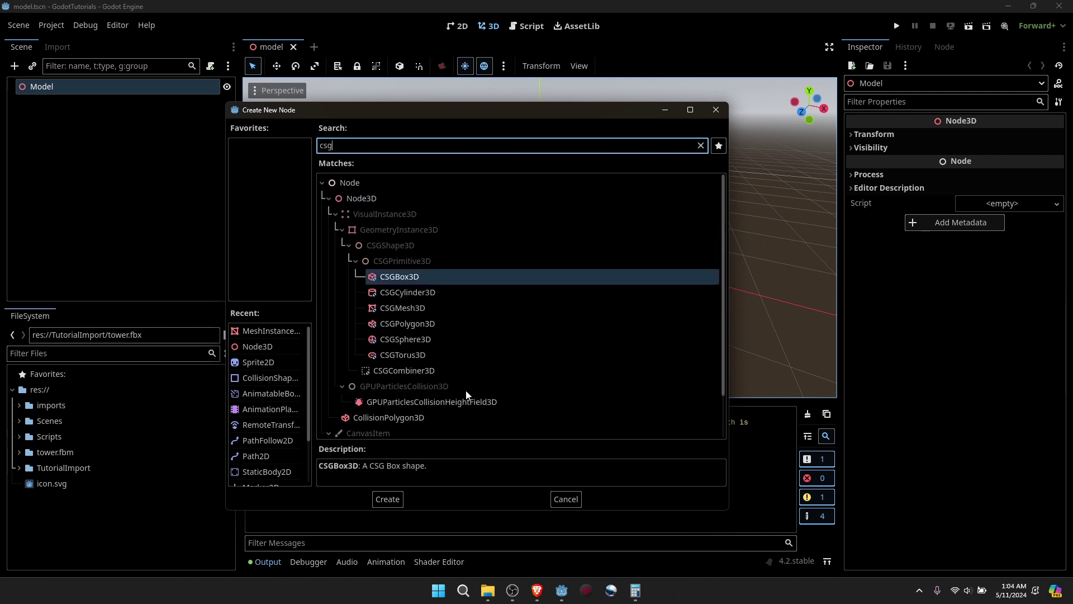
pyautogui.click(390, 501)
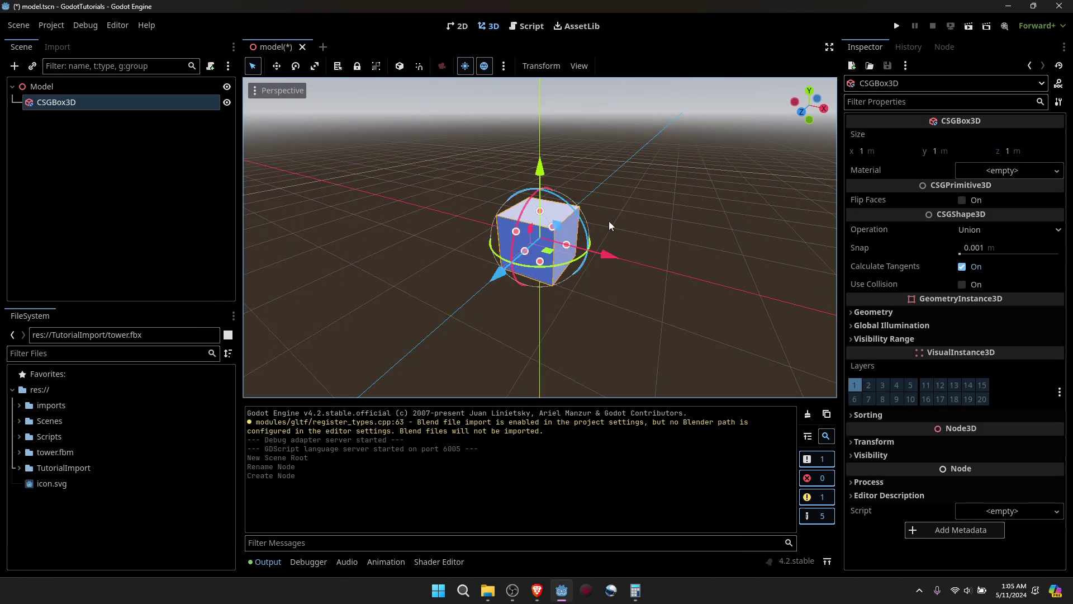
# Stretch the box to 6 m in X, 2 m in Y and 4 m in Z using its size handles
pyautogui.moveTo(609, 225); pyautogui.dragTo(566, 238, button='middle')
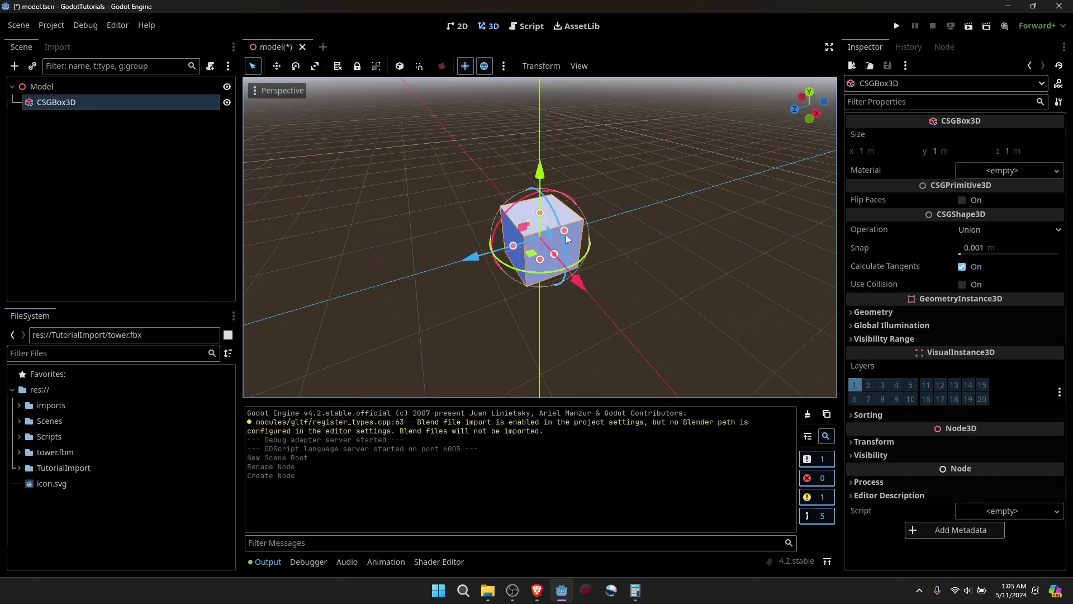
pyautogui.moveTo(511, 246); pyautogui.dragTo(589, 329)
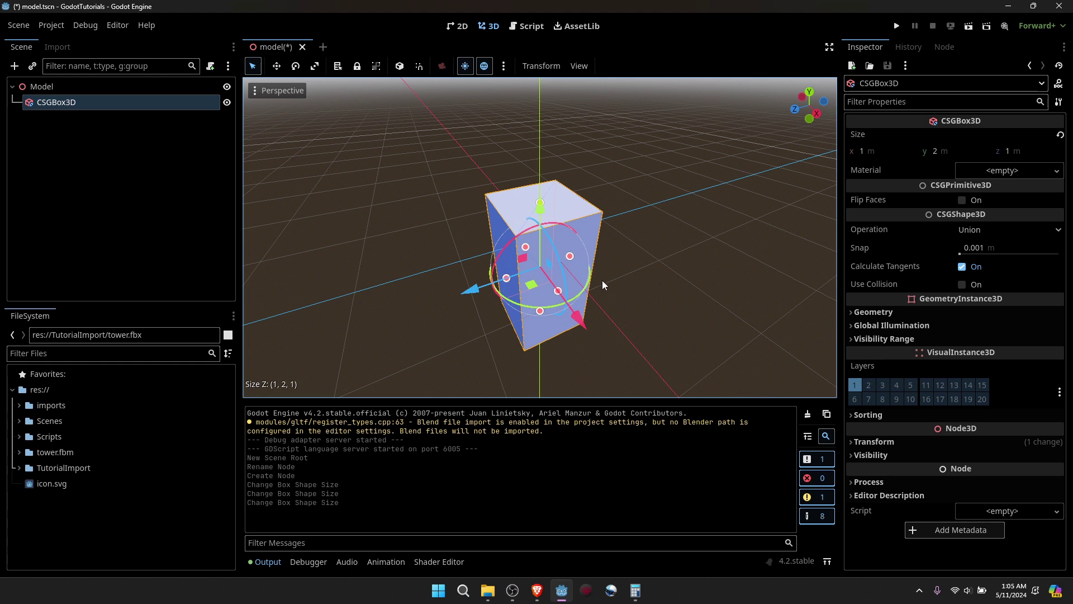
pyautogui.scroll(-3, 602, 280)
pyautogui.moveTo(716, 226); pyautogui.dragTo(643, 240, button='middle')
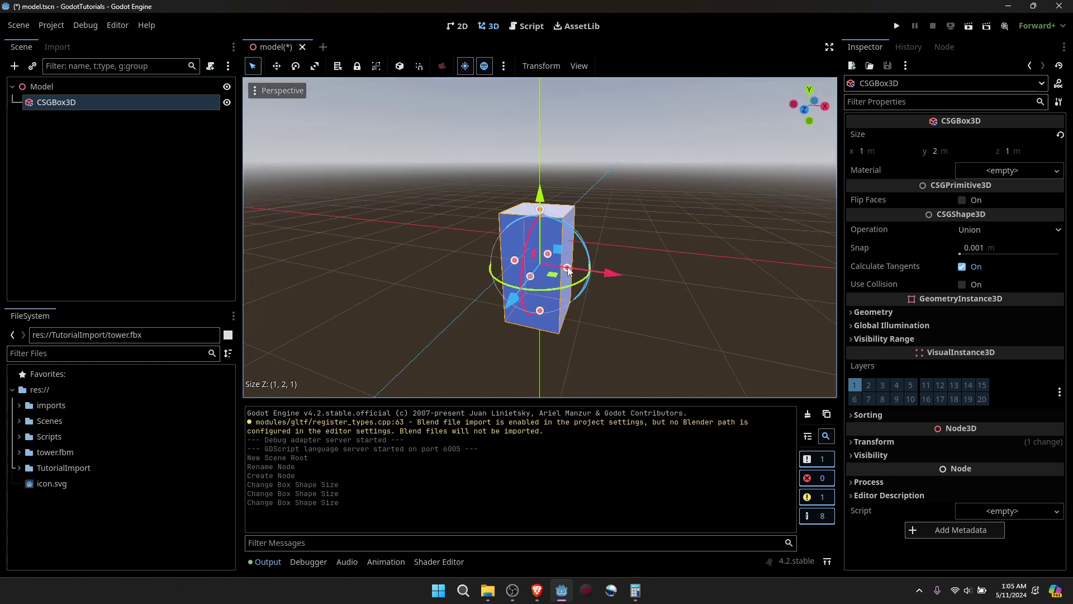
pyautogui.moveTo(623, 276); pyautogui.dragTo(738, 292)
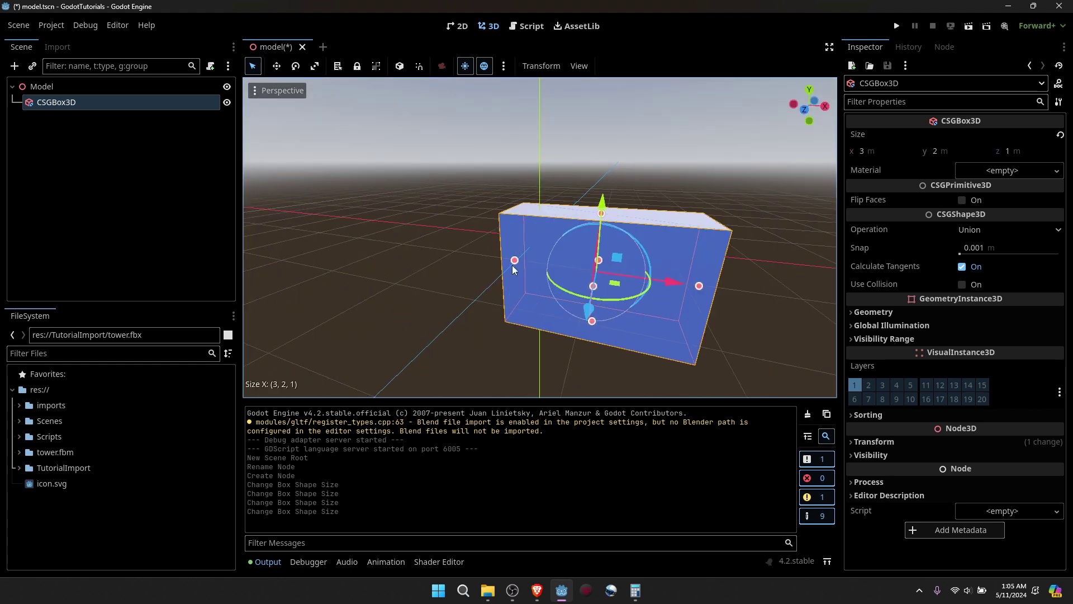
pyautogui.moveTo(390, 250); pyautogui.dragTo(383, 250)
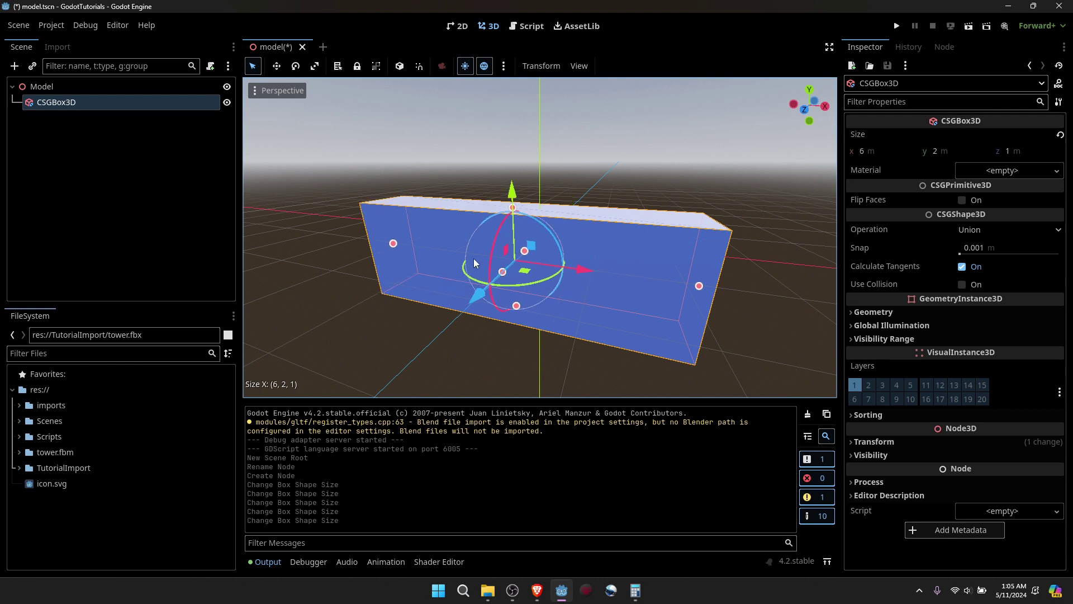
pyautogui.moveTo(658, 294); pyautogui.dragTo(532, 285, button='middle')
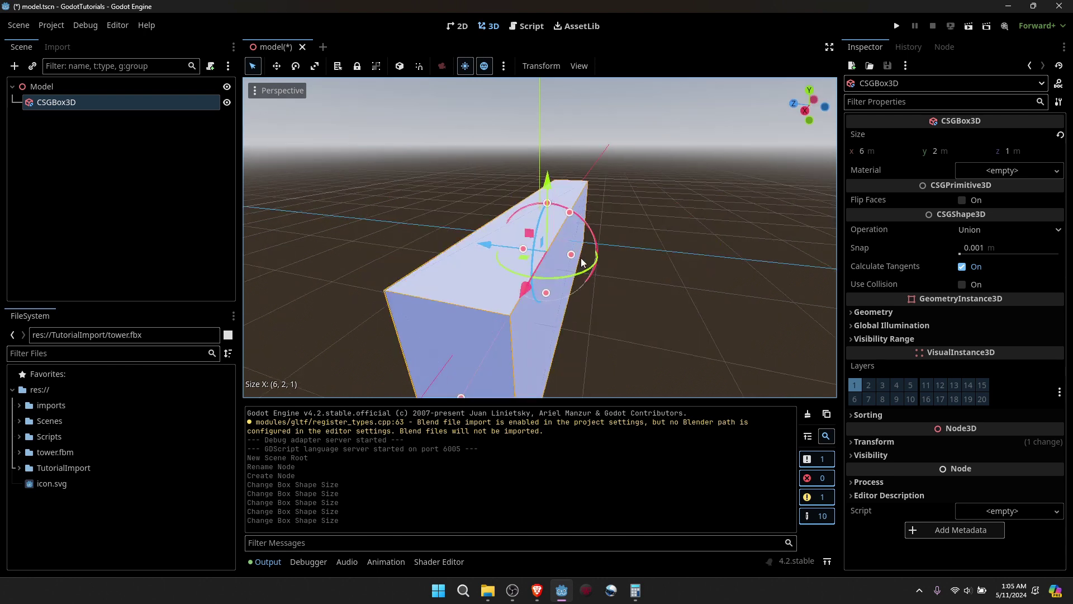
pyautogui.moveTo(532, 289); pyautogui.dragTo(782, 300)
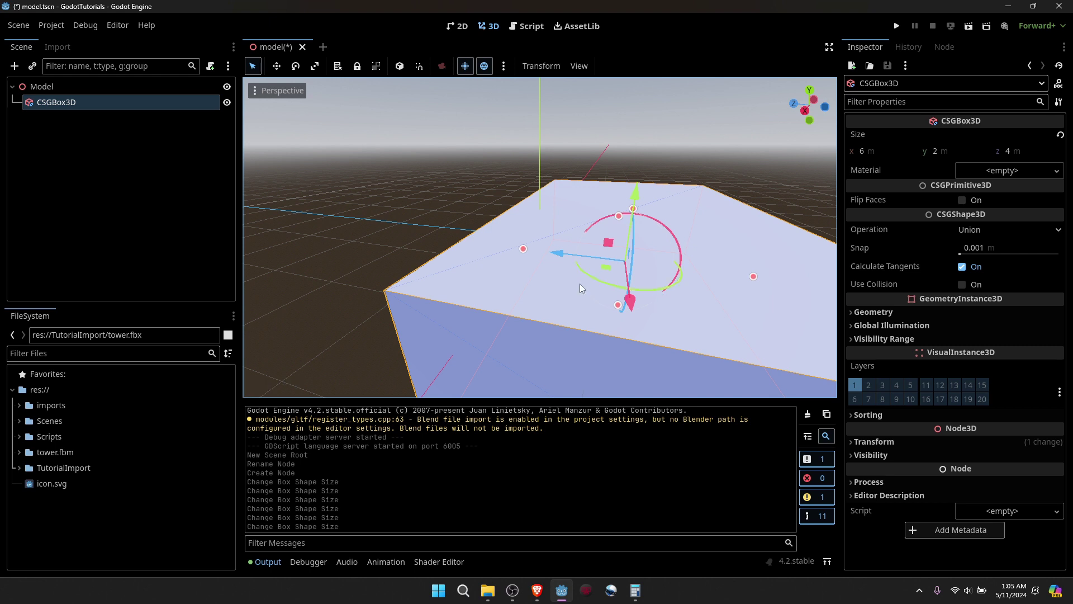
# Duplicate the box, raise the copy and shift it along Z so it forms a higher block beside the original
pyautogui.click(103, 103)
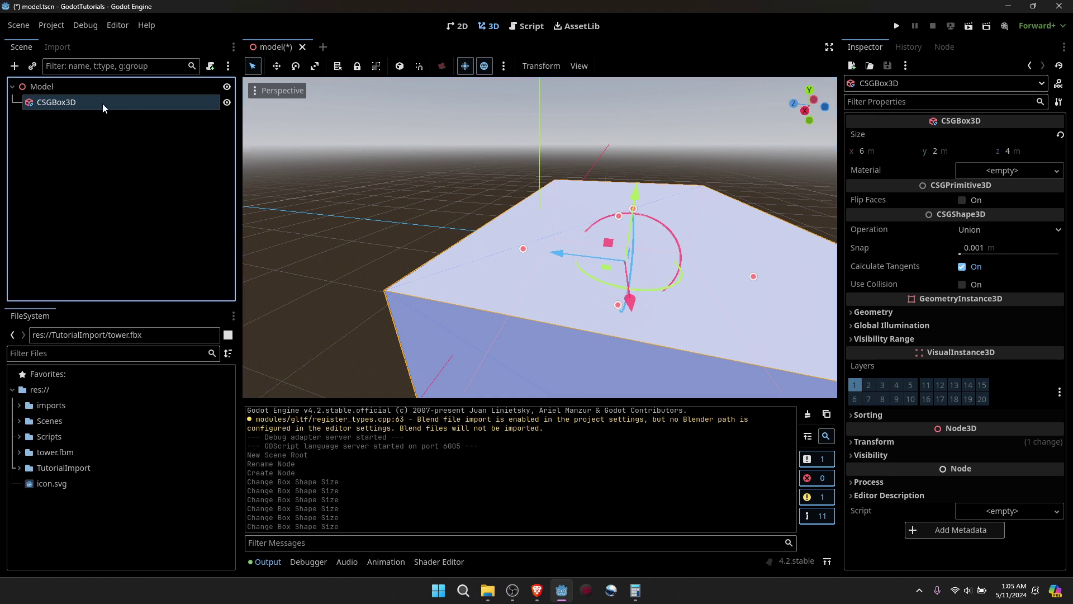
pyautogui.hotkey('ctrl', 'd')
pyautogui.scroll(-2, 549, 223)
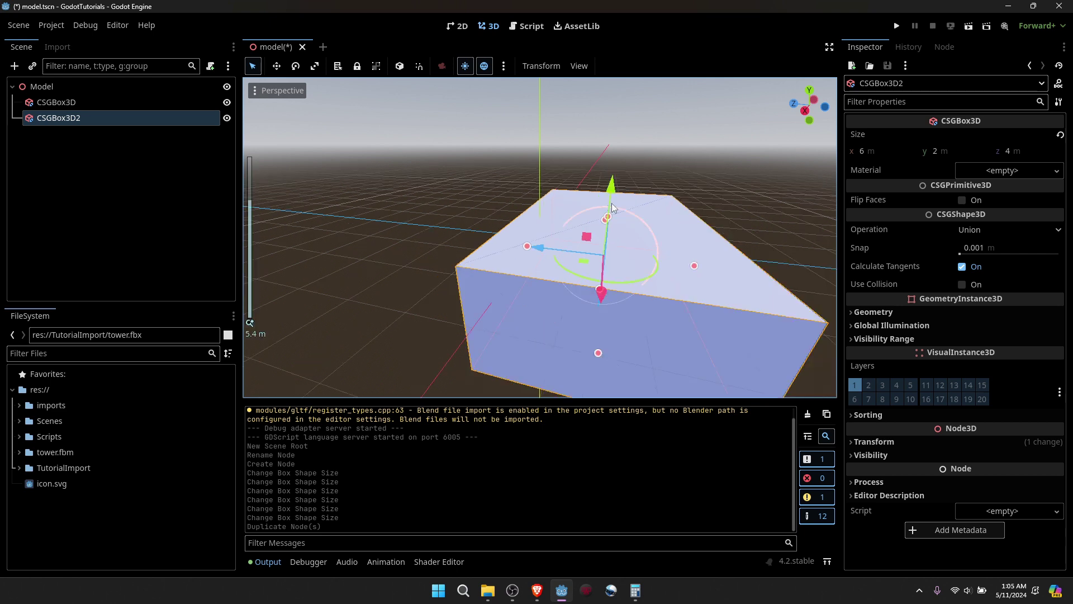
pyautogui.moveTo(613, 186); pyautogui.dragTo(609, 107)
pyautogui.moveTo(548, 170); pyautogui.dragTo(733, 200)
pyautogui.moveTo(588, 198)
pyautogui.mouseDown(button='right')
pyautogui.moveTo(700, 198)
pyautogui.moveTo(534, 198)
pyautogui.moveTo(533, 215)
pyautogui.moveTo(567, 188)
pyautogui.moveTo(596, 198)
pyautogui.mouseUp(button='right')
pyautogui.press('w')
pyautogui.press('e')
pyautogui.press('a')
pyautogui.press('s')
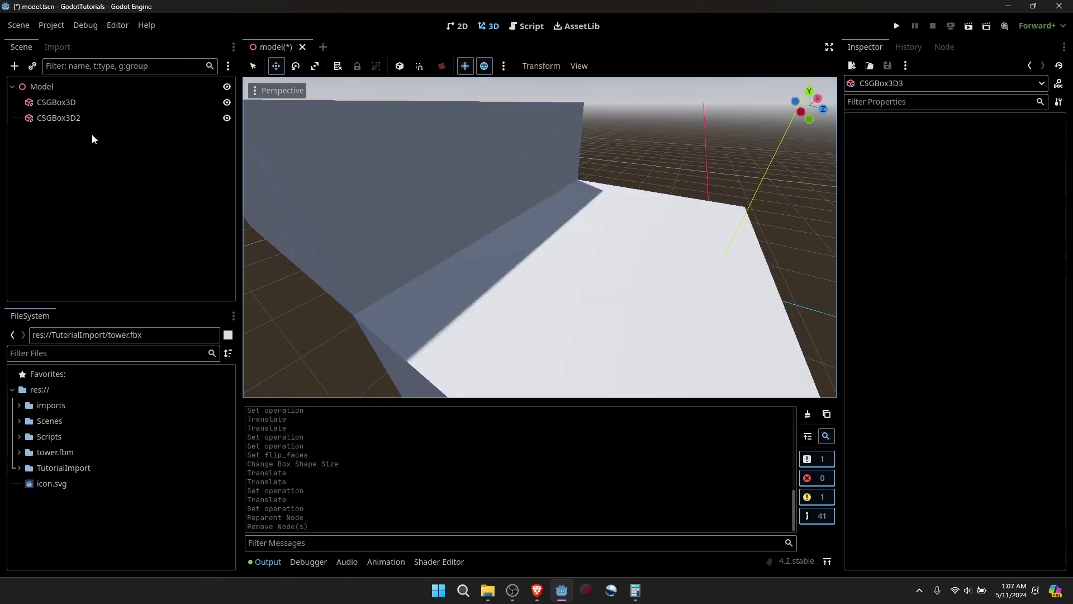
# Duplicate the lower box CSGBox3D and raise the copy partly above the original
pyautogui.click(68, 103)
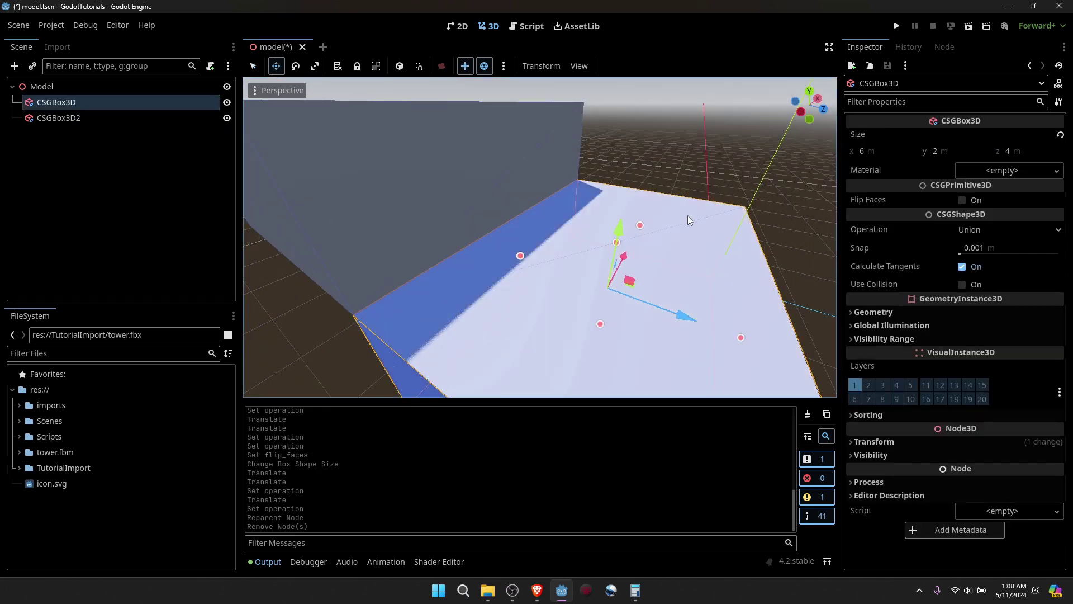
pyautogui.moveTo(540, 237); pyautogui.dragTo(550, 233, button='right')
pyautogui.press('s')
pyautogui.moveTo(797, 205); pyautogui.dragTo(719, 227, button='right')
pyautogui.press('w')
pyautogui.press('q')
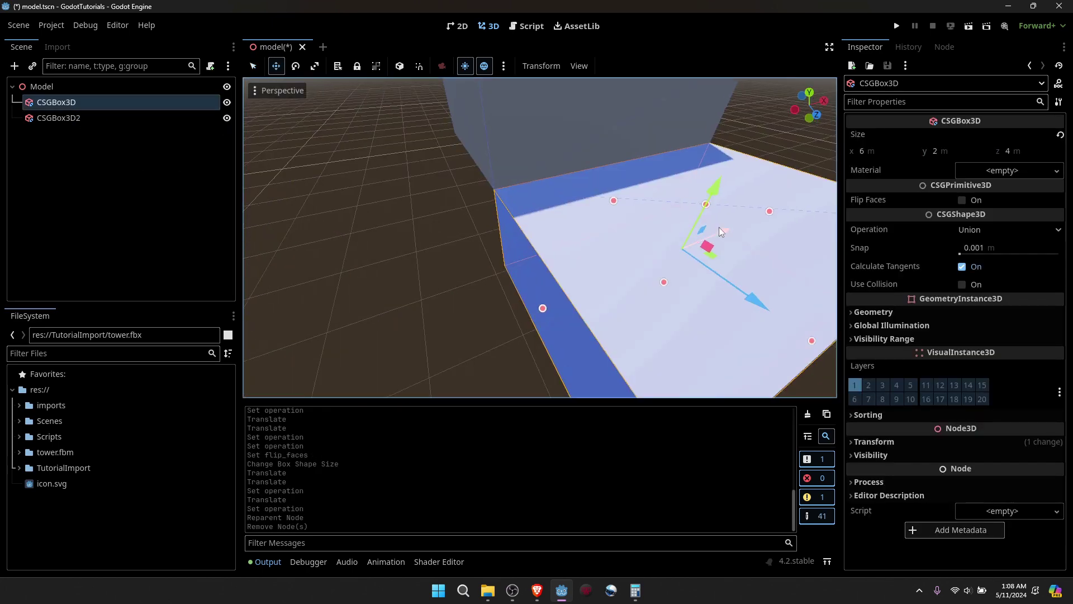
pyautogui.hotkey('ctrl', 'd')
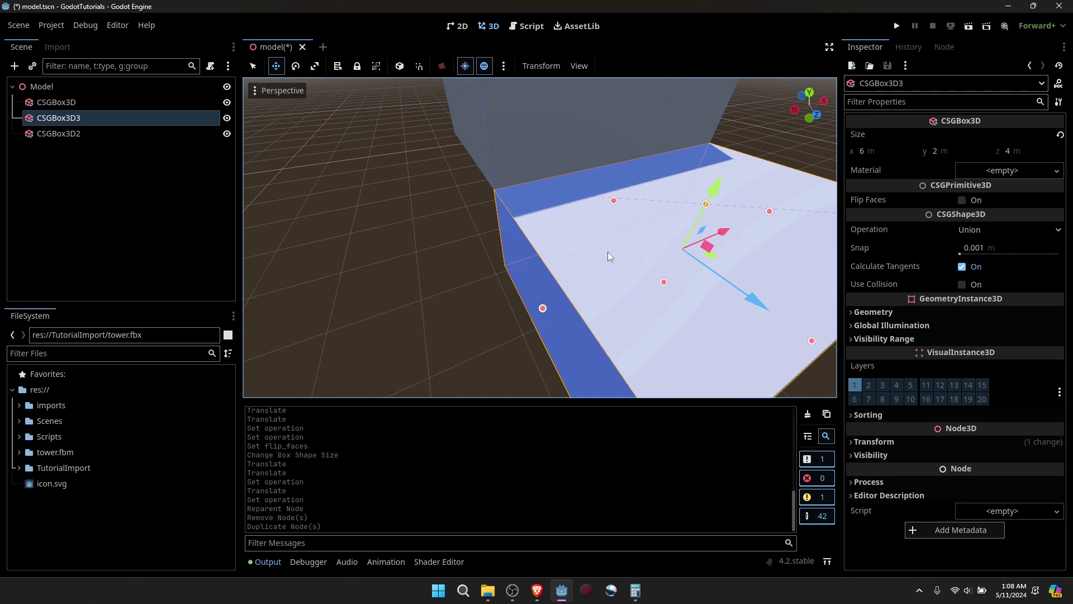
pyautogui.moveTo(608, 251); pyautogui.dragTo(763, 216, button='right')
pyautogui.press('w')
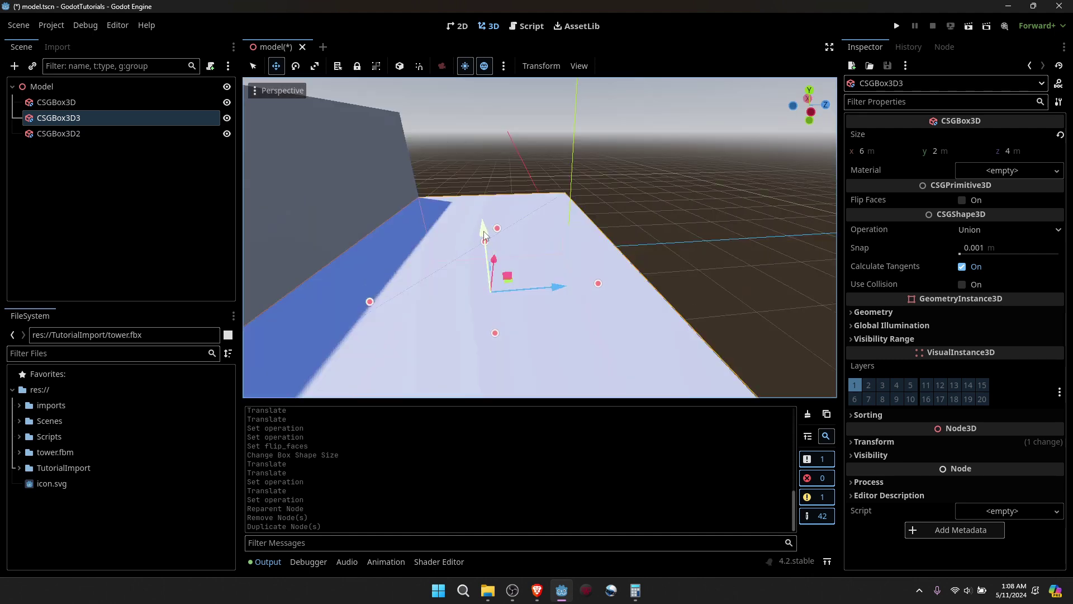
pyautogui.moveTo(484, 236); pyautogui.dragTo(481, 185)
pyautogui.scroll(-6, 447, 232)
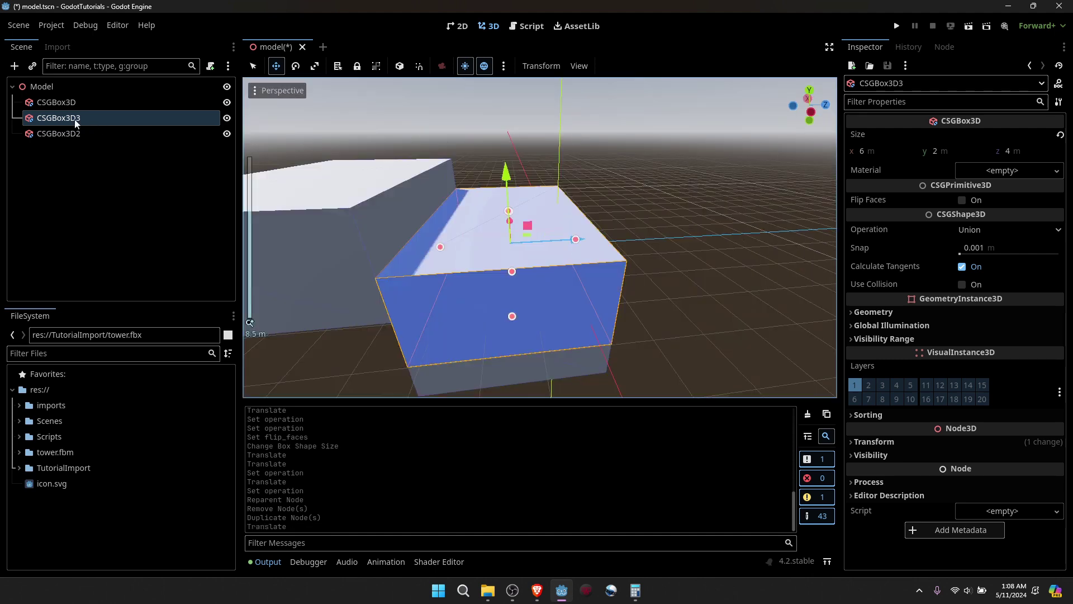
# Make CSGBox3D3 a child of CSGBox3D2 and set its operation to Subtraction
pyautogui.moveTo(77, 122); pyautogui.dragTo(77, 136)
pyautogui.click(65, 134)
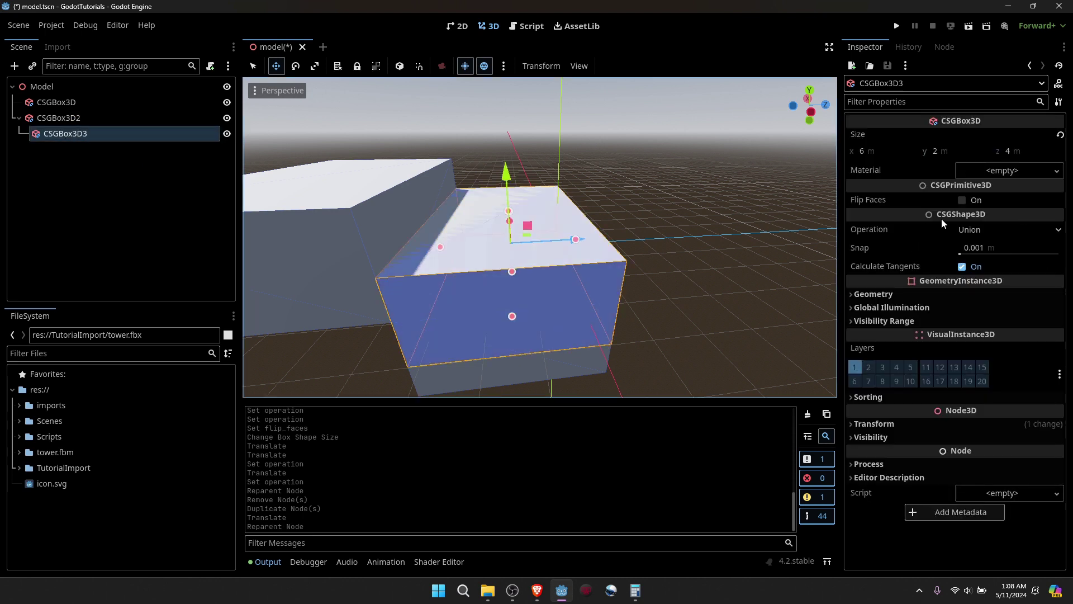
pyautogui.click(987, 227)
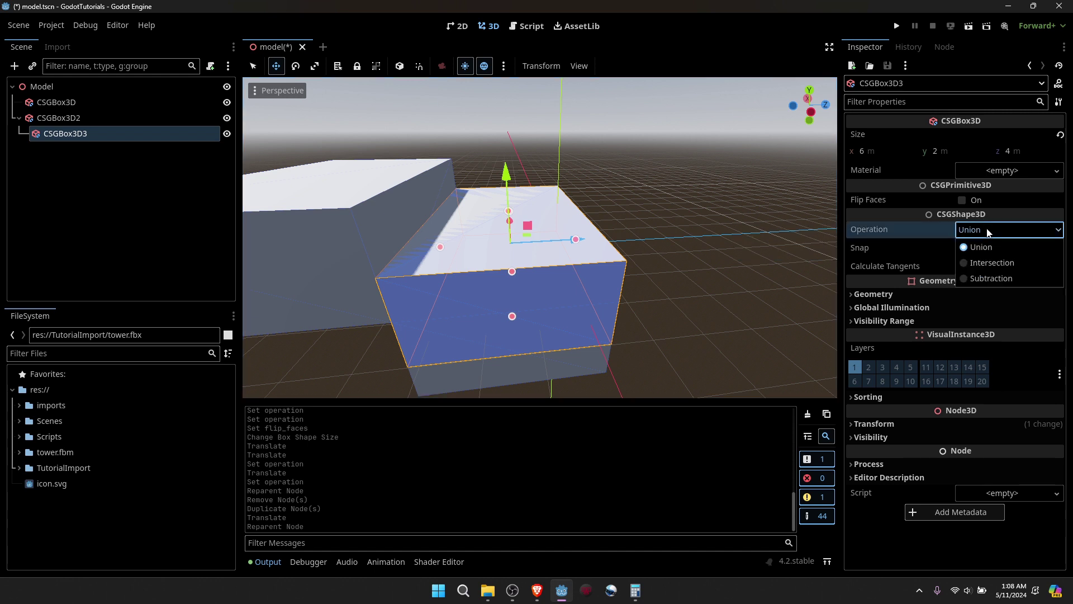
pyautogui.click(1002, 278)
# Rotate the Subtraction box roughly a quarter turn about the vertical axis
pyautogui.press('e')
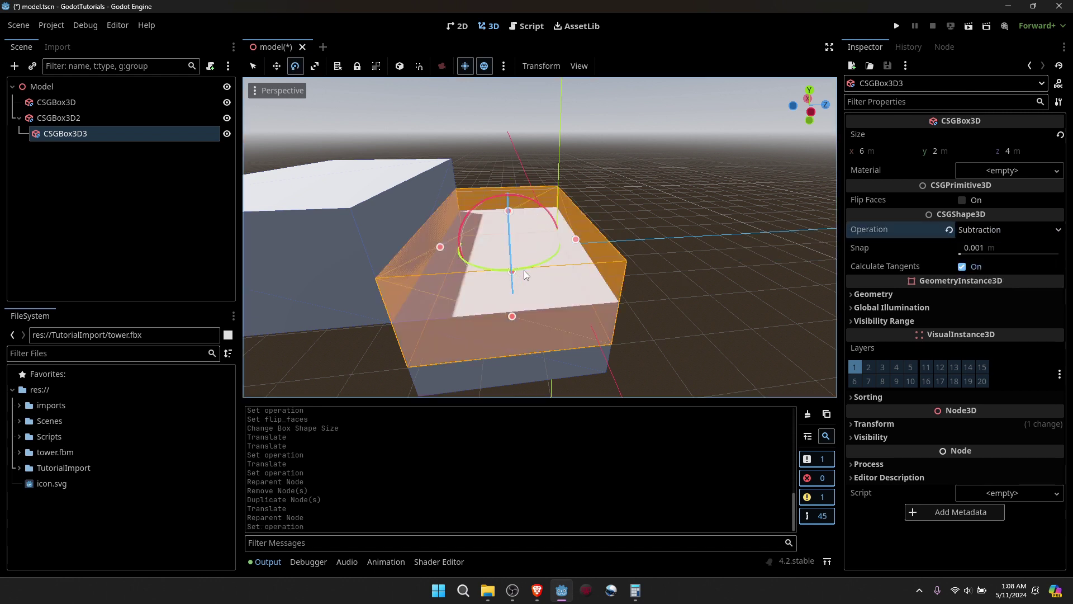
pyautogui.moveTo(524, 270); pyautogui.dragTo(605, 258)
pyautogui.moveTo(673, 225); pyautogui.dragTo(646, 193)
# Move the Subtraction box along Z into CSGBox3D2 and raise it so it cuts an open channel through the top
pyautogui.press('w')
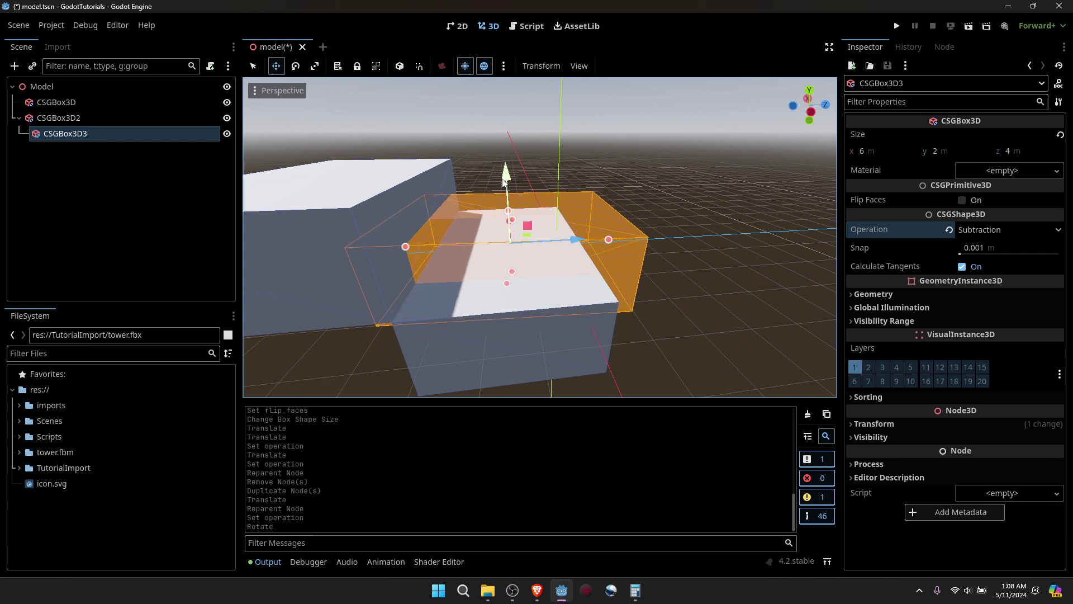
pyautogui.moveTo(506, 180); pyautogui.dragTo(484, 187)
pyautogui.moveTo(484, 187); pyautogui.dragTo(408, 187, button='right')
pyautogui.press('w')
pyautogui.moveTo(622, 330); pyautogui.dragTo(621, 330, button='right')
pyautogui.press('s')
pyautogui.moveTo(620, 271); pyautogui.dragTo(431, 205)
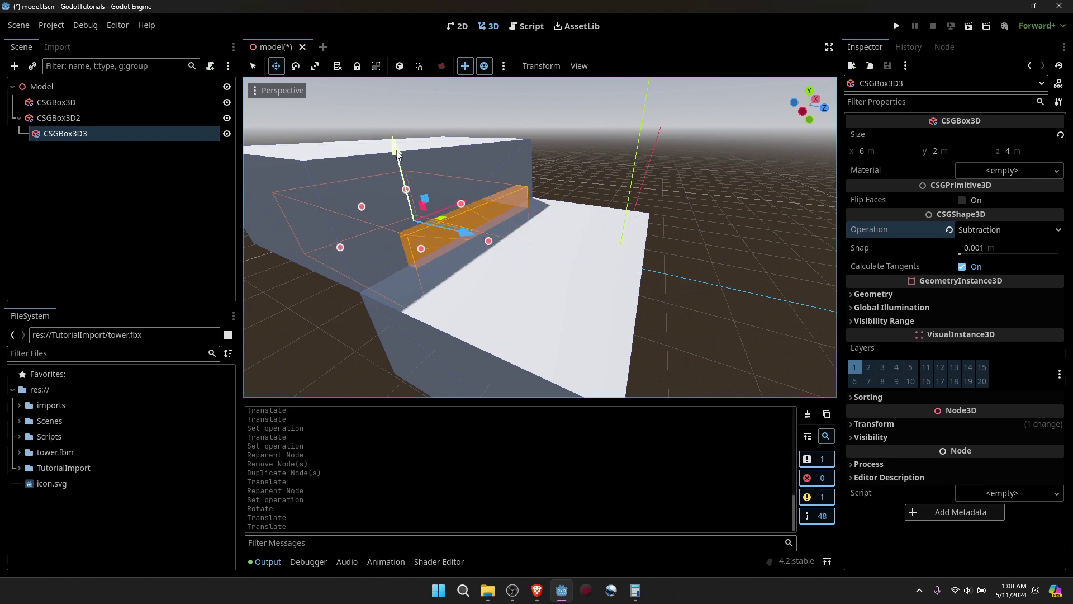
pyautogui.moveTo(398, 155); pyautogui.dragTo(382, 126)
pyautogui.moveTo(366, 89); pyautogui.dragTo(369, 85)
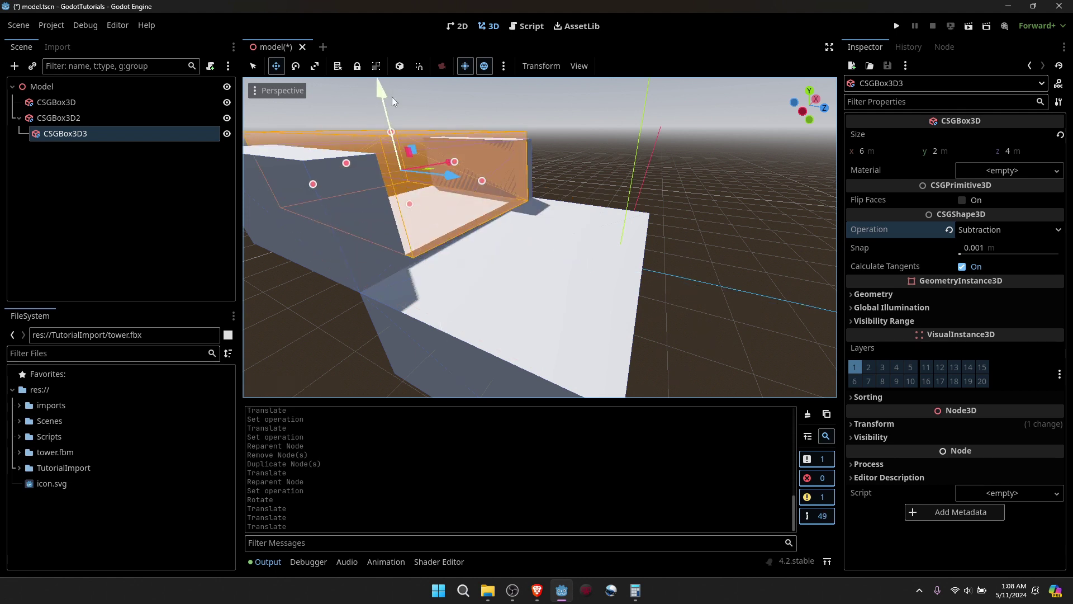
# Examine the cut from the front, comparing the parent box CSGBox3D2 with its subtracting child
pyautogui.scroll(3, 592, 223)
pyautogui.moveTo(540, 238); pyautogui.dragTo(425, 227, button='right')
pyautogui.press('w')
pyautogui.moveTo(592, 223)
pyautogui.mouseDown(button='right')
pyautogui.moveTo(565, 222)
pyautogui.moveTo(621, 220)
pyautogui.moveTo(570, 219)
pyautogui.moveTo(592, 223)
pyautogui.mouseUp(button='right')
pyautogui.press('s')
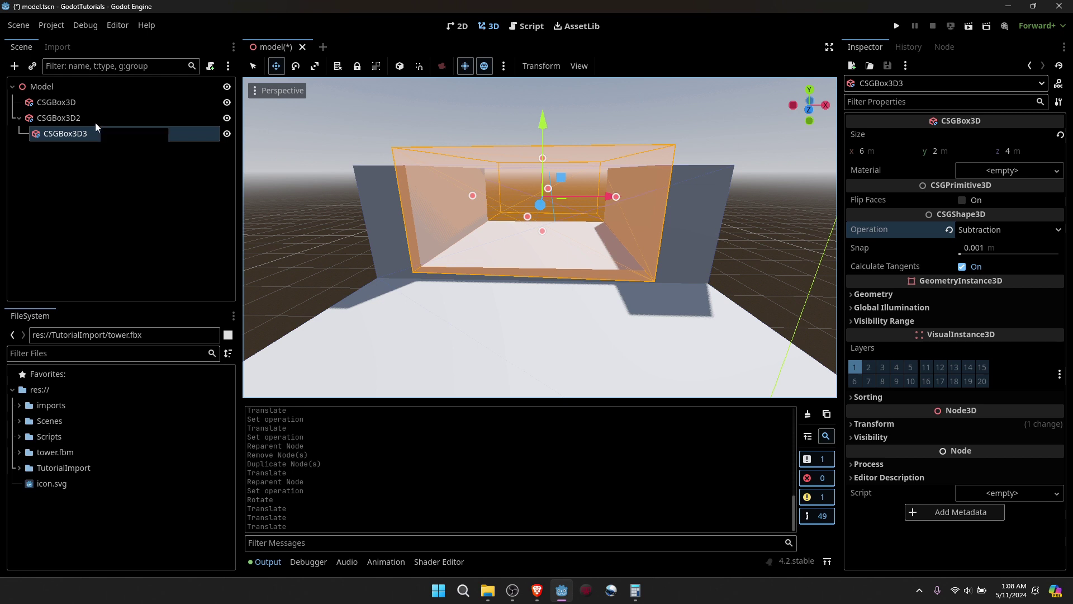
pyautogui.click(62, 120)
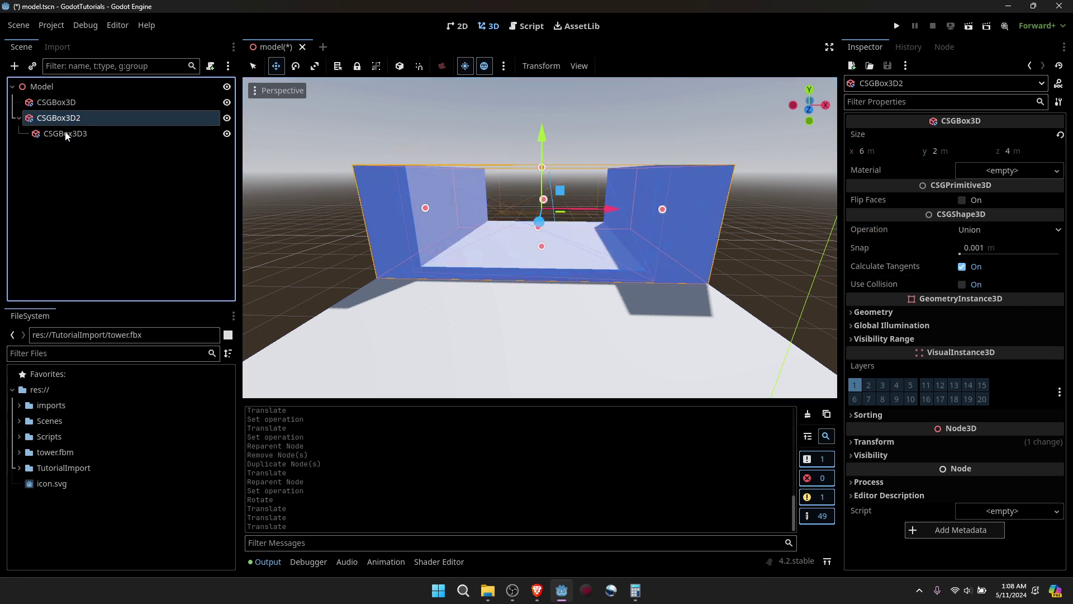
pyautogui.click(65, 135)
pyautogui.click(61, 120)
pyautogui.click(71, 135)
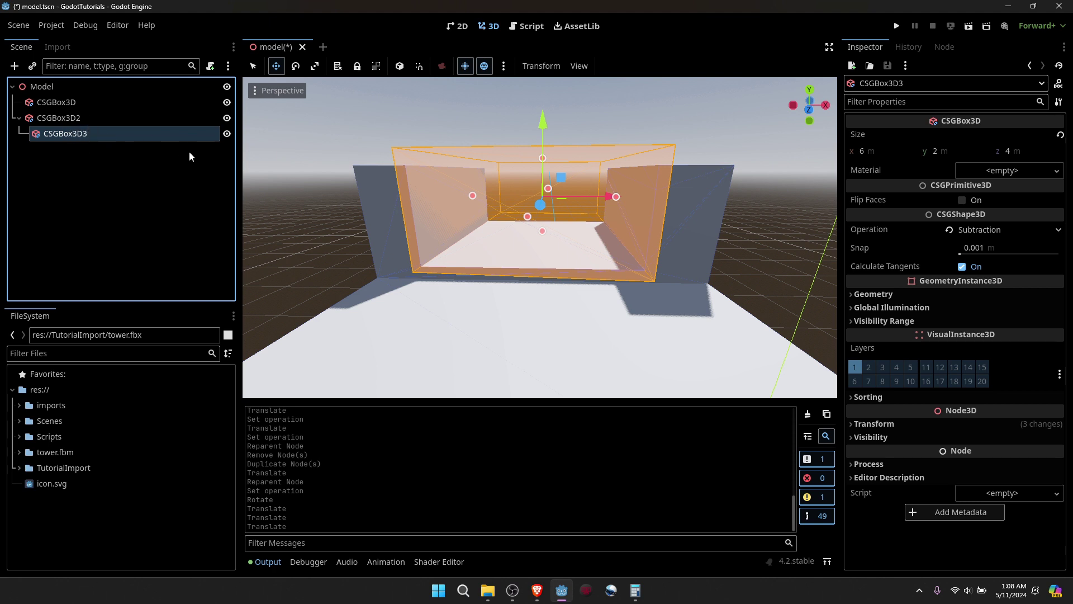
# Lower the Subtraction box slightly to deepen the channel in CSGBox3D2
pyautogui.moveTo(410, 250); pyautogui.dragTo(384, 239, button='middle')
pyautogui.moveTo(340, 144); pyautogui.dragTo(338, 157)
pyautogui.moveTo(338, 157); pyautogui.dragTo(629, 175, button='middle')
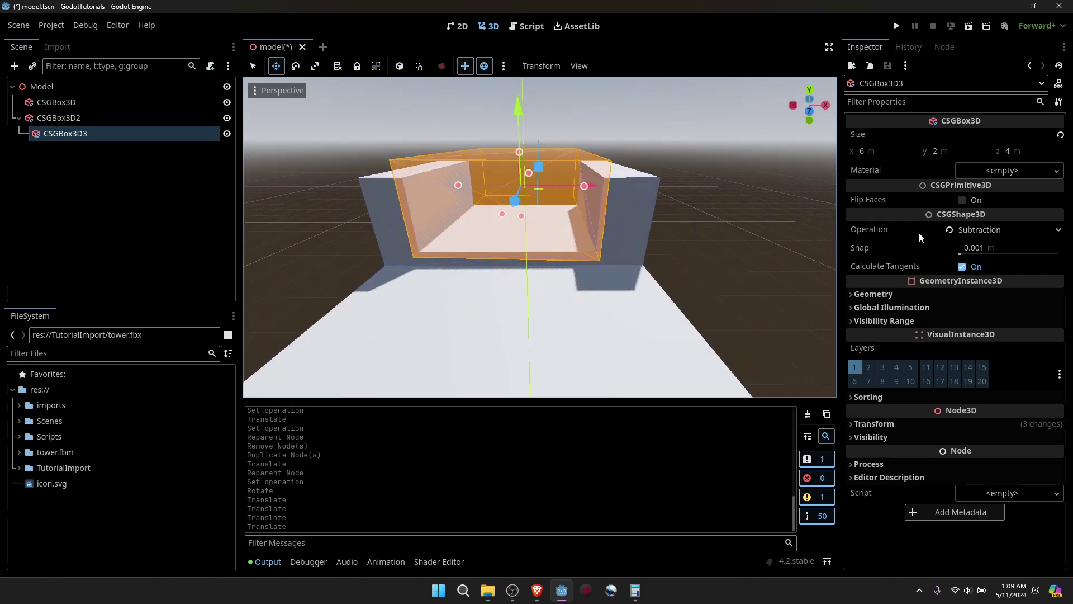
# Duplicate the base box CSGBox3D and set the copy's operation to Intersection
pyautogui.click(93, 103)
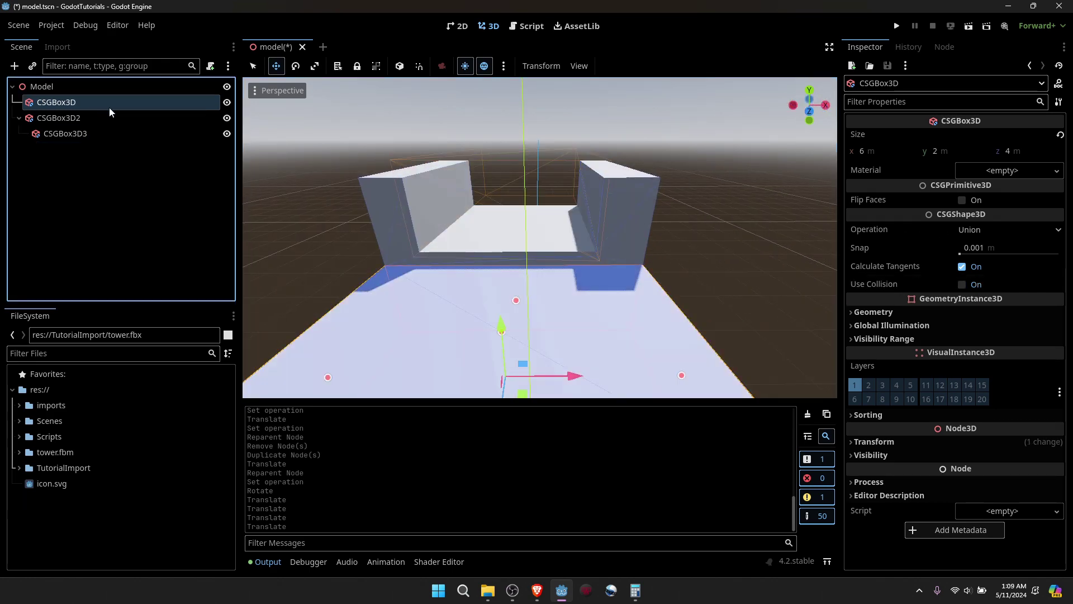
pyautogui.hotkey('ctrl', 'd')
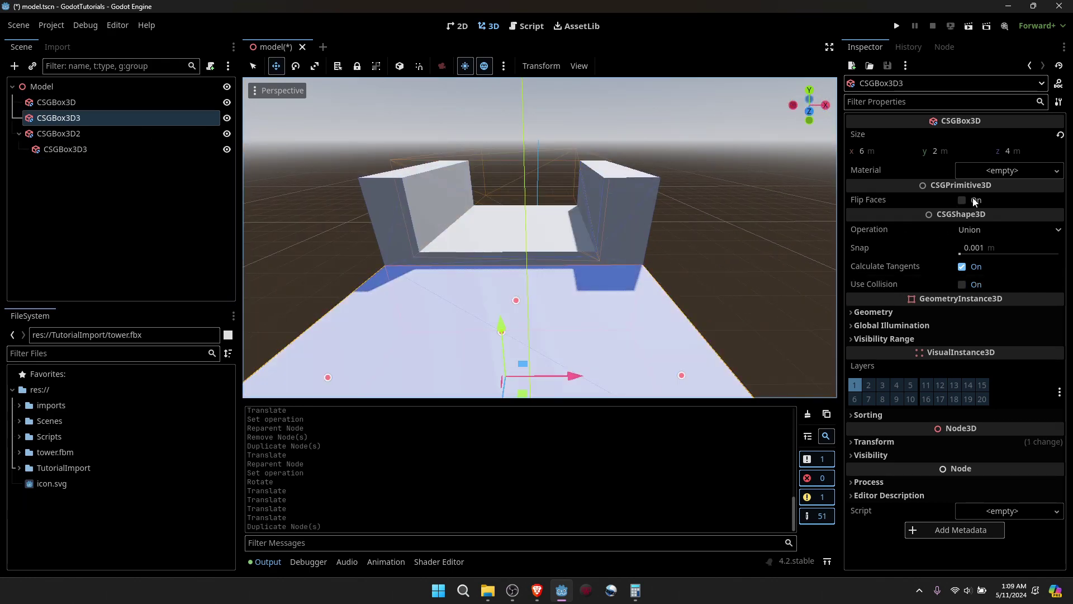
pyautogui.click(1001, 229)
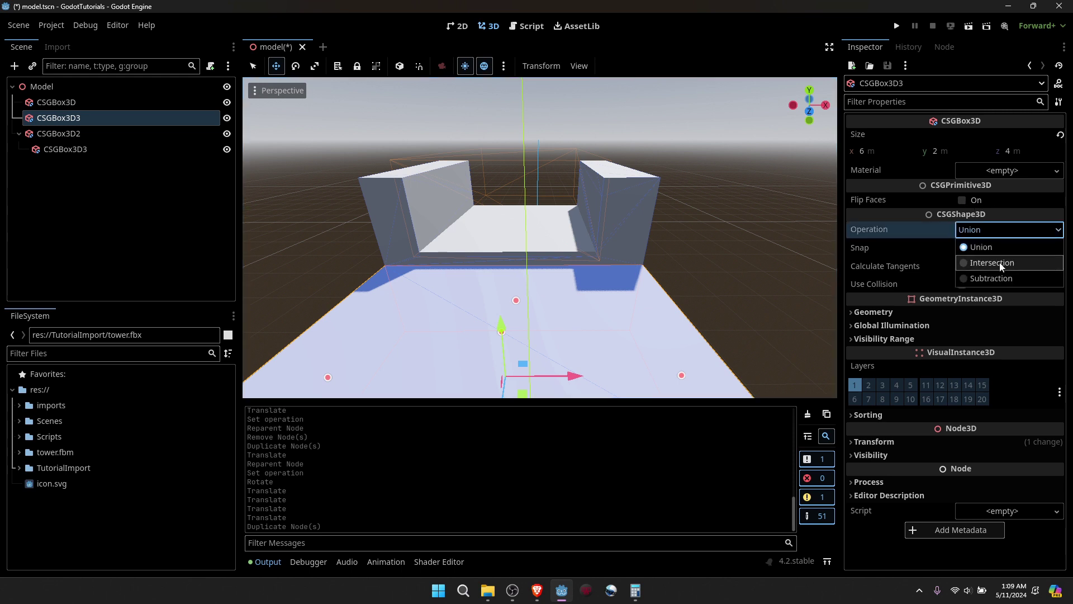
pyautogui.click(999, 236)
pyautogui.click(999, 236)
pyautogui.click(1002, 258)
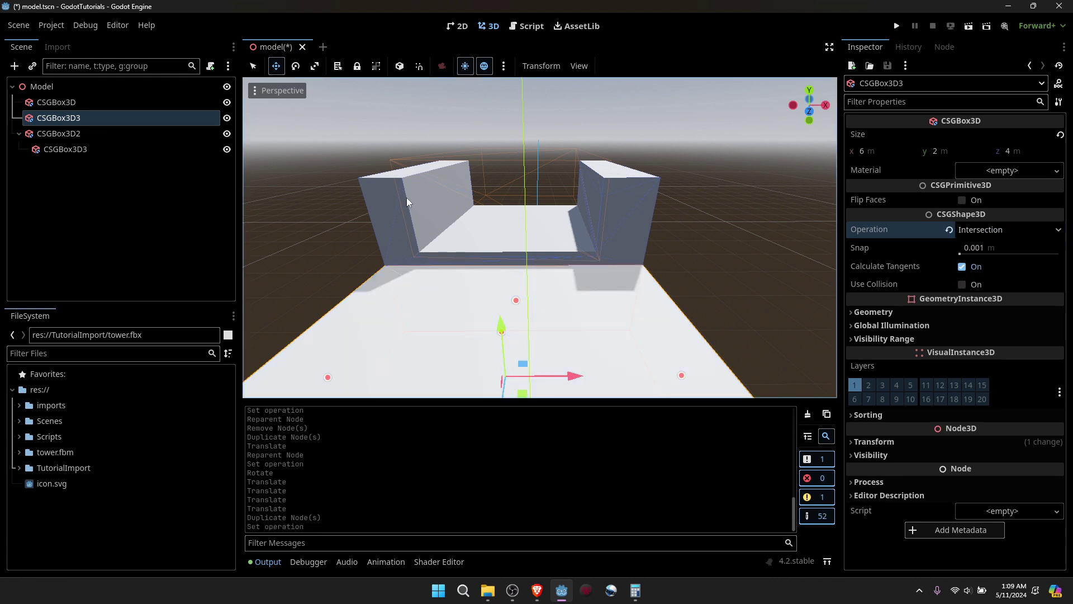
# Raise the Intersection box and shift it along Z toward the hollowed block so it only partly overlaps the base box
pyautogui.moveTo(387, 221); pyautogui.dragTo(500, 232, button='middle')
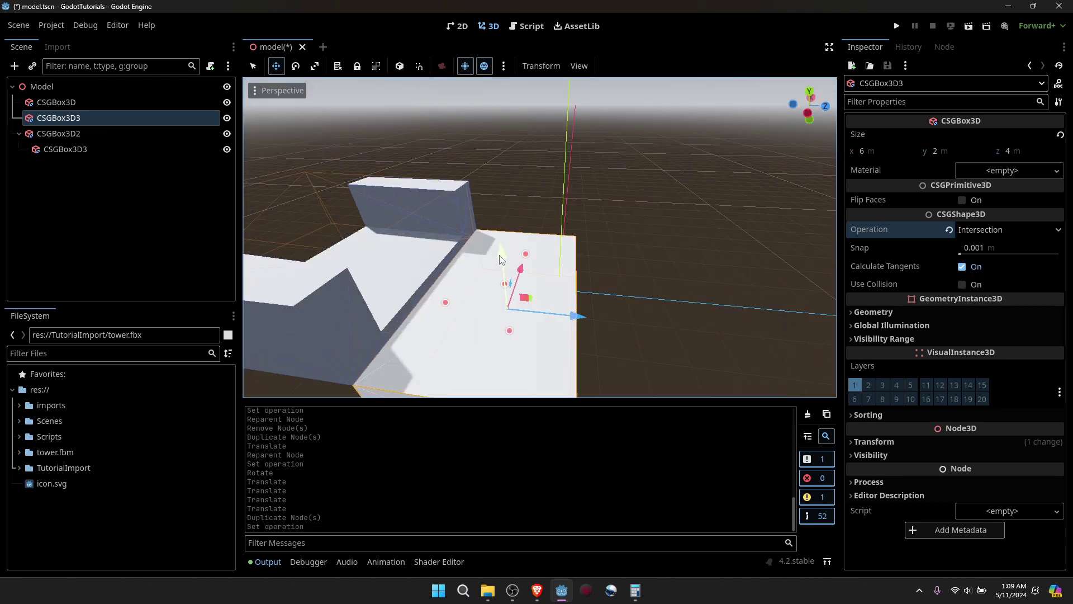
pyautogui.moveTo(499, 229); pyautogui.dragTo(498, 220)
pyautogui.moveTo(567, 285); pyautogui.dragTo(468, 275)
# Make the Intersection box a child of CSGBox3D and select it to inspect the overlap
pyautogui.moveTo(58, 118); pyautogui.dragTo(67, 102)
pyautogui.moveTo(405, 251); pyautogui.dragTo(461, 231, button='right')
pyautogui.press('s')
pyautogui.press('q')
pyautogui.press('w')
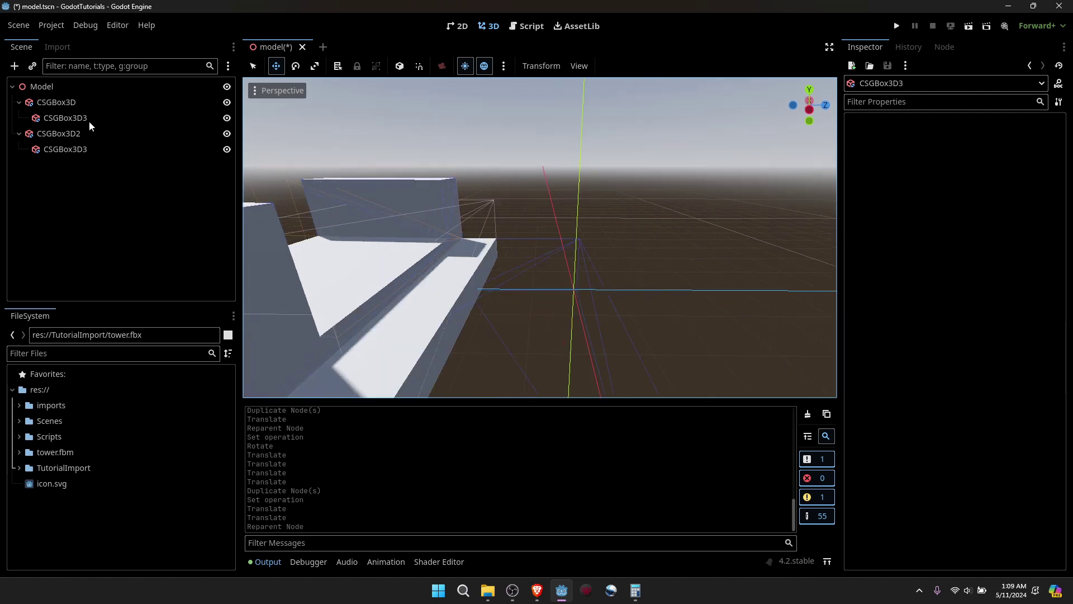
pyautogui.click(84, 118)
pyautogui.doubleClick(80, 118)
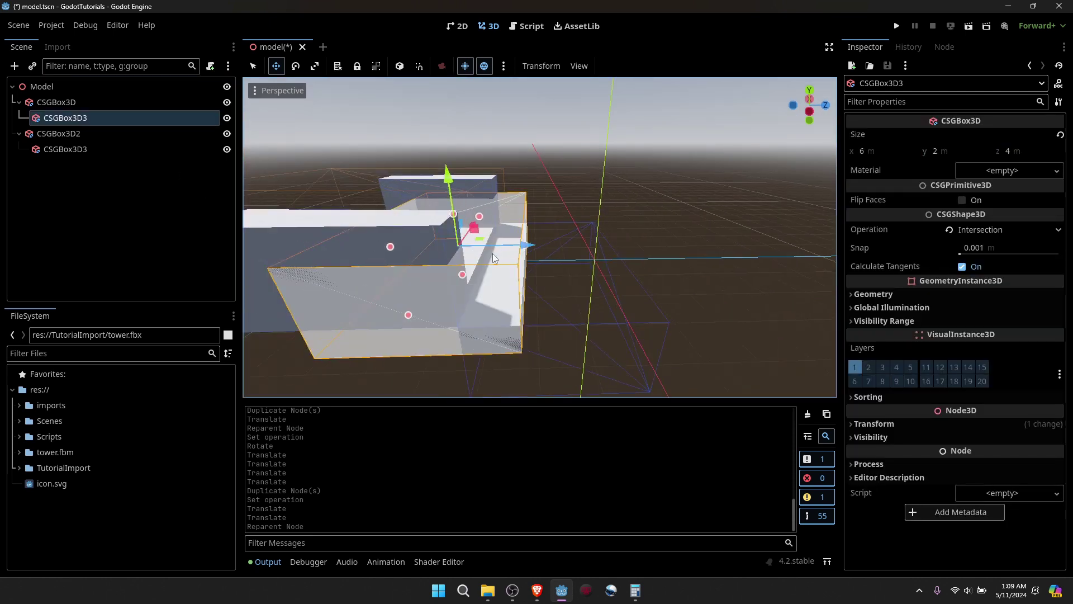
# Shift the Intersection box under CSGBox3D farther along Z over the base box and lower it slightly
pyautogui.click(65, 101)
pyautogui.click(86, 118)
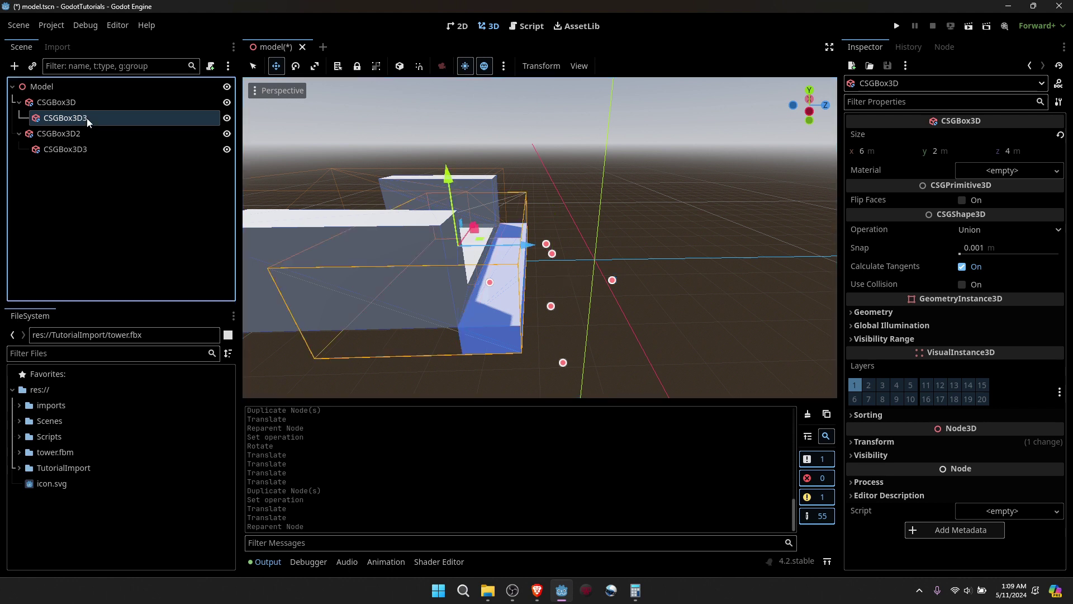
pyautogui.click(79, 102)
pyautogui.click(89, 118)
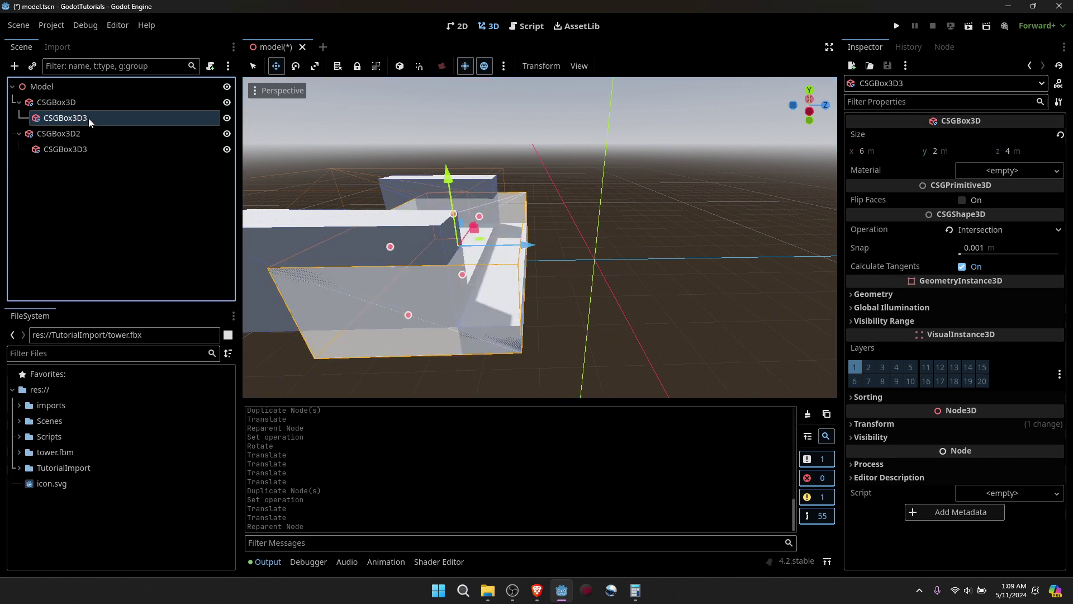
pyautogui.press('g')
pyautogui.press('z')
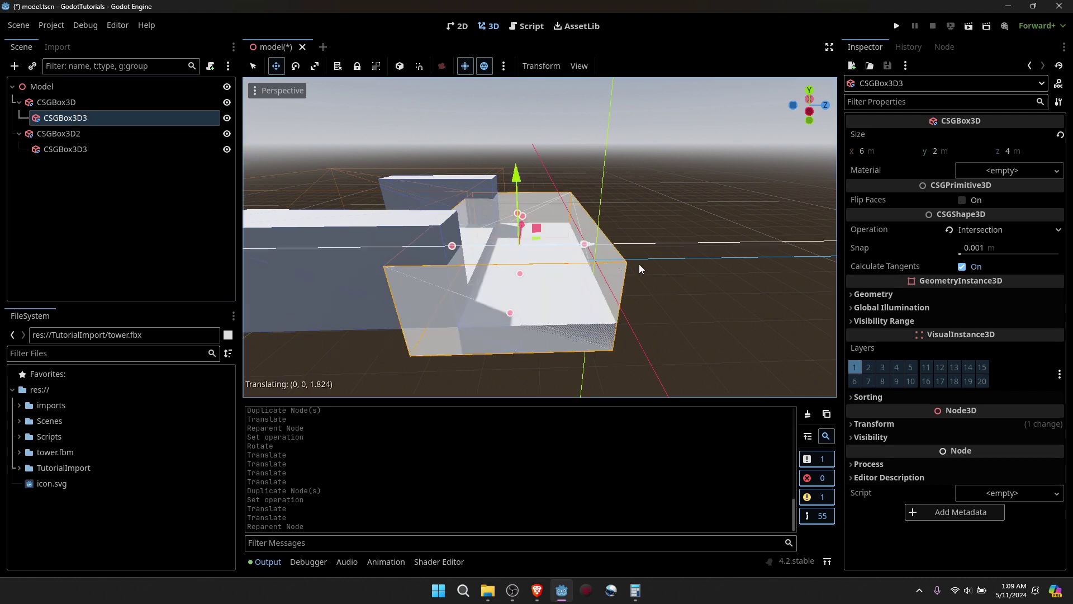
pyautogui.moveTo(597, 267); pyautogui.dragTo(535, 255)
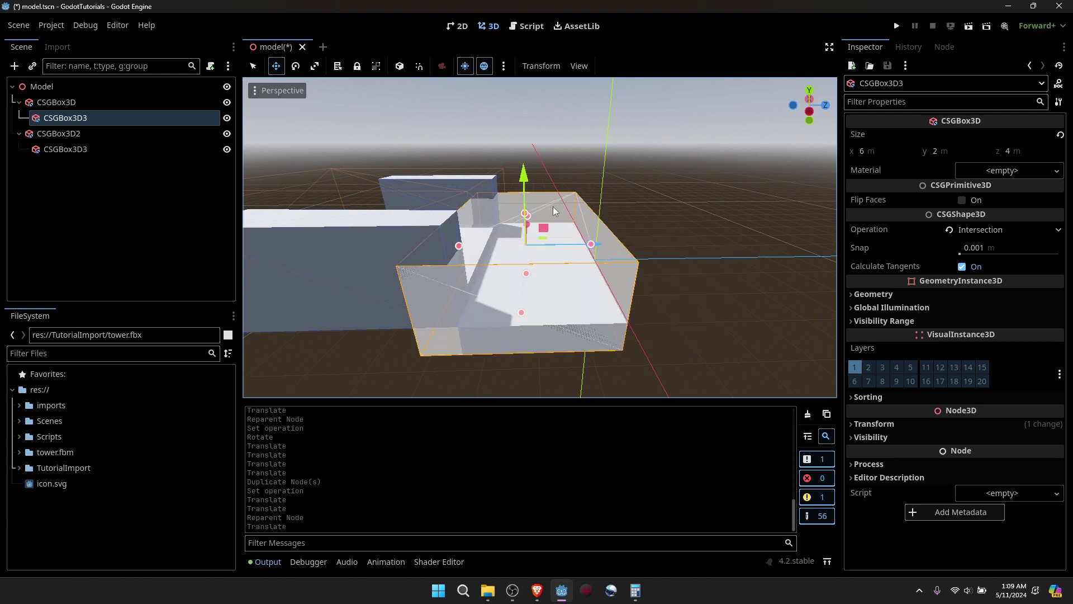
pyautogui.moveTo(513, 180)
pyautogui.mouseDown()
pyautogui.moveTo(508, 224)
pyautogui.moveTo(502, 182)
pyautogui.mouseUp()
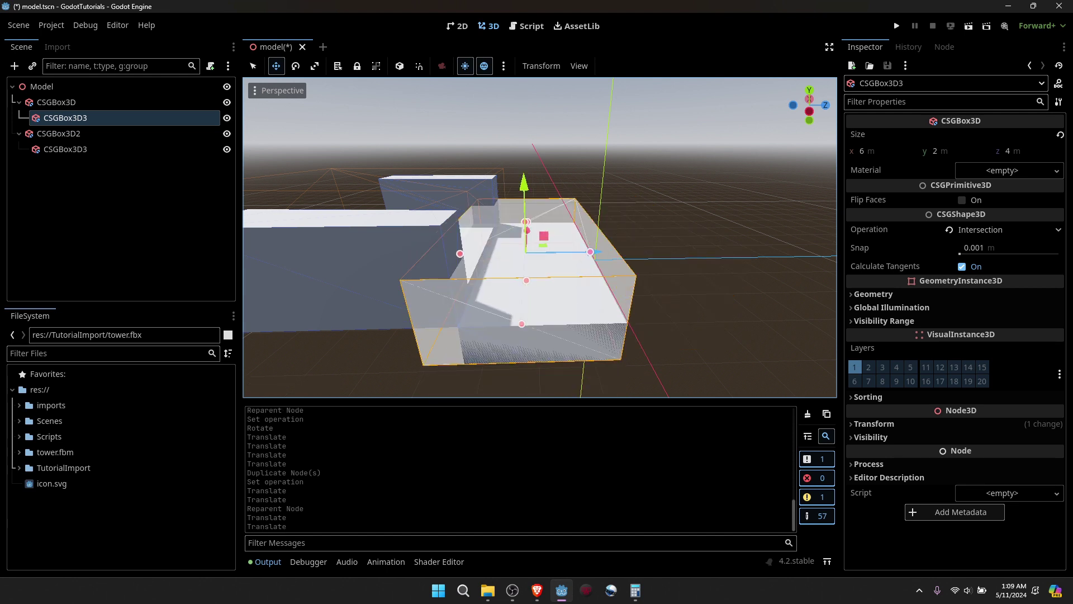
# Reduce the Intersection box's height to about 1.38 m
pyautogui.press('w')
pyautogui.moveTo(502, 183); pyautogui.dragTo(462, 182, button='right')
pyautogui.press('d')
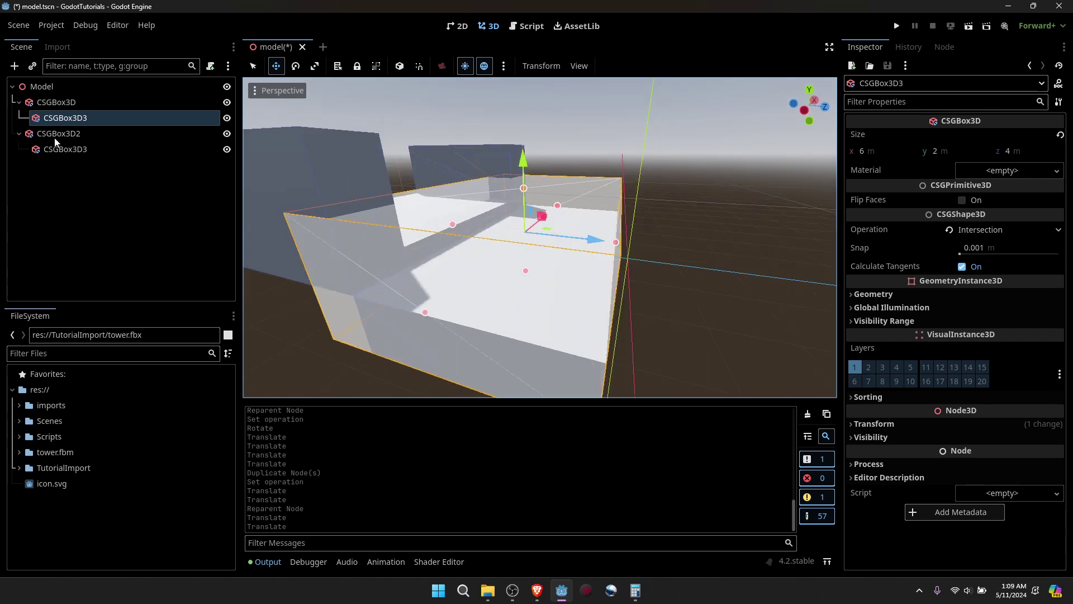
pyautogui.moveTo(532, 248); pyautogui.dragTo(609, 249, button='right')
pyautogui.press('s')
pyautogui.press('q')
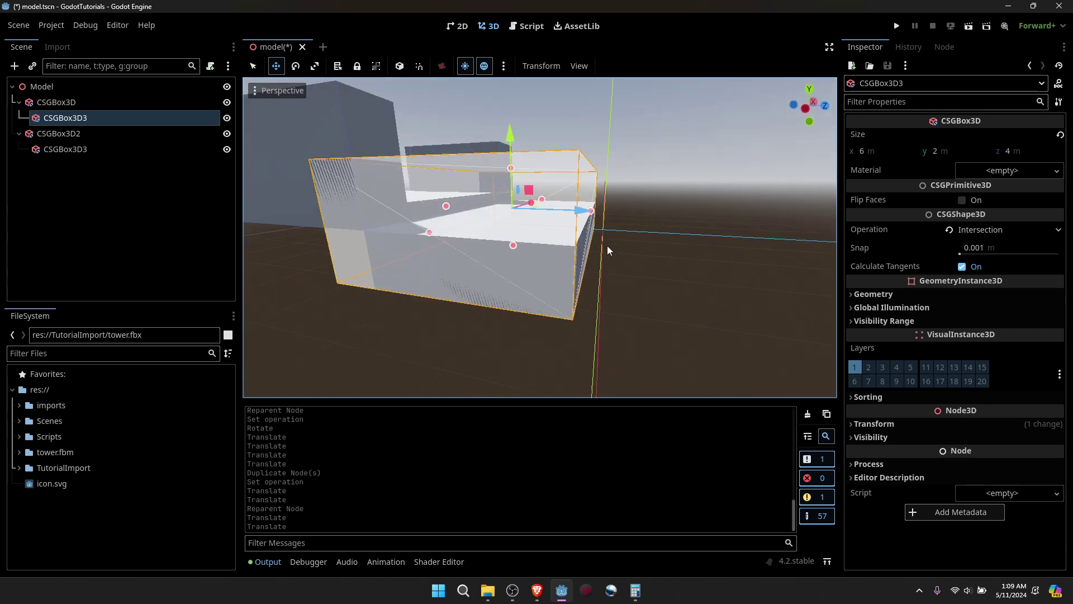
pyautogui.press('d')
pyautogui.moveTo(717, 237); pyautogui.dragTo(643, 236, button='right')
pyautogui.moveTo(649, 274); pyautogui.dragTo(652, 240)
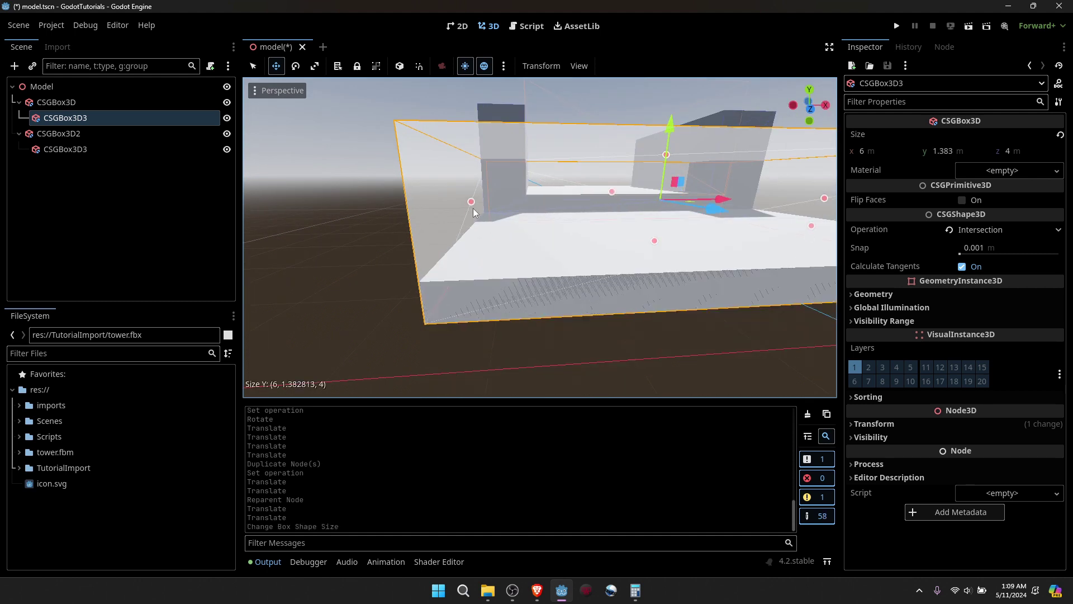
# Narrow the Intersection box to about 5.03 m along X, trimming both sides, and lower it slightly to trim the base block
pyautogui.moveTo(472, 203); pyautogui.dragTo(502, 210)
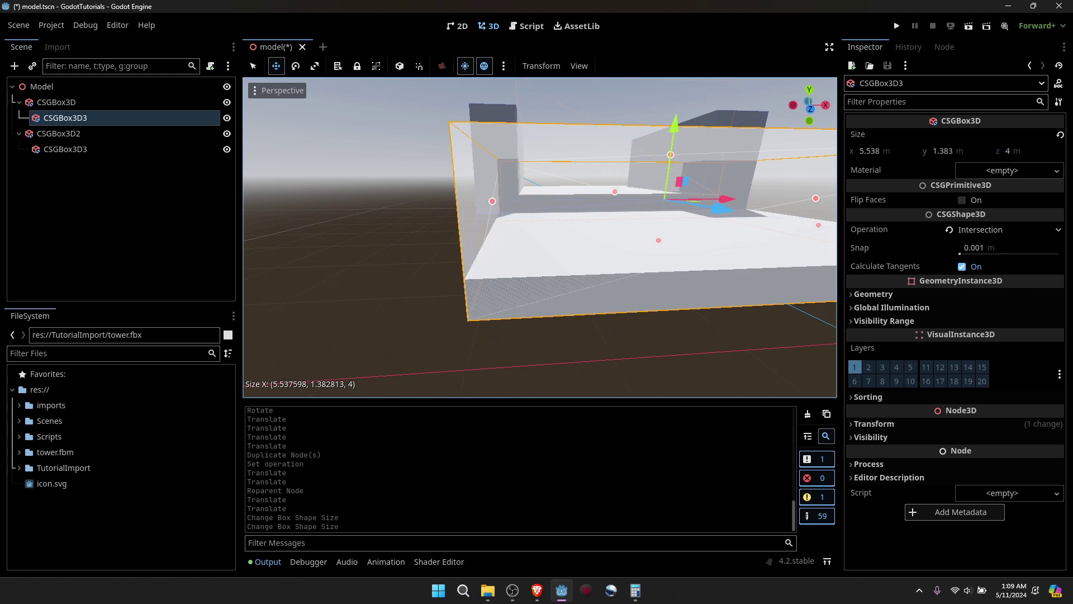
pyautogui.moveTo(678, 199); pyautogui.dragTo(678, 199, button='right')
pyautogui.moveTo(677, 199); pyautogui.dragTo(645, 207)
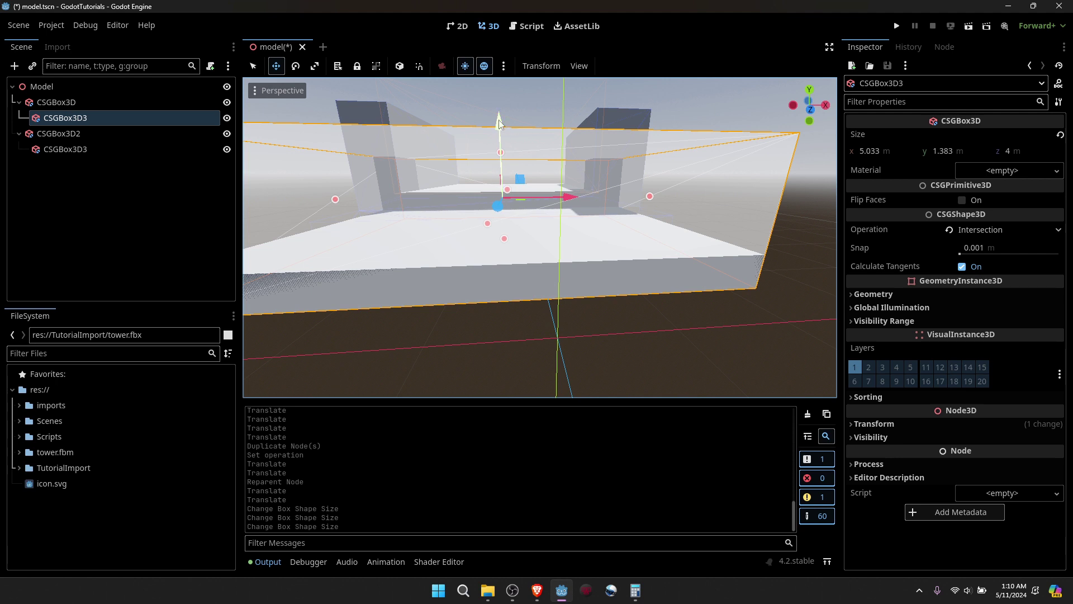
pyautogui.moveTo(501, 143)
pyautogui.mouseDown()
pyautogui.moveTo(497, 222)
pyautogui.moveTo(500, 161)
pyautogui.mouseUp()
pyautogui.moveTo(501, 161); pyautogui.dragTo(503, 162, button='right')
pyautogui.press('s')
pyautogui.press('a')
pyautogui.moveTo(503, 257); pyautogui.dragTo(508, 257, button='right')
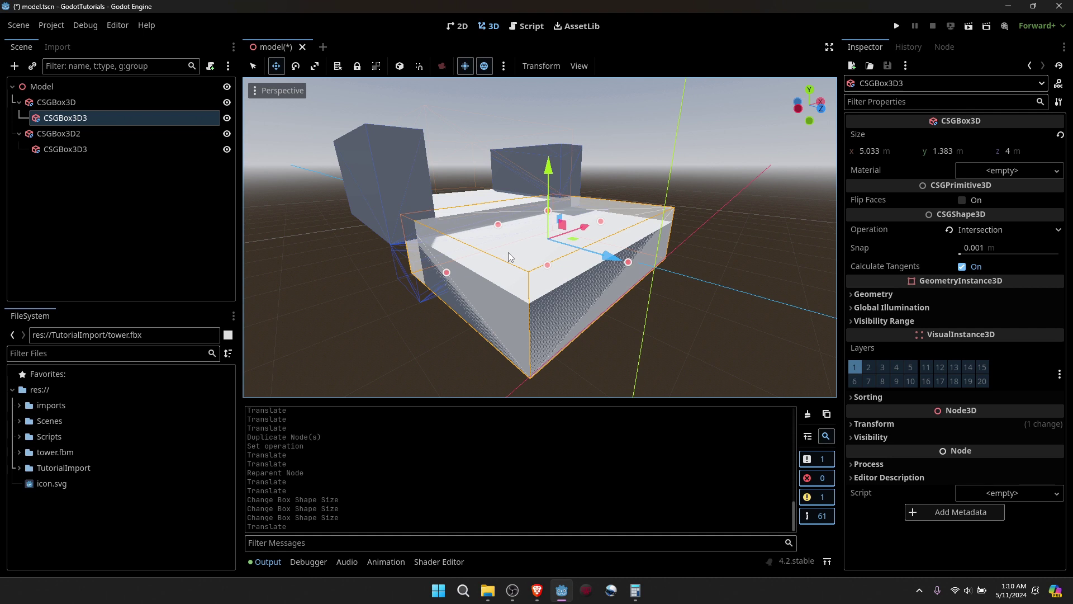
# Add a CSGPolygon3D node as a child of the Model root
pyautogui.click(39, 87)
pyautogui.rightClick(61, 94)
pyautogui.click(89, 99)
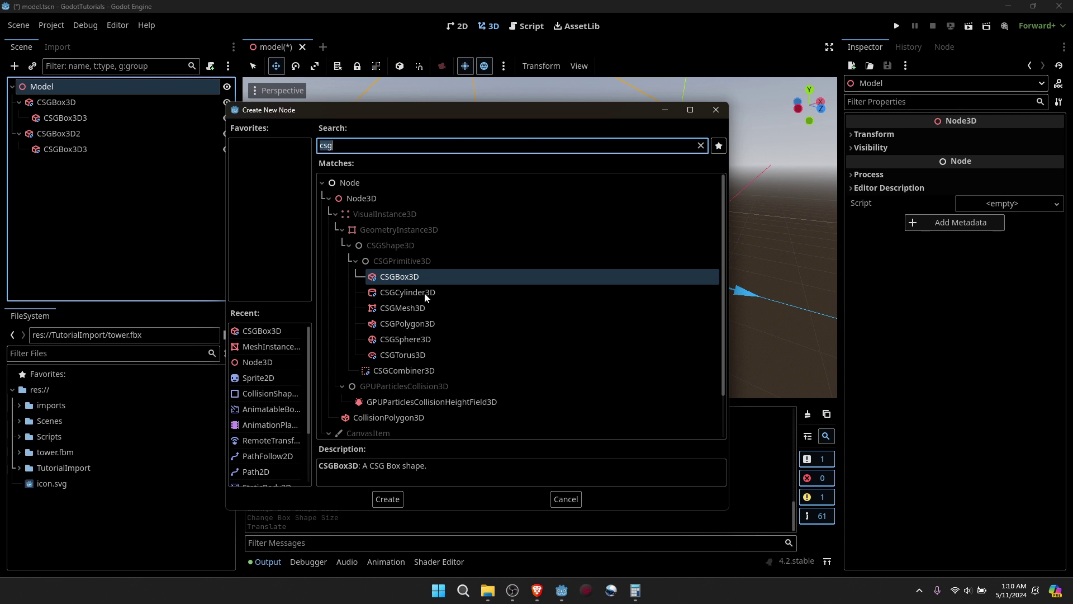
pyautogui.click(424, 307)
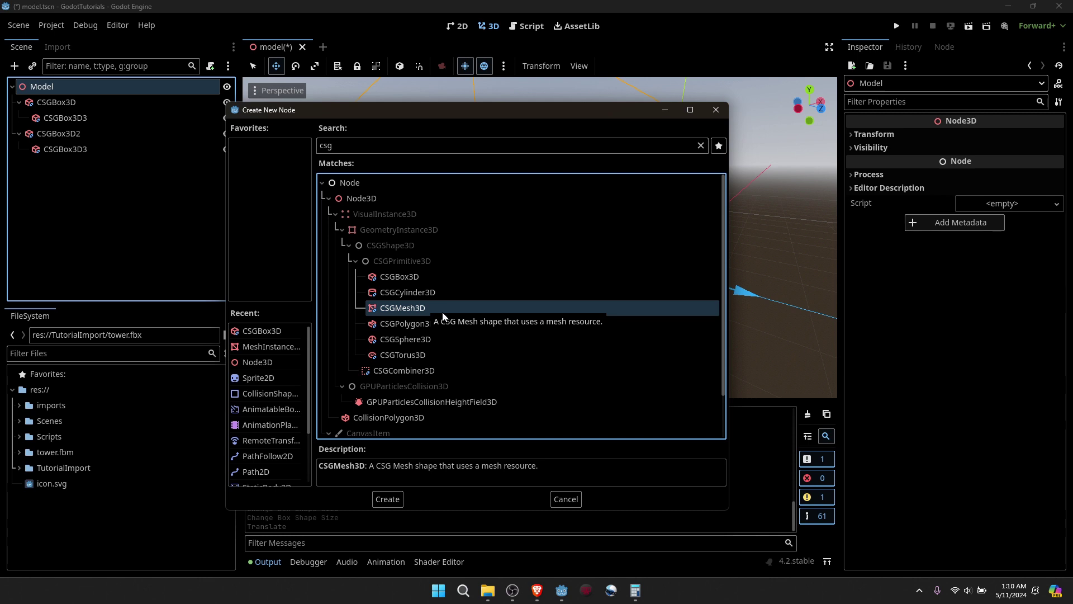
pyautogui.click(436, 328)
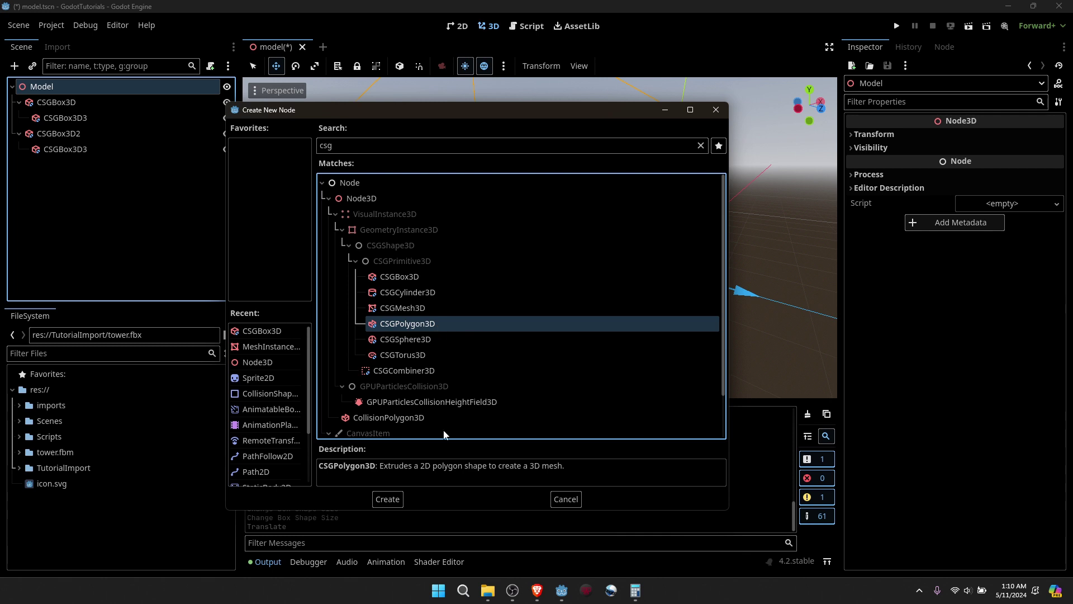
pyautogui.click(388, 499)
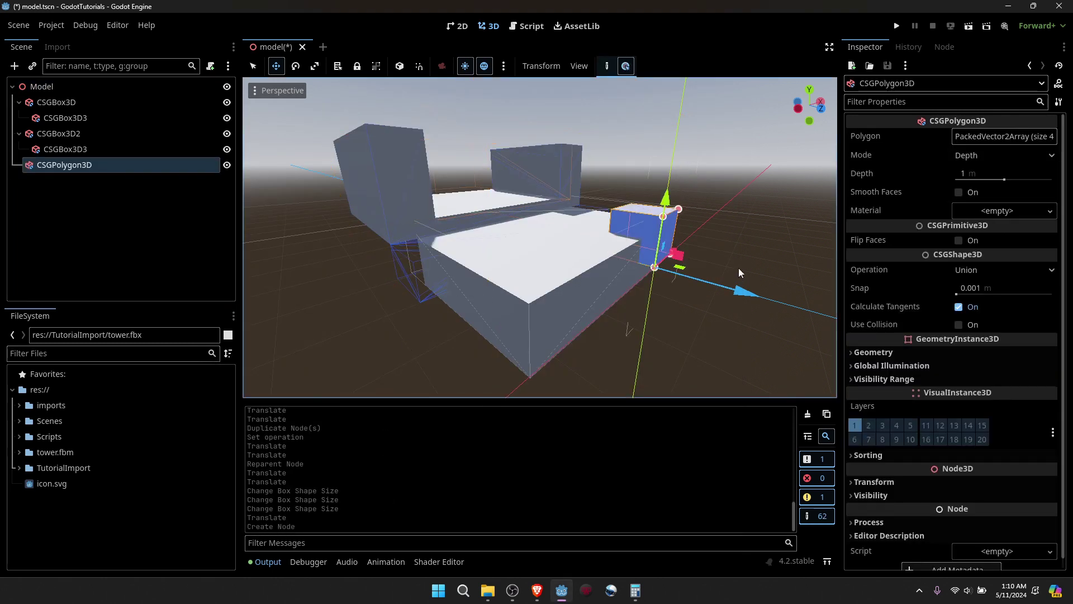
# Move the new polygon shape along X, well clear of the existing blocks
pyautogui.moveTo(740, 270); pyautogui.dragTo(615, 269, button='right')
pyautogui.press('d')
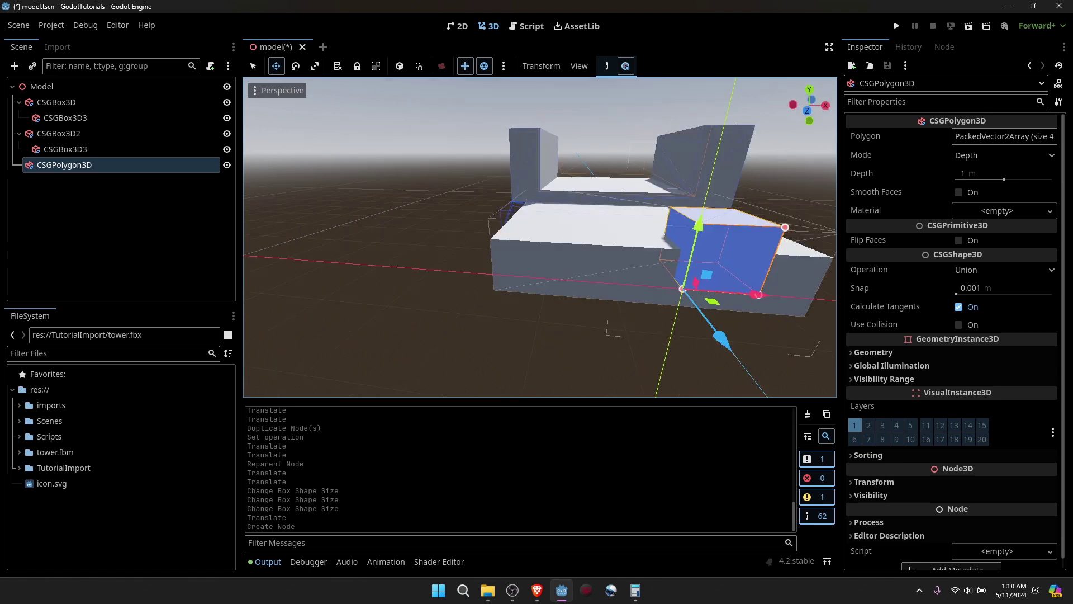
pyautogui.moveTo(740, 270); pyautogui.dragTo(739, 252, button='right')
pyautogui.press('d')
pyautogui.scroll(-4, 739, 252)
pyautogui.moveTo(619, 293); pyautogui.dragTo(384, 215)
pyautogui.moveTo(383, 215)
pyautogui.mouseDown(button='right')
pyautogui.moveTo(425, 210)
pyautogui.moveTo(451, 184)
pyautogui.moveTo(379, 202)
pyautogui.mouseUp(button='right')
pyautogui.press('w')
pyautogui.press('a')
pyautogui.press('w')
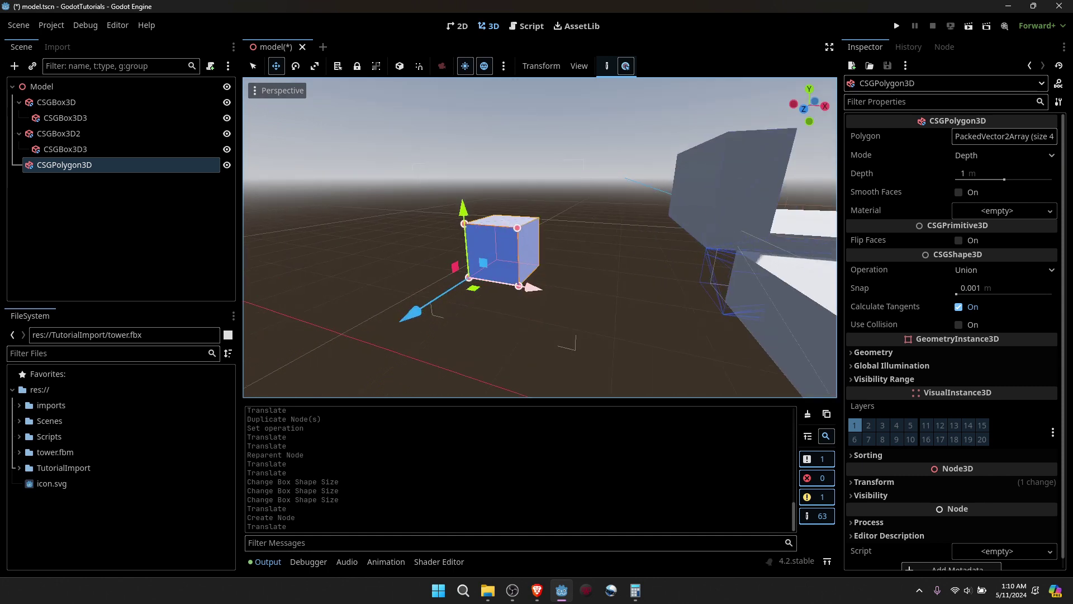
pyautogui.press('w')
pyautogui.moveTo(492, 212); pyautogui.dragTo(585, 267, button='right')
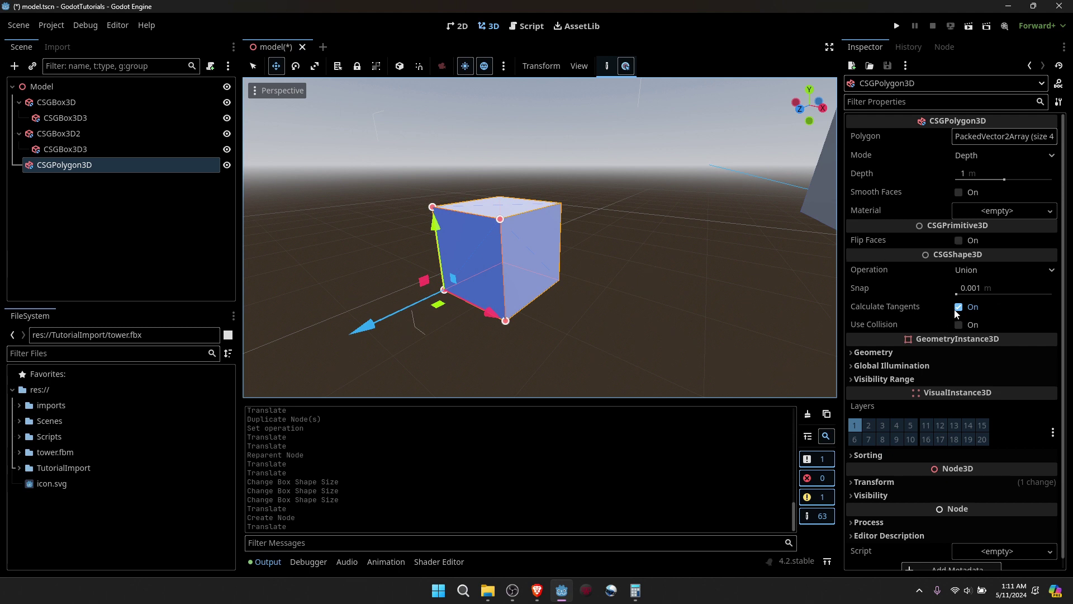
# Review the polygon's available operation and mode options, keeping Union and Depth
pyautogui.click(967, 274)
pyautogui.click(974, 274)
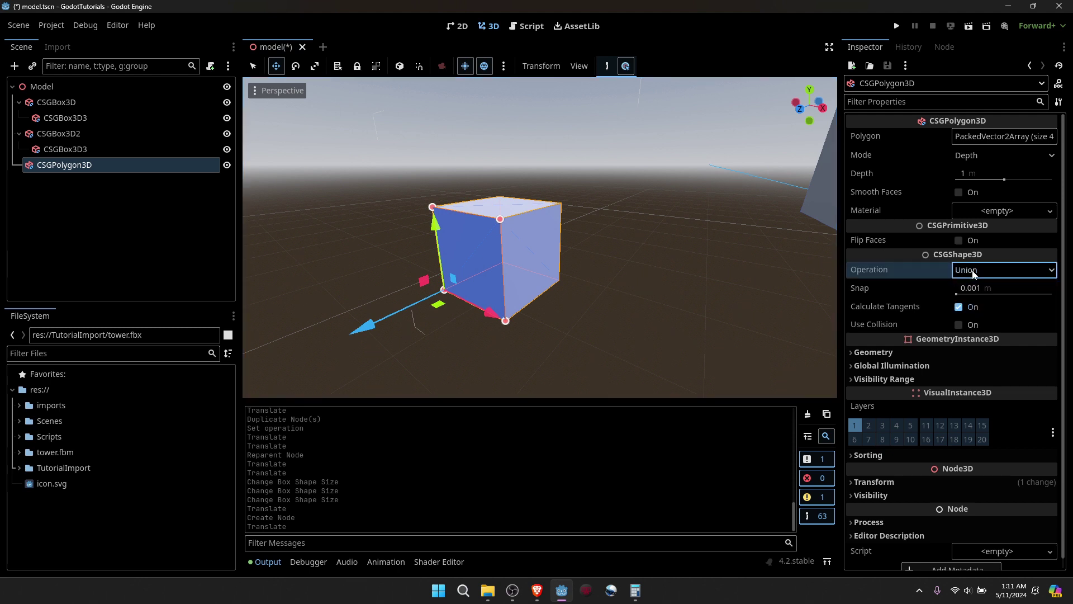
pyautogui.click(983, 271)
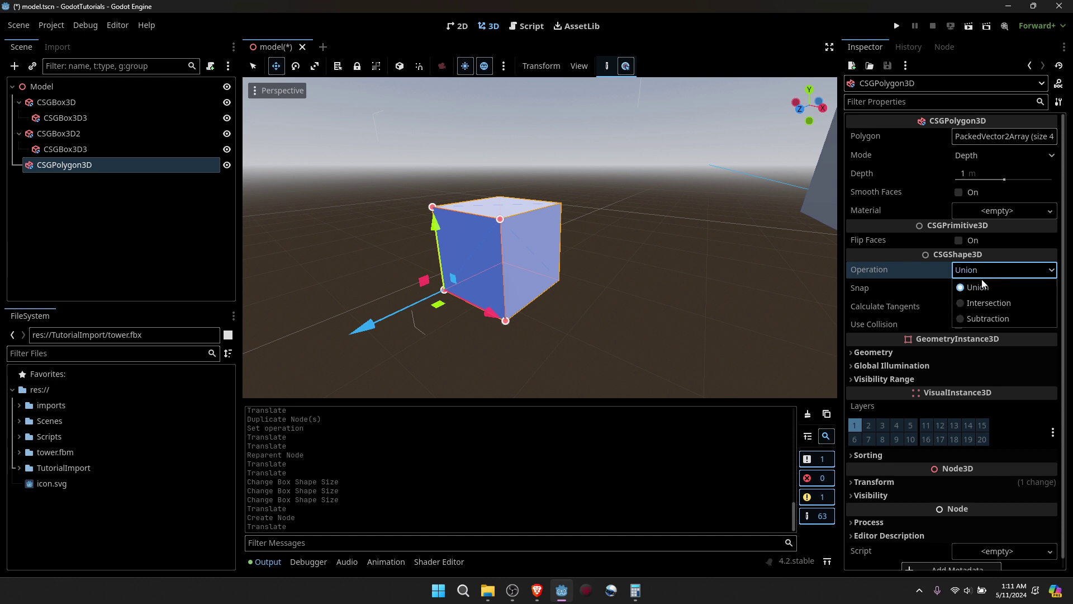
pyautogui.click(990, 274)
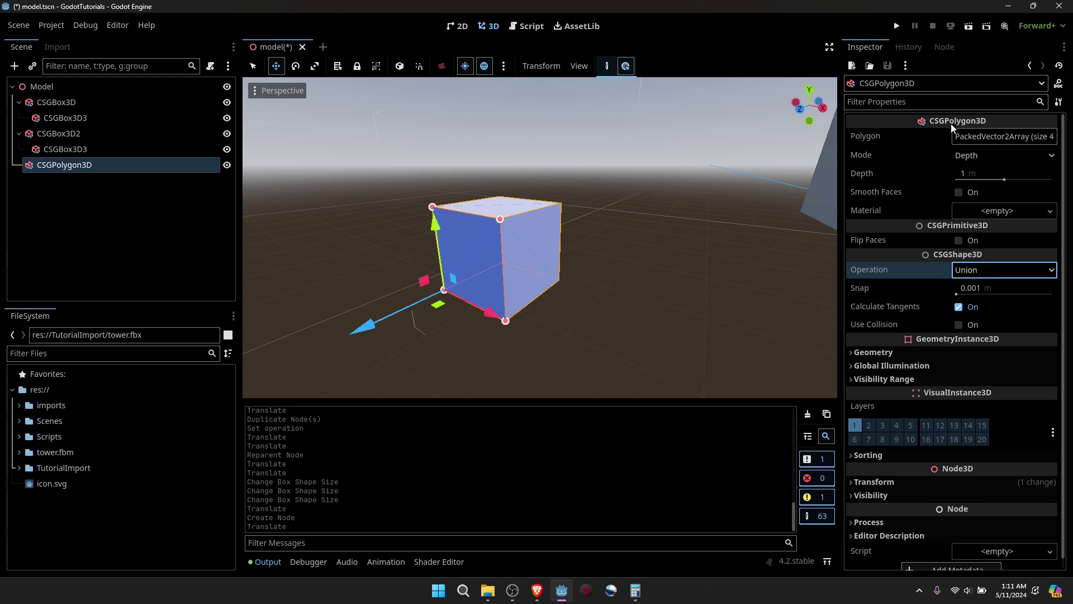
pyautogui.click(984, 155)
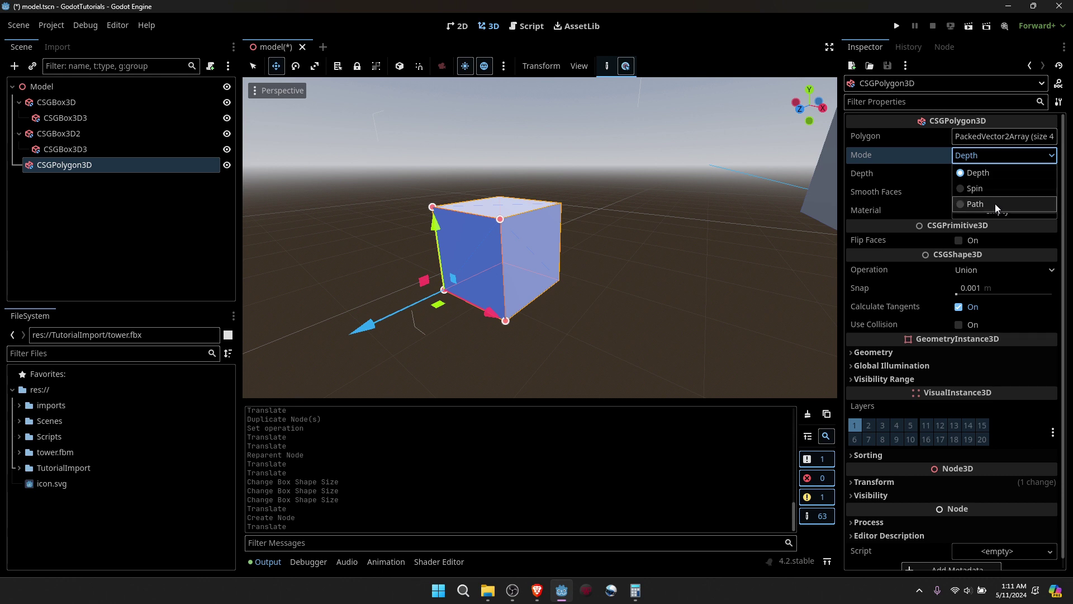
pyautogui.click(995, 174)
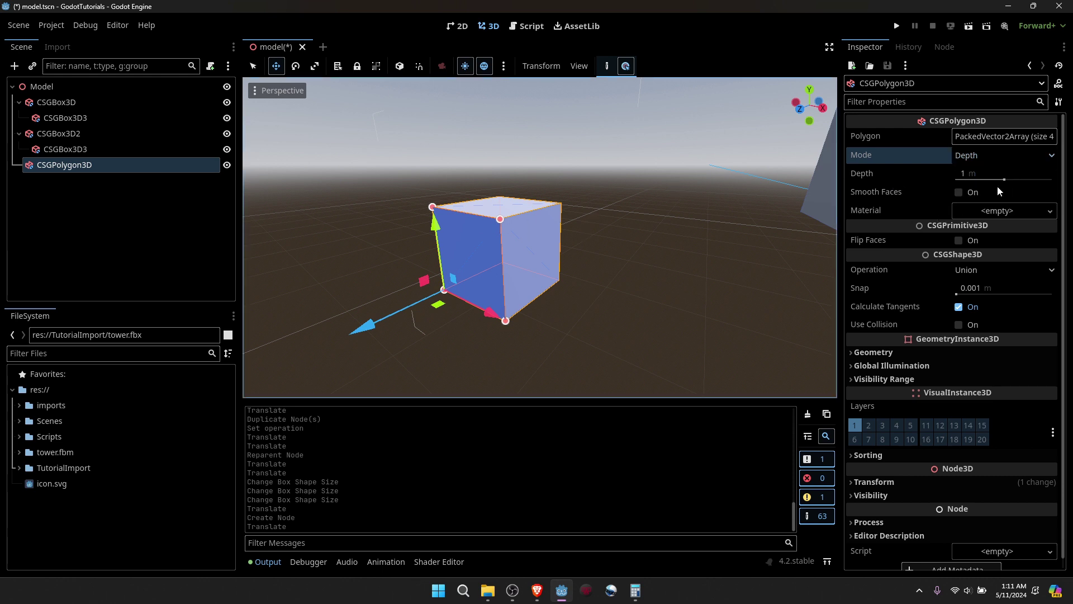
# Set the polygon's extrusion depth to 2.9 m
pyautogui.moveTo(1007, 180)
pyautogui.mouseDown()
pyautogui.moveTo(1050, 184)
pyautogui.moveTo(1015, 183)
pyautogui.mouseUp()
pyautogui.moveTo(652, 194); pyautogui.dragTo(732, 170, button='right')
pyautogui.press('a')
pyautogui.press('q')
pyautogui.press('w')
# Pull the polygon's upper corner point on the +X side inward and down to give the extruded profile a slanted top
pyautogui.moveTo(606, 239); pyautogui.dragTo(606, 239, button='right')
pyautogui.press('e')
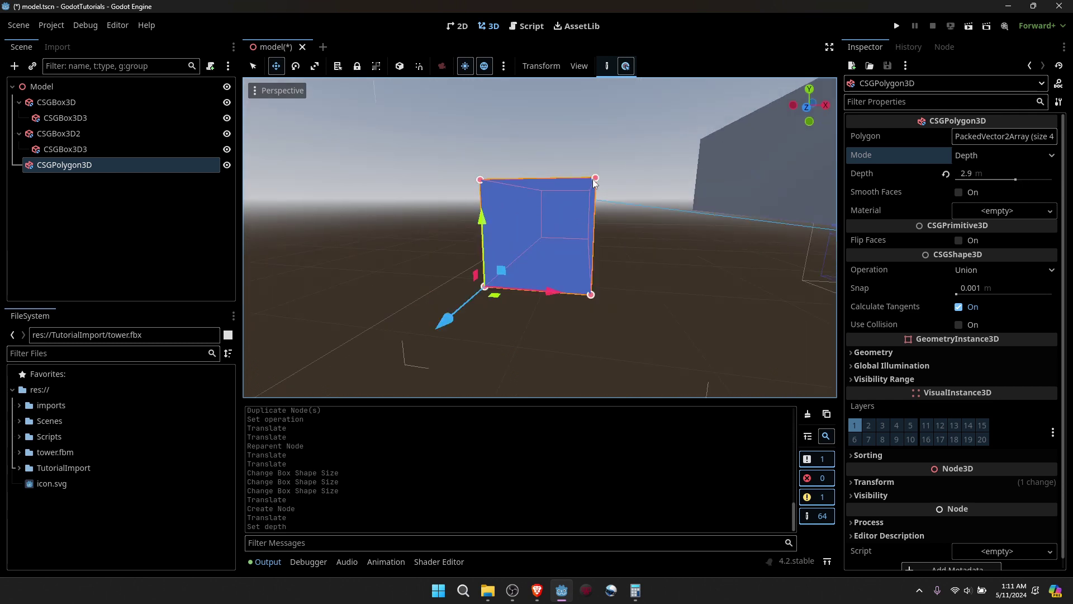
pyautogui.moveTo(595, 178); pyautogui.dragTo(565, 240)
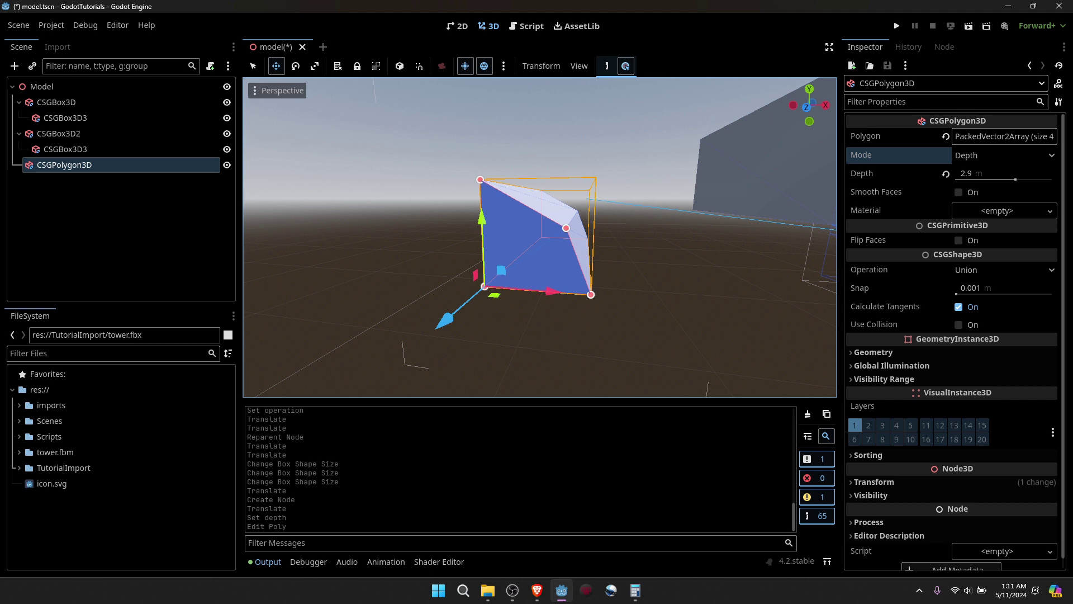
pyautogui.moveTo(566, 240); pyautogui.dragTo(554, 238, button='right')
pyautogui.press('d')
pyautogui.moveTo(657, 229); pyautogui.dragTo(556, 249, button='right')
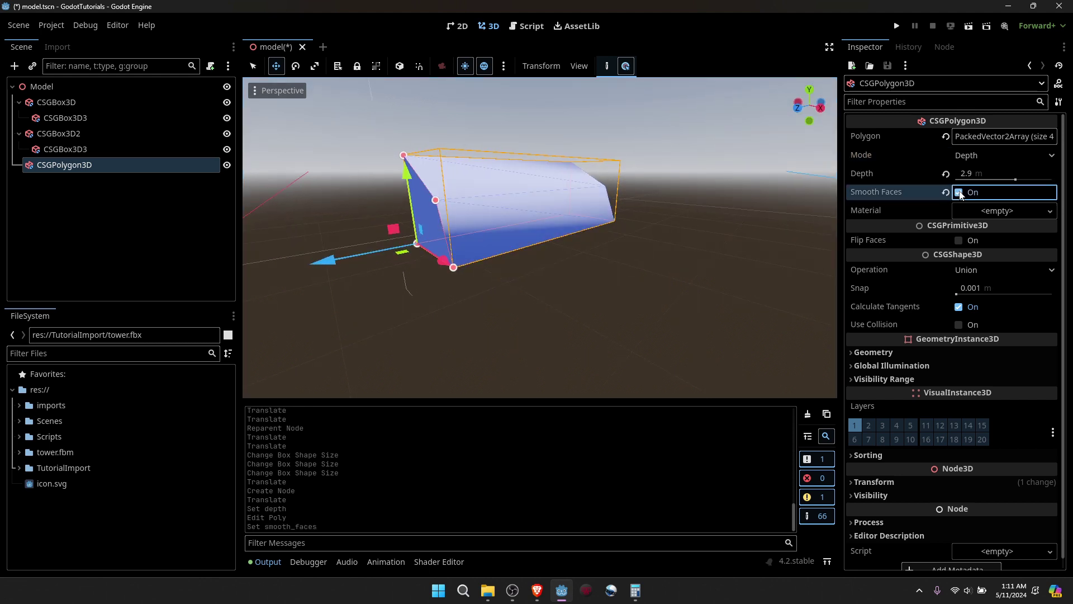
# Turn on Smooth Faces for the polygon to compare the shading, and turn it off again
pyautogui.click(959, 192)
pyautogui.moveTo(615, 251); pyautogui.dragTo(802, 197, button='right')
pyautogui.press('w')
pyautogui.press('s')
pyautogui.click(959, 193)
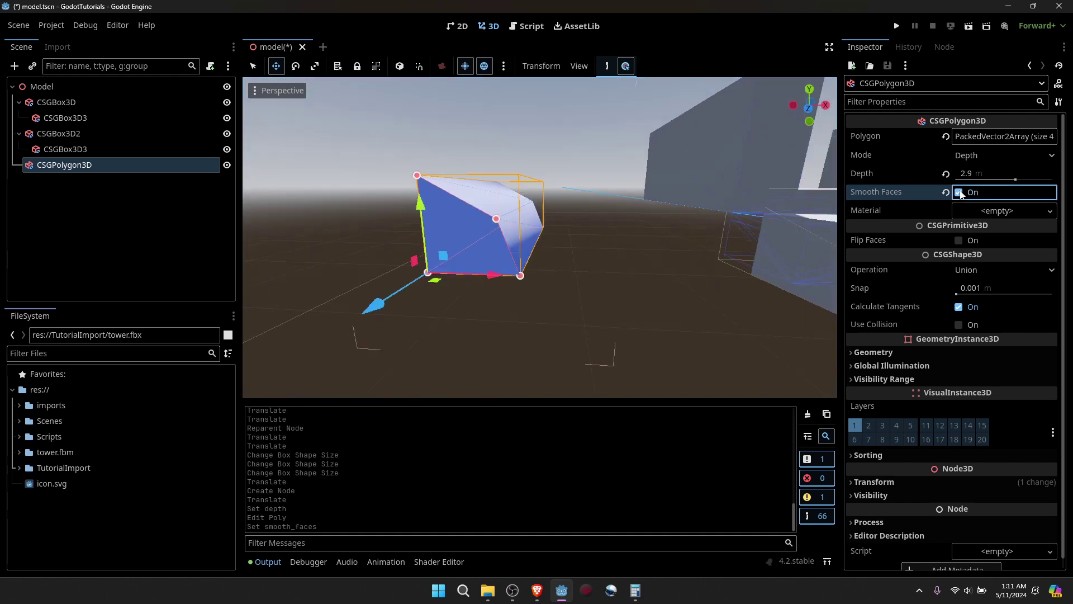
# Set the polygon's depth to 1 m and switch its mode to Spin
pyautogui.click(1001, 173)
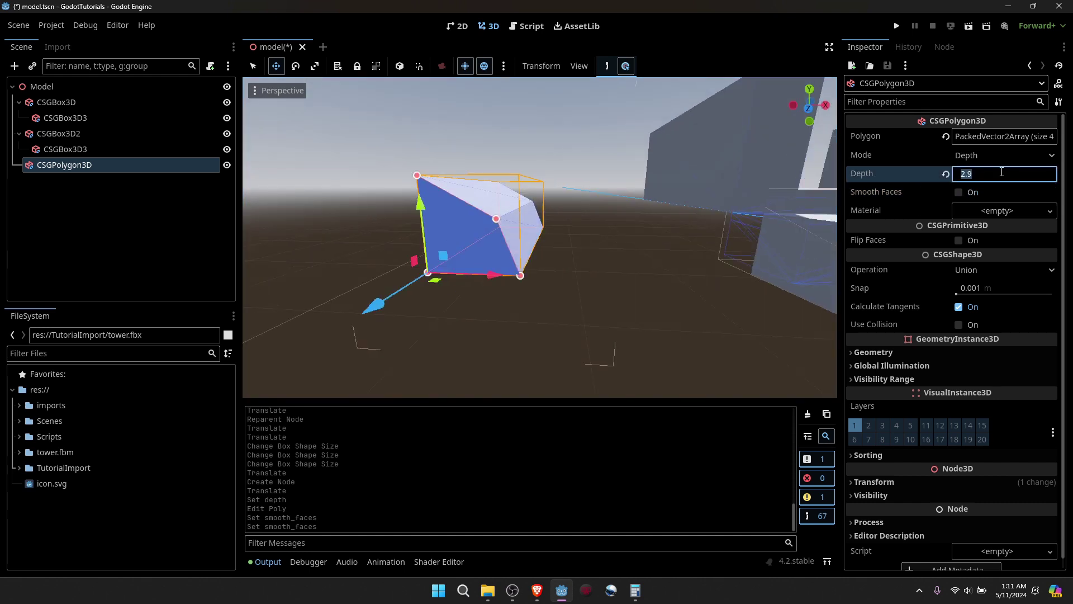
pyautogui.write('1')
pyautogui.press('Return')
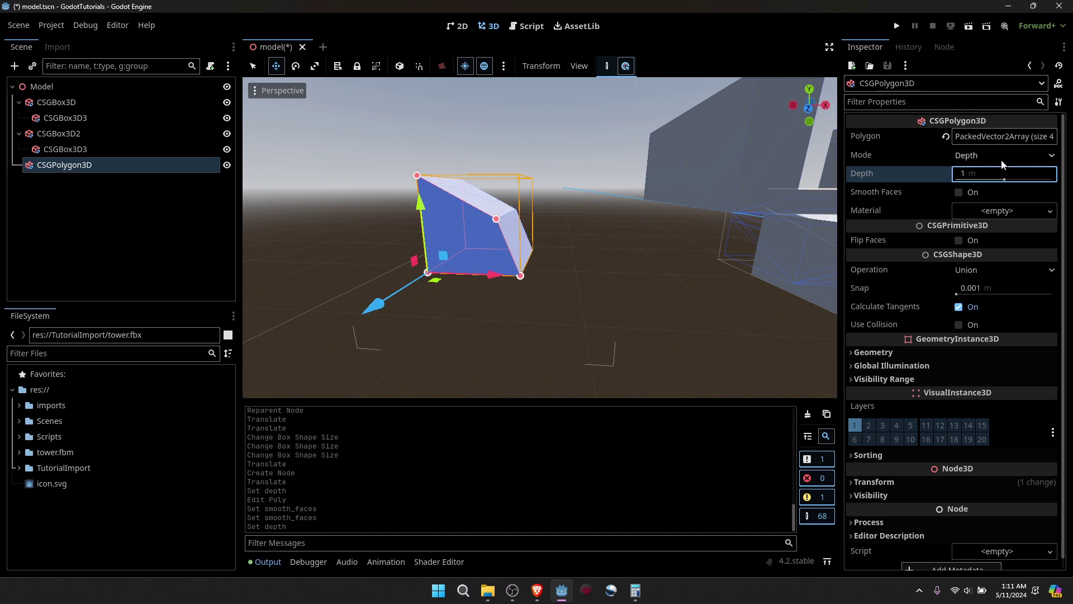
pyautogui.click(983, 155)
pyautogui.click(981, 186)
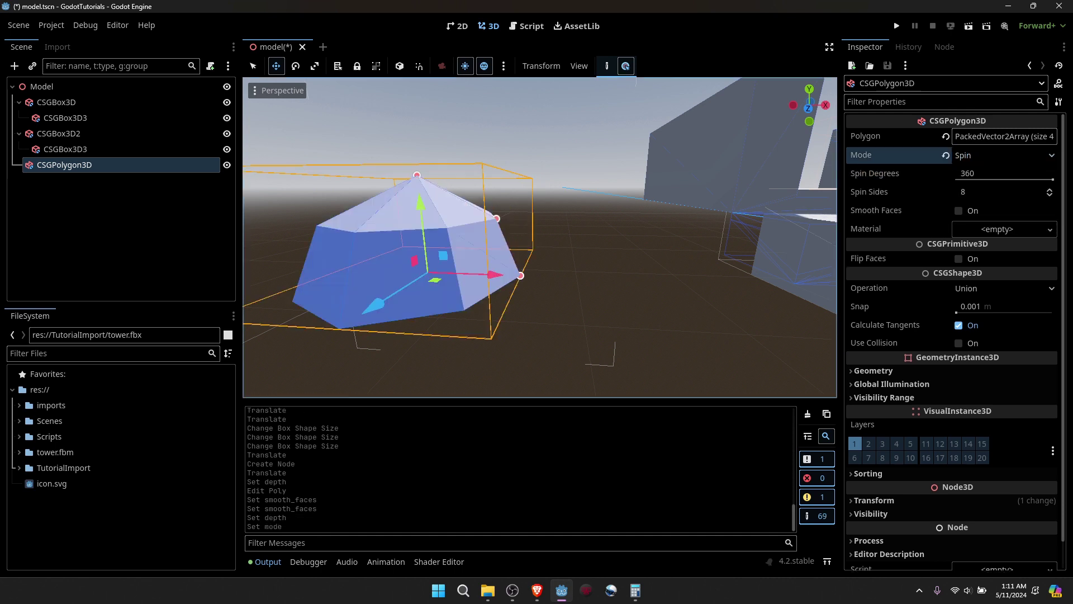
pyautogui.press('w')
pyautogui.moveTo(615, 252); pyautogui.dragTo(539, 308, button='right')
pyautogui.press('s')
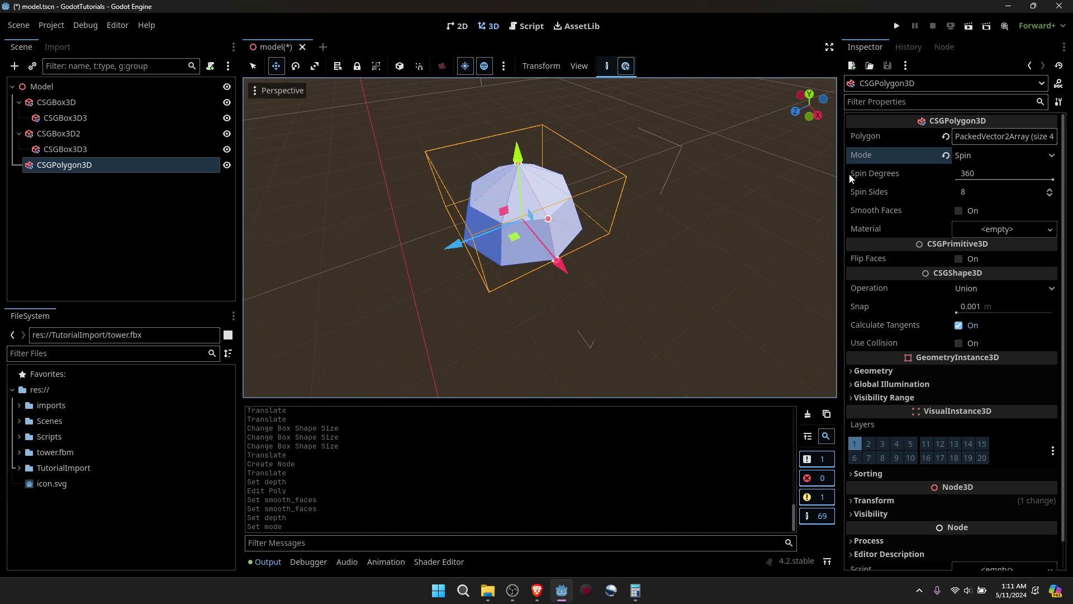
# Reduce the polygon's spin degrees to about 225.1 and set its spin sides to 13
pyautogui.moveTo(1052, 179); pyautogui.dragTo(1007, 178)
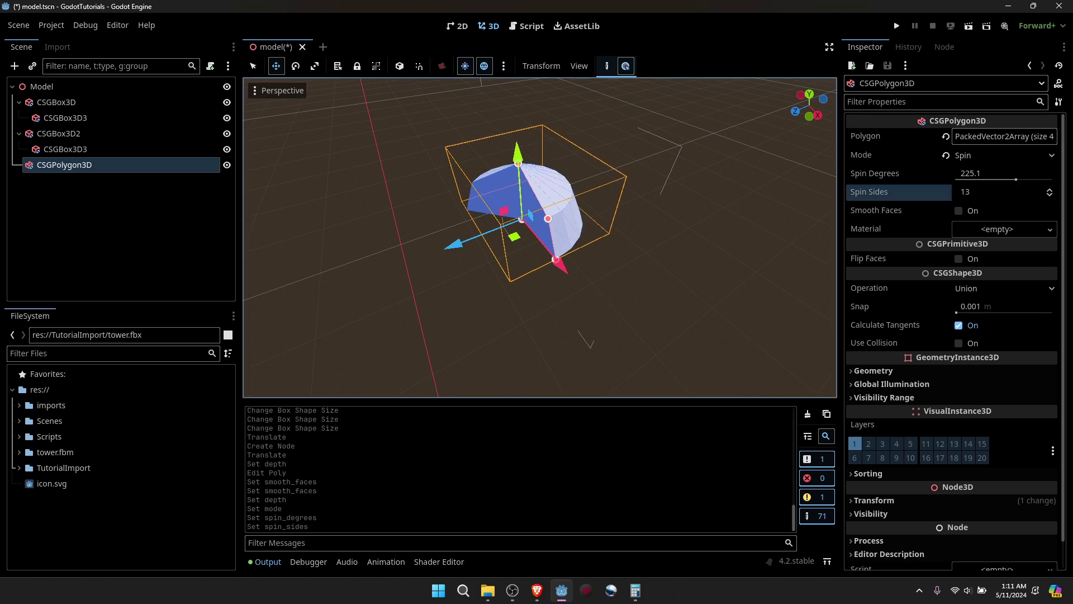
pyautogui.press('w')
pyautogui.moveTo(540, 238); pyautogui.dragTo(531, 268, button='right')
pyautogui.press('s')
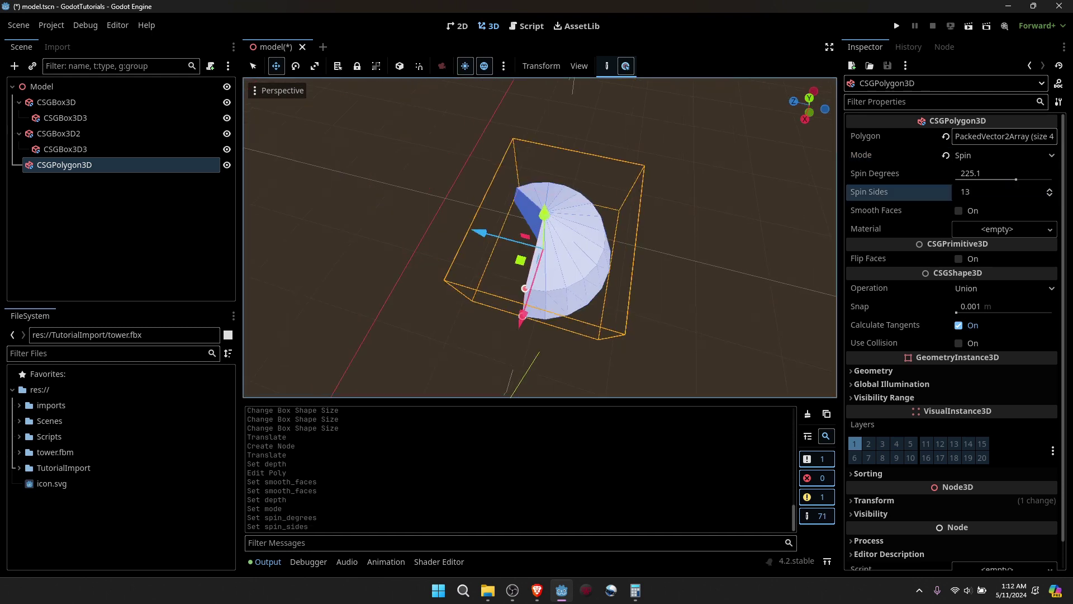
pyautogui.press('w')
pyautogui.moveTo(566, 169); pyautogui.dragTo(567, 169, button='right')
pyautogui.moveTo(1016, 182)
pyautogui.mouseDown()
pyautogui.moveTo(1057, 180)
pyautogui.moveTo(1013, 179)
pyautogui.mouseUp()
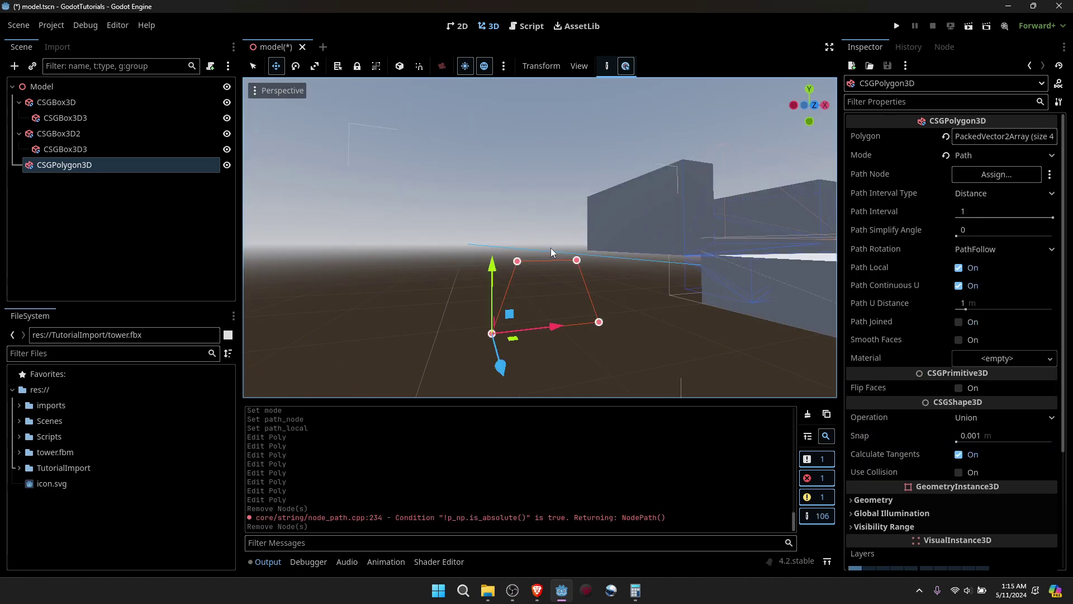
# Switch the polygon's mode to Path
pyautogui.click(972, 158)
pyautogui.click(982, 205)
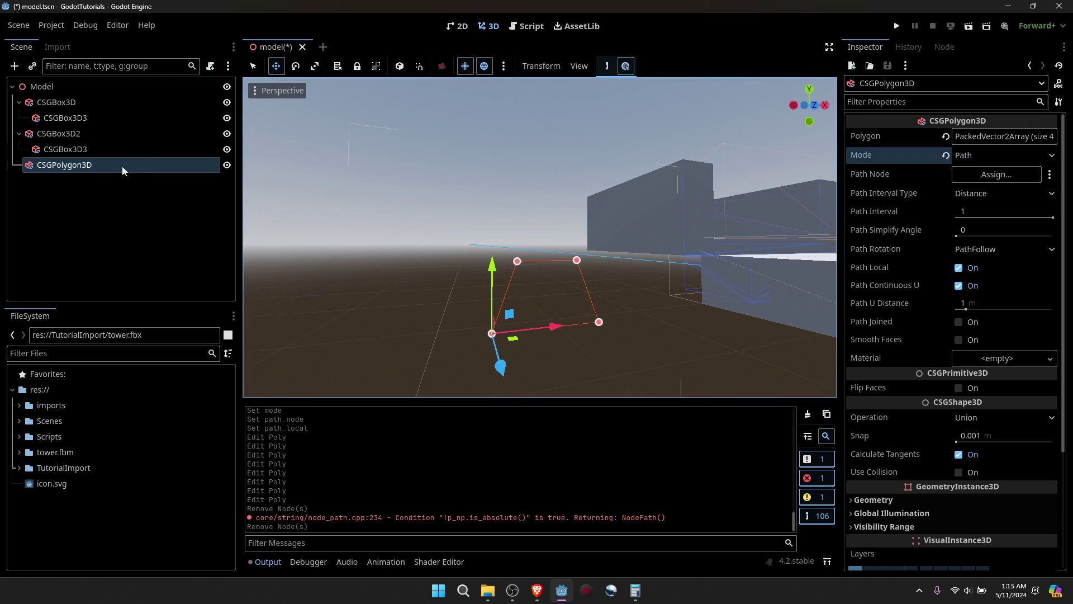
# Add a Path3D node as a child of the Model root
pyautogui.click(148, 222)
pyautogui.click(89, 172)
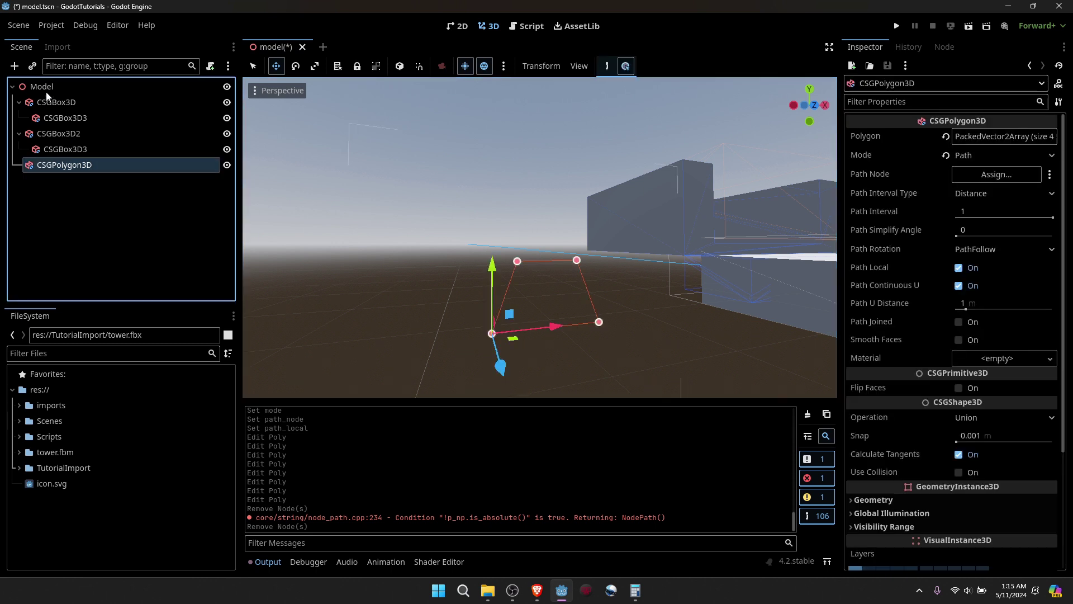
pyautogui.rightClick(52, 85)
pyautogui.press('Escape')
pyautogui.hotkey('ctrl', 'a')
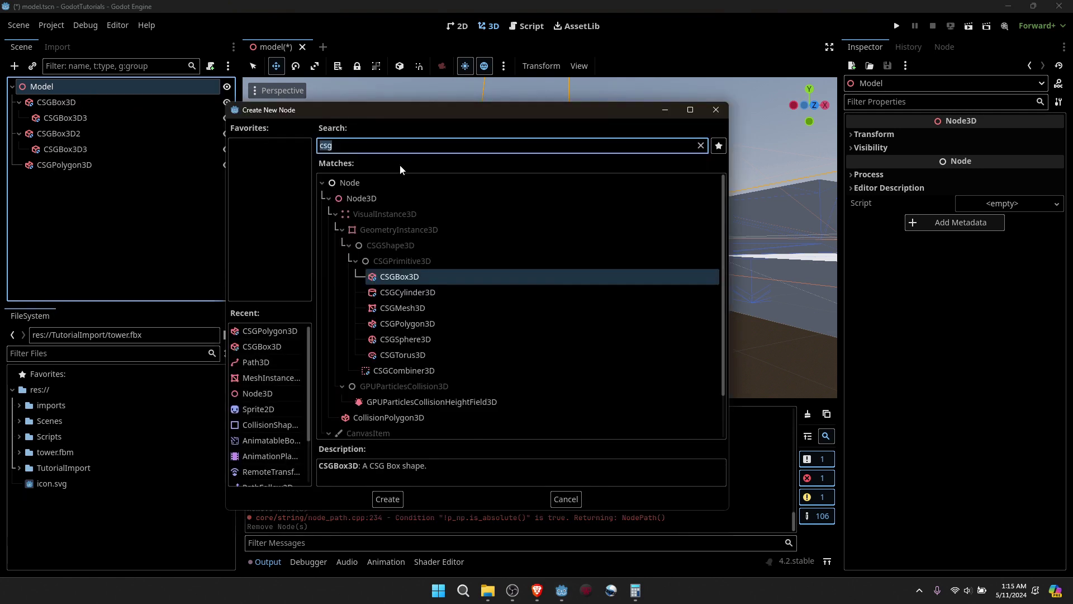
pyautogui.write('path')
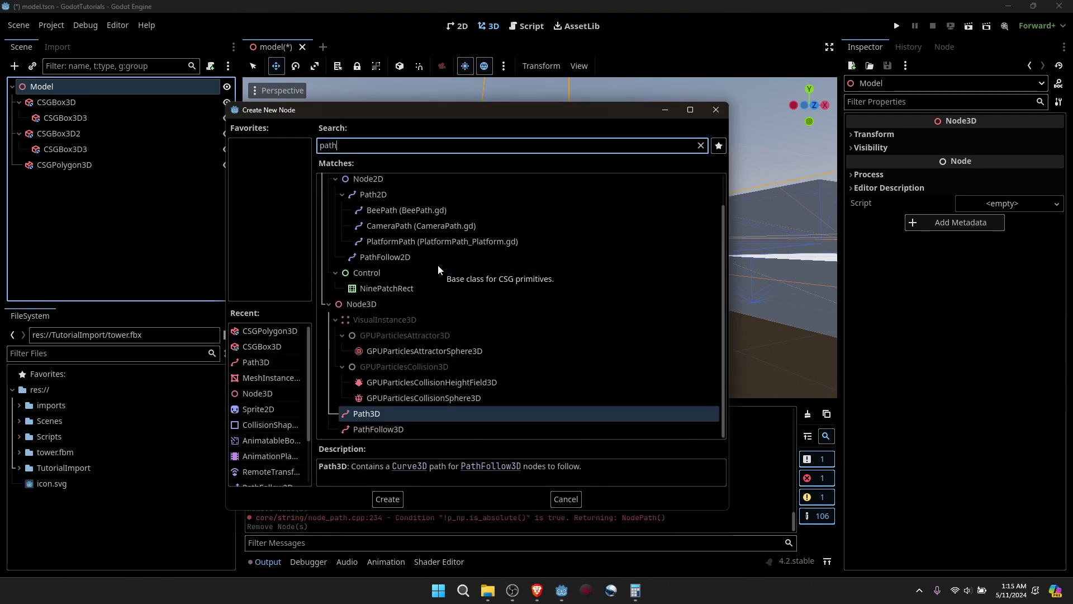
pyautogui.write('3d')
pyautogui.click(402, 310)
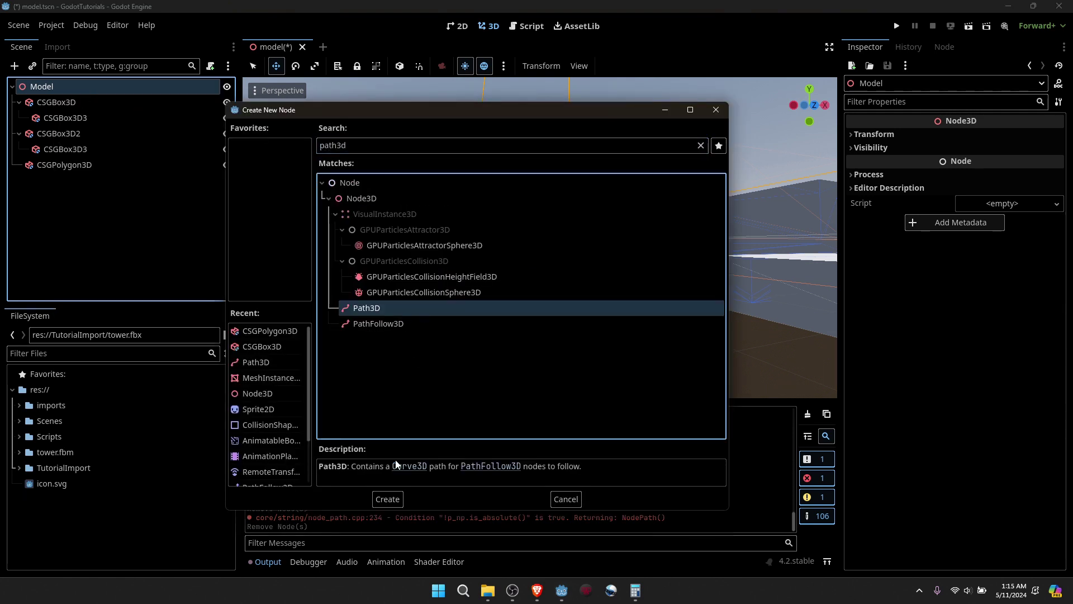
pyautogui.click(387, 499)
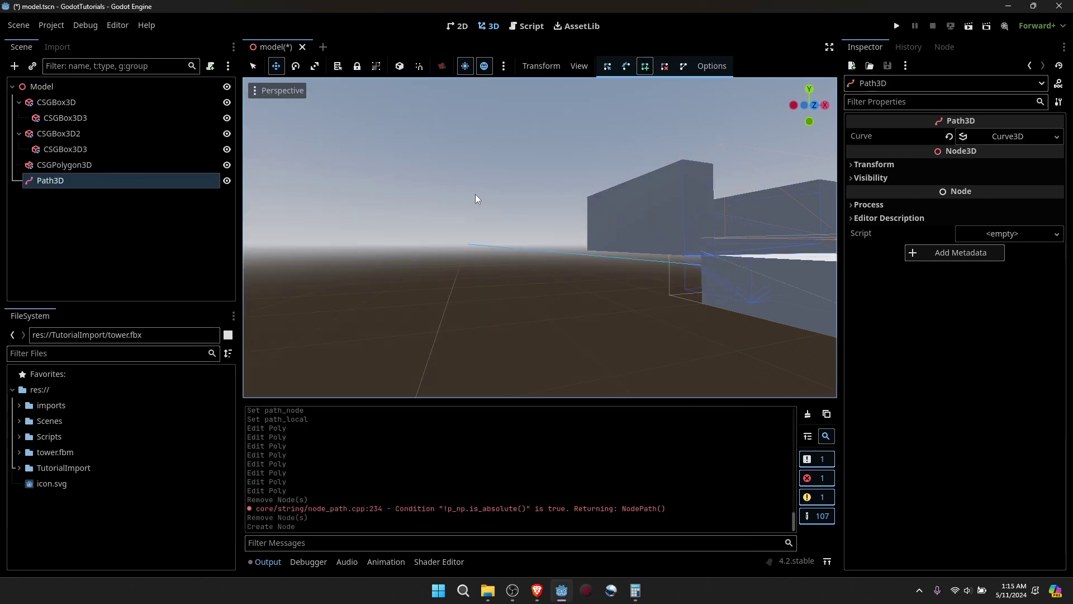
pyautogui.moveTo(555, 248); pyautogui.dragTo(570, 311, button='right')
pyautogui.press('s')
pyautogui.press('d')
pyautogui.click(672, 216)
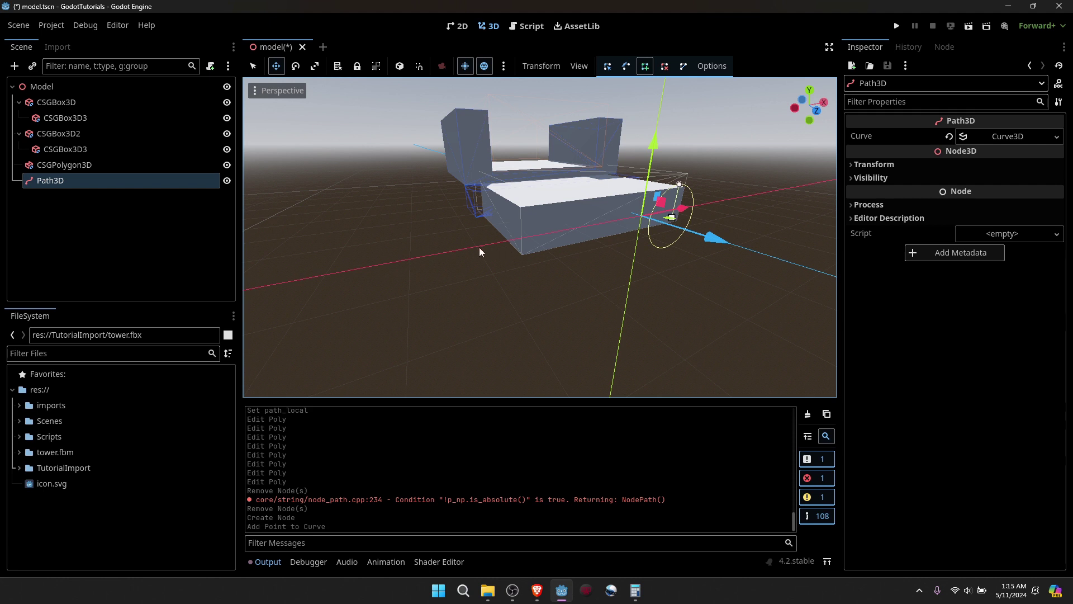
pyautogui.hotkey('ctrl', 'z')
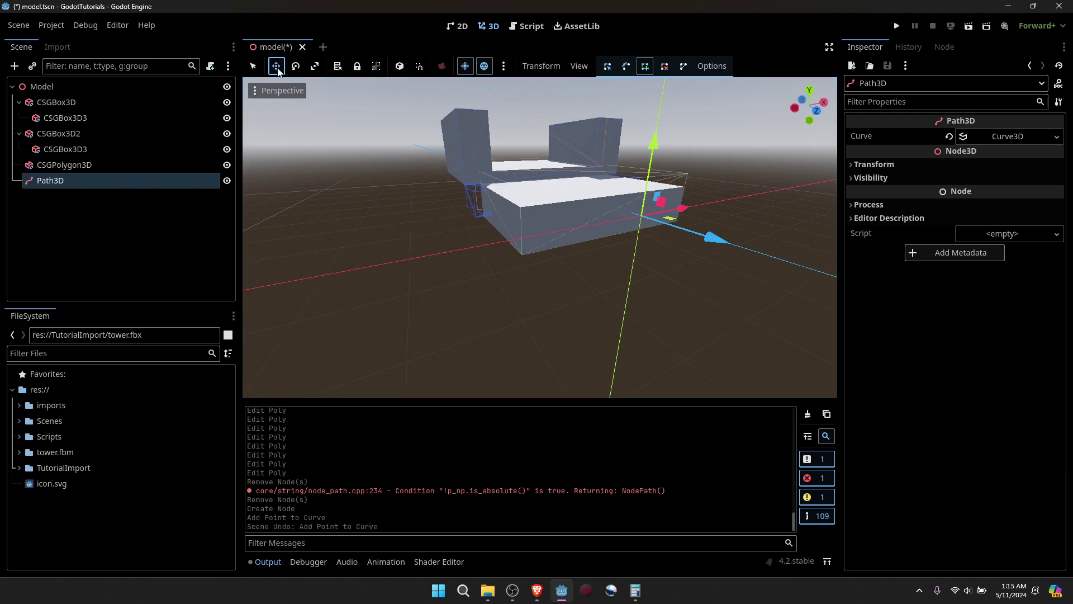
pyautogui.click(672, 219)
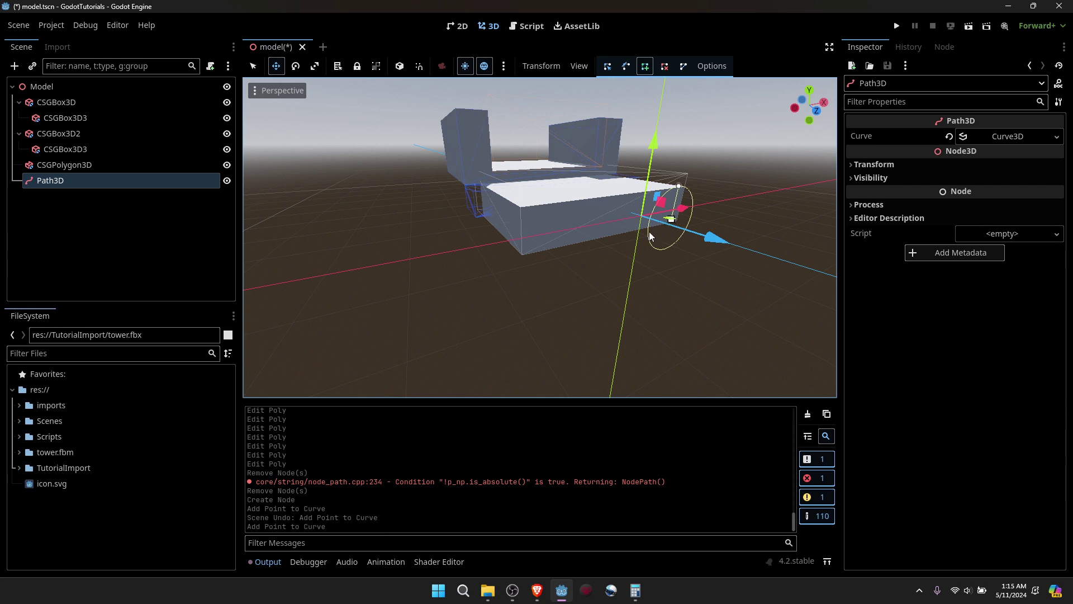
pyautogui.hotkey('ctrl', 'z')
# Move the Path3D node horizontally to the empty ground beside the box models
pyautogui.click(608, 67)
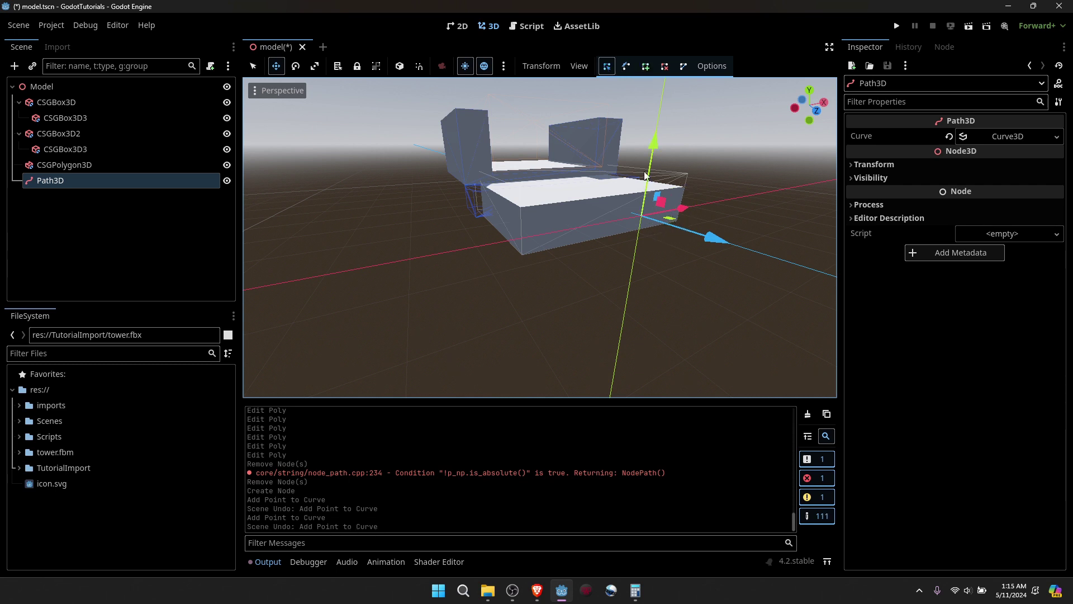
pyautogui.moveTo(668, 218); pyautogui.dragTo(445, 248)
pyautogui.press('w')
pyautogui.moveTo(445, 248)
pyautogui.mouseDown(button='right')
pyautogui.moveTo(400, 210)
pyautogui.moveTo(420, 215)
pyautogui.moveTo(409, 196)
pyautogui.moveTo(447, 256)
pyautogui.mouseUp(button='right')
pyautogui.press('w')
pyautogui.press('q')
pyautogui.press('s')
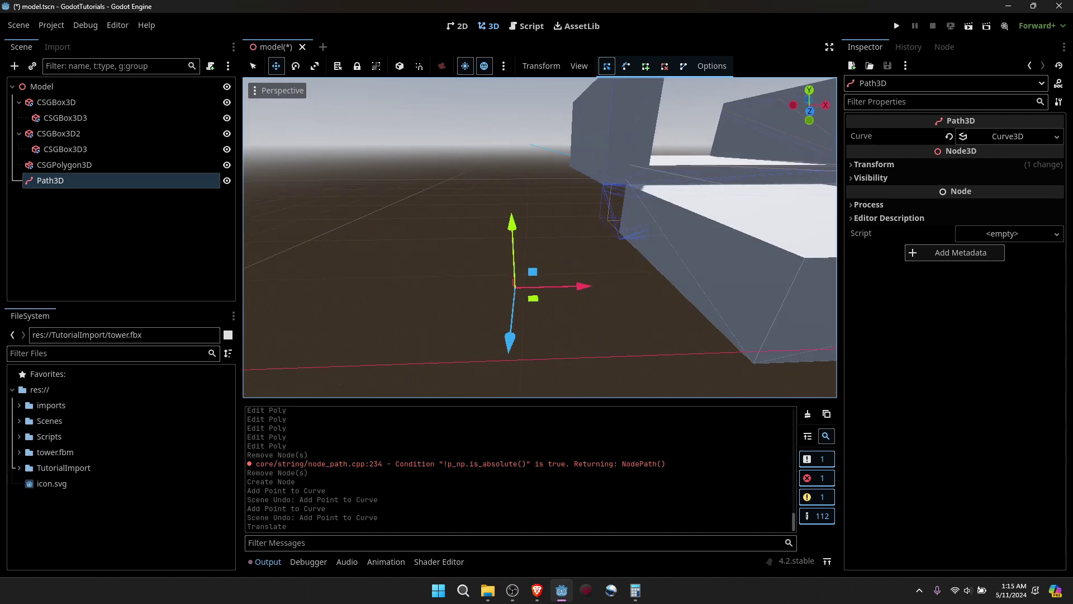
# Make Path3D a child of CSGPolygon3D and set its X and Z position to 0 m
pyautogui.moveTo(98, 182); pyautogui.dragTo(96, 166)
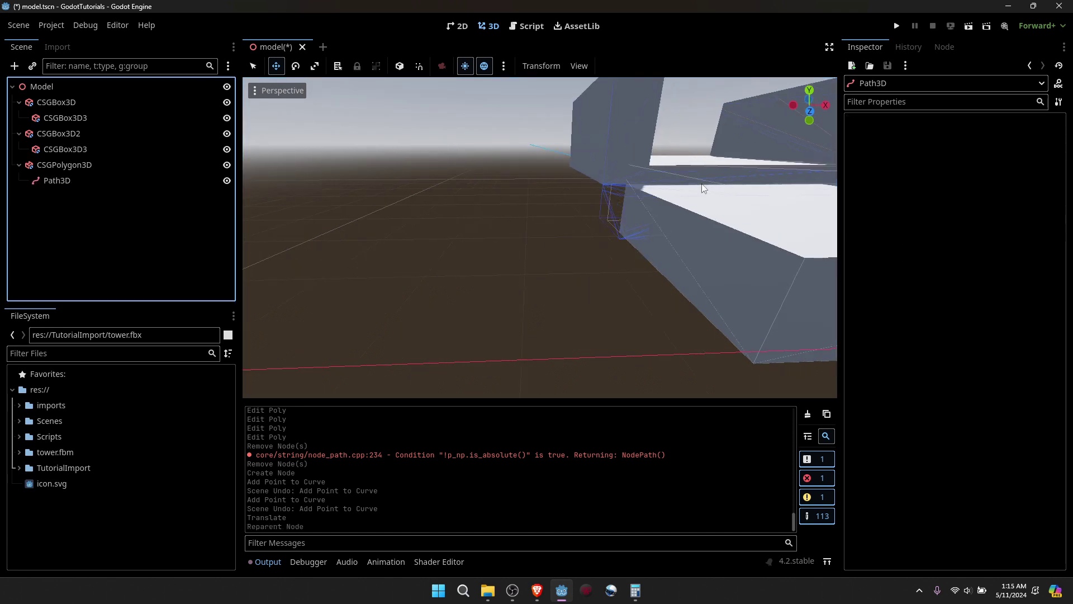
pyautogui.click(62, 184)
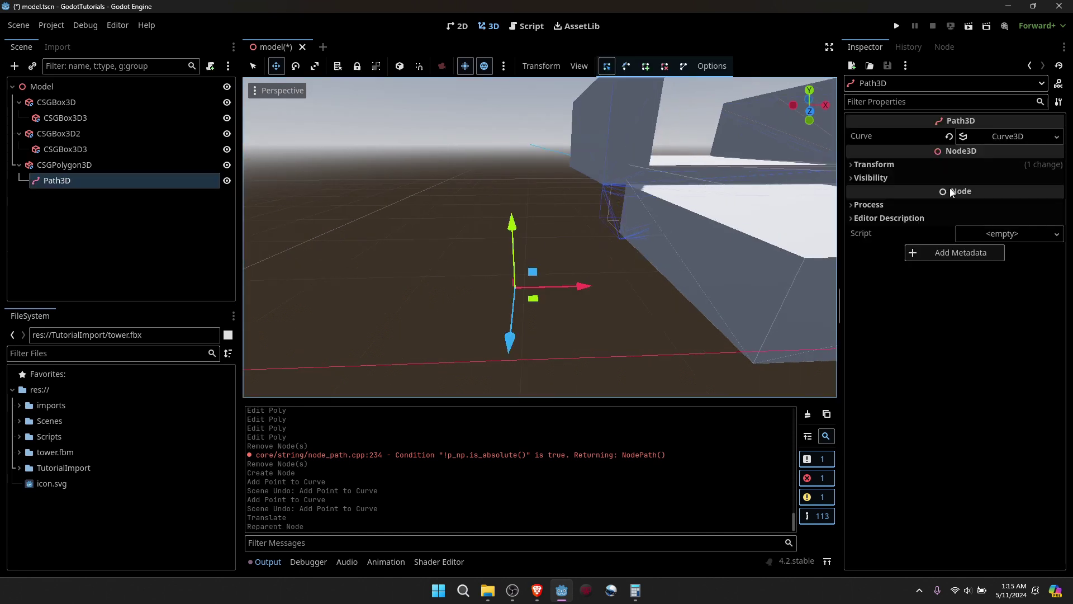
pyautogui.click(910, 173)
pyautogui.click(918, 166)
pyautogui.click(899, 196)
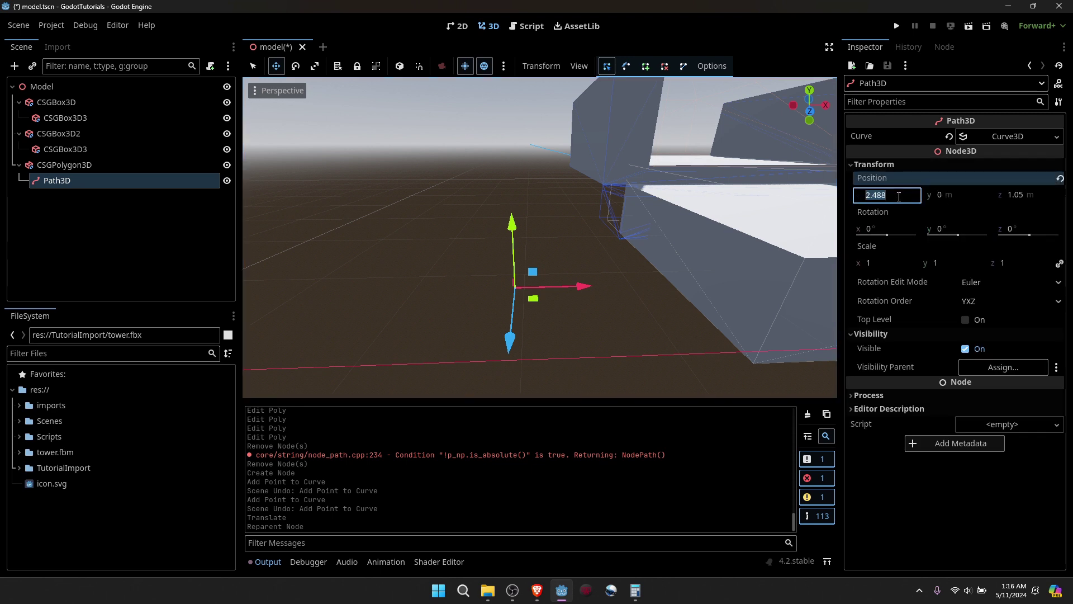
pyautogui.write('0')
pyautogui.press('Return')
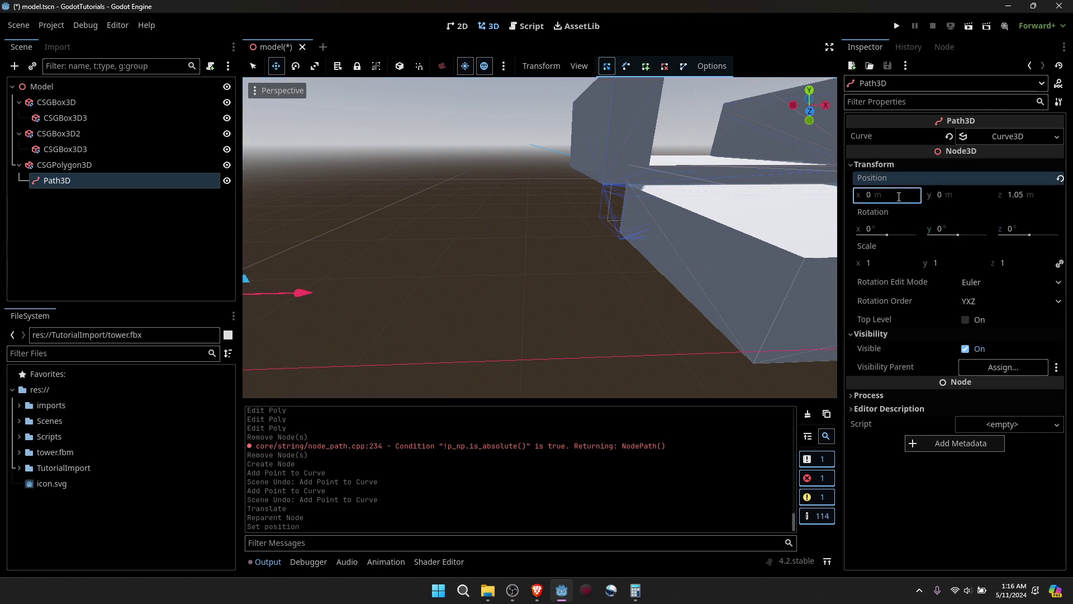
pyautogui.click(1035, 195)
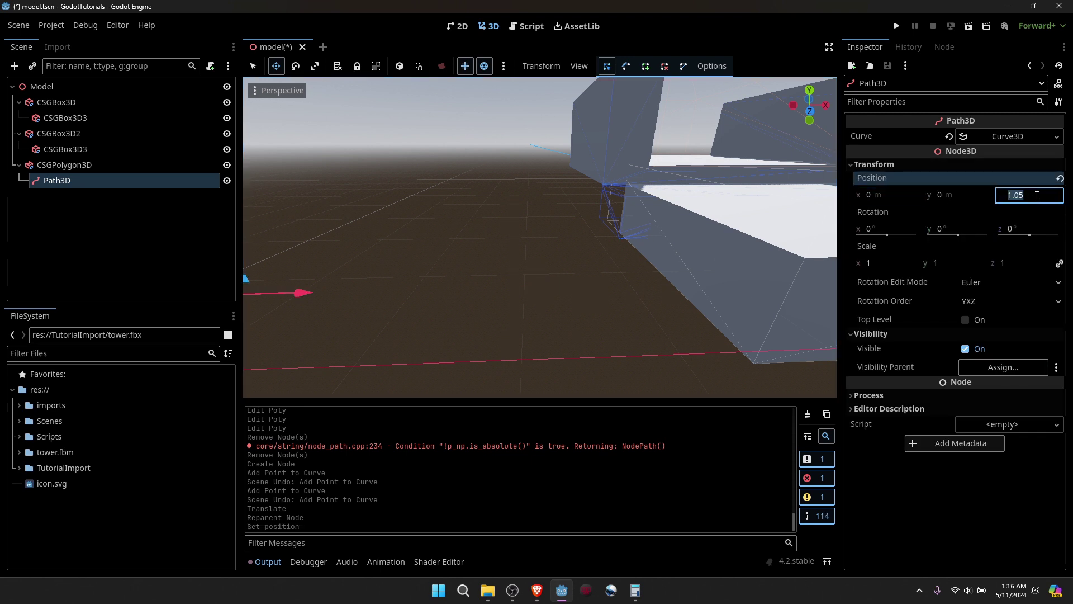
pyautogui.write('0')
pyautogui.press('Return')
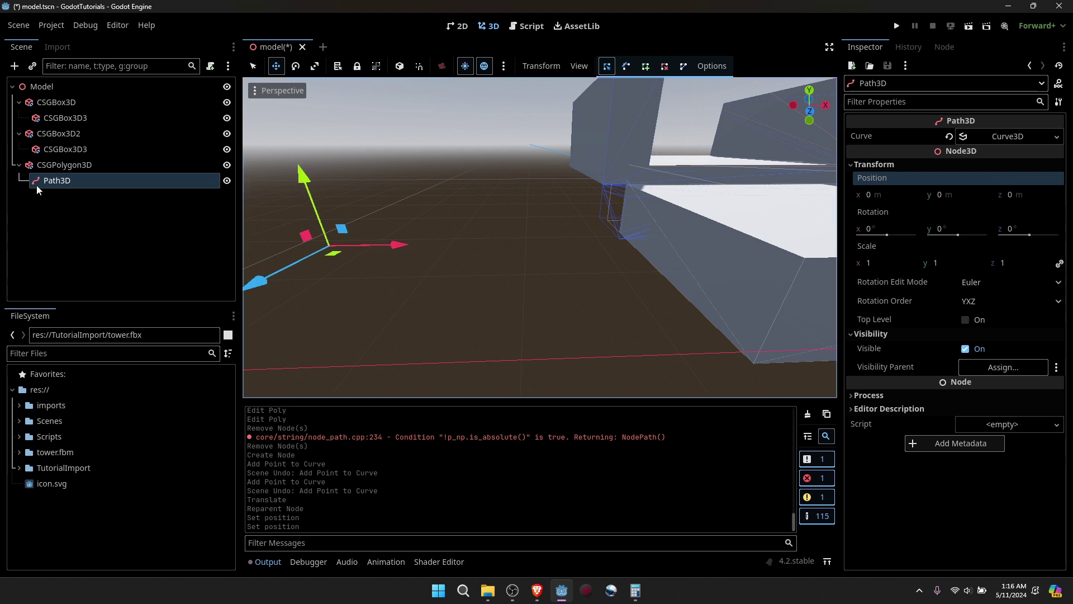
# Reparent Path3D directly under Model, ordered above CSGPolygon3D in the scene tree
pyautogui.moveTo(55, 180); pyautogui.dragTo(67, 157)
pyautogui.moveTo(376, 226); pyautogui.dragTo(340, 226, button='right')
pyautogui.press('s')
pyautogui.press('a')
pyautogui.click(54, 167)
pyautogui.moveTo(56, 180); pyautogui.dragTo(50, 203)
pyautogui.moveTo(47, 166); pyautogui.dragTo(55, 176)
pyautogui.click(70, 180)
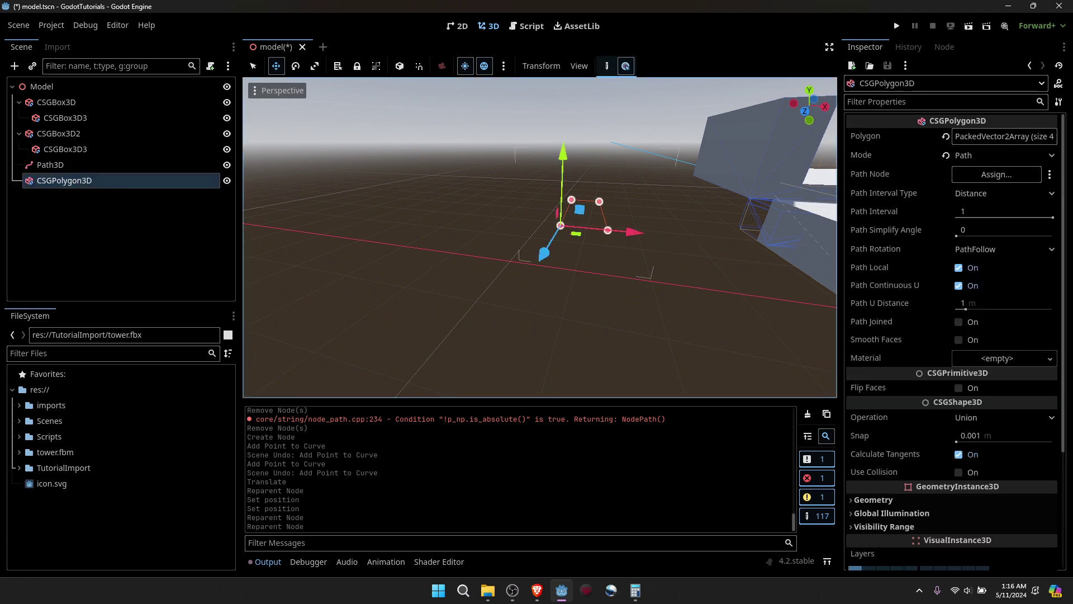
# Add two curve points to Path3D, one near its origin and one far behind it, forming a straight path
pyautogui.moveTo(451, 235); pyautogui.dragTo(501, 216, button='right')
pyautogui.press('w')
pyautogui.click(50, 165)
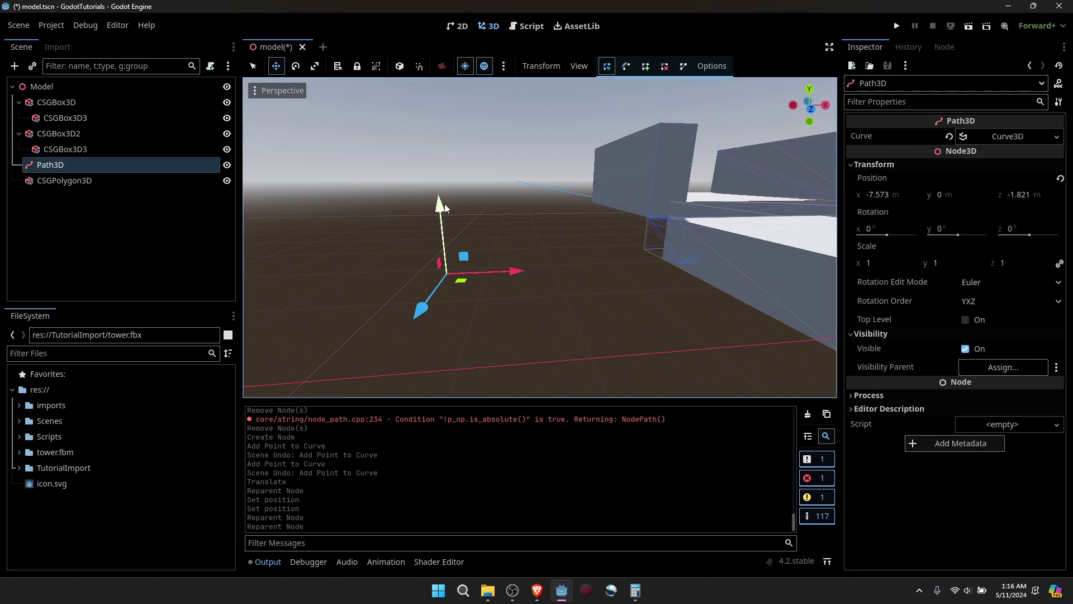
pyautogui.press('w')
pyautogui.moveTo(539, 237); pyautogui.dragTo(520, 254, button='right')
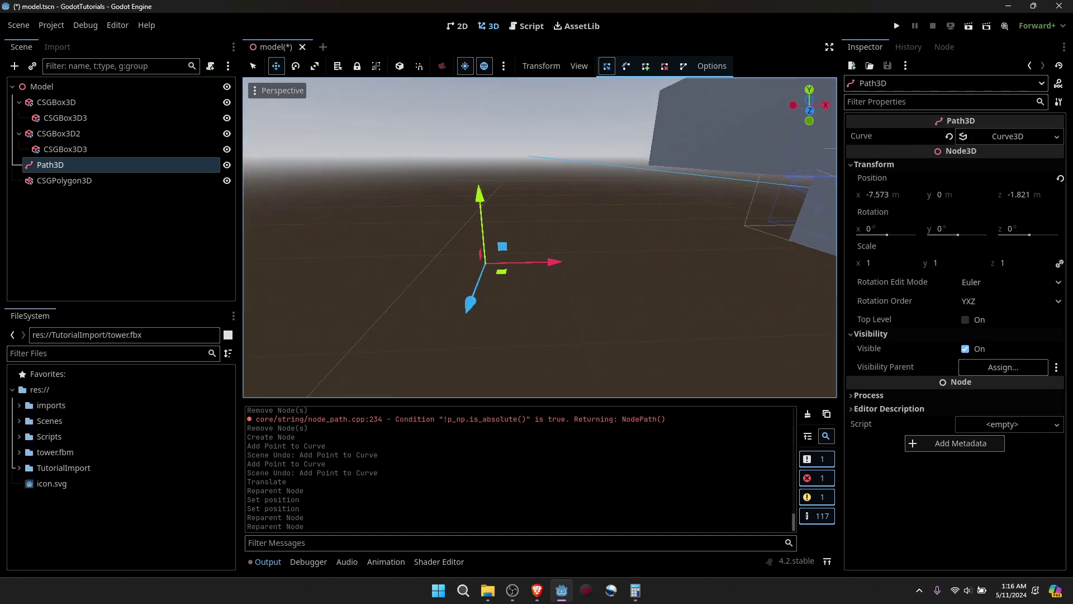
pyautogui.click(645, 66)
pyautogui.moveTo(537, 294); pyautogui.dragTo(598, 231, button='middle')
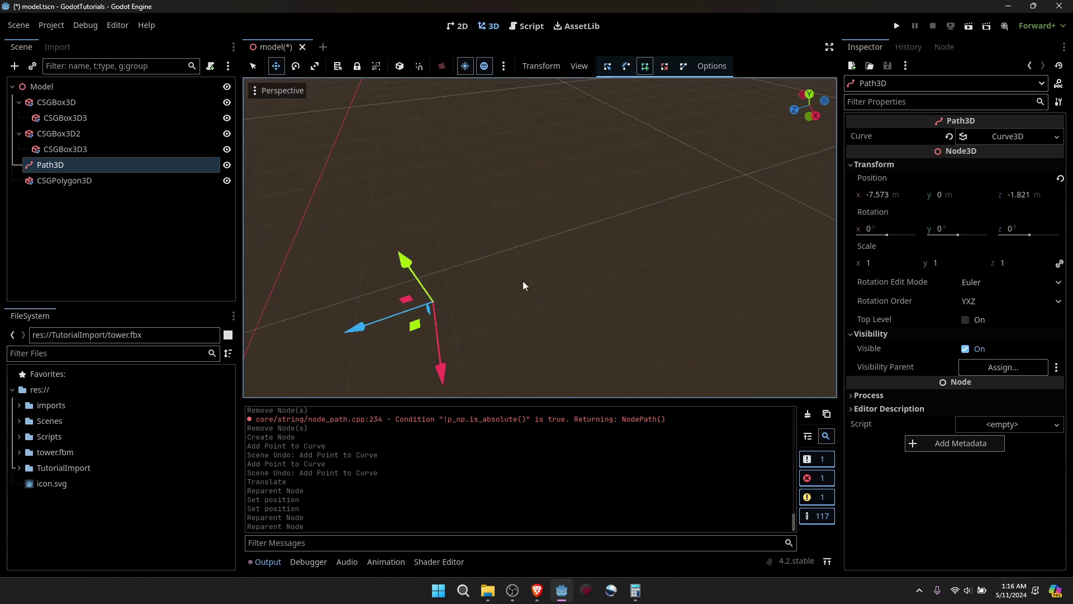
pyautogui.click(488, 289)
pyautogui.moveTo(776, 219); pyautogui.dragTo(730, 220, button='middle')
pyautogui.click(730, 220)
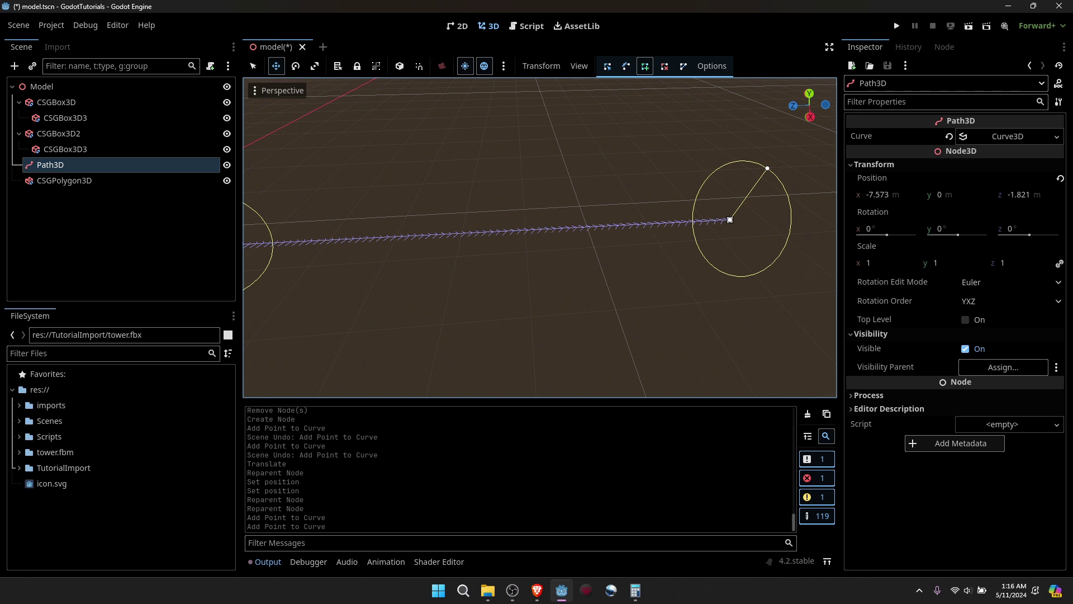
# Assign Path3D as the path node of CSGPolygon3D
pyautogui.moveTo(512, 190); pyautogui.dragTo(653, 183, button='middle')
pyautogui.moveTo(540, 237); pyautogui.dragTo(629, 176, button='right')
pyautogui.moveTo(738, 201); pyautogui.dragTo(726, 203, button='middle')
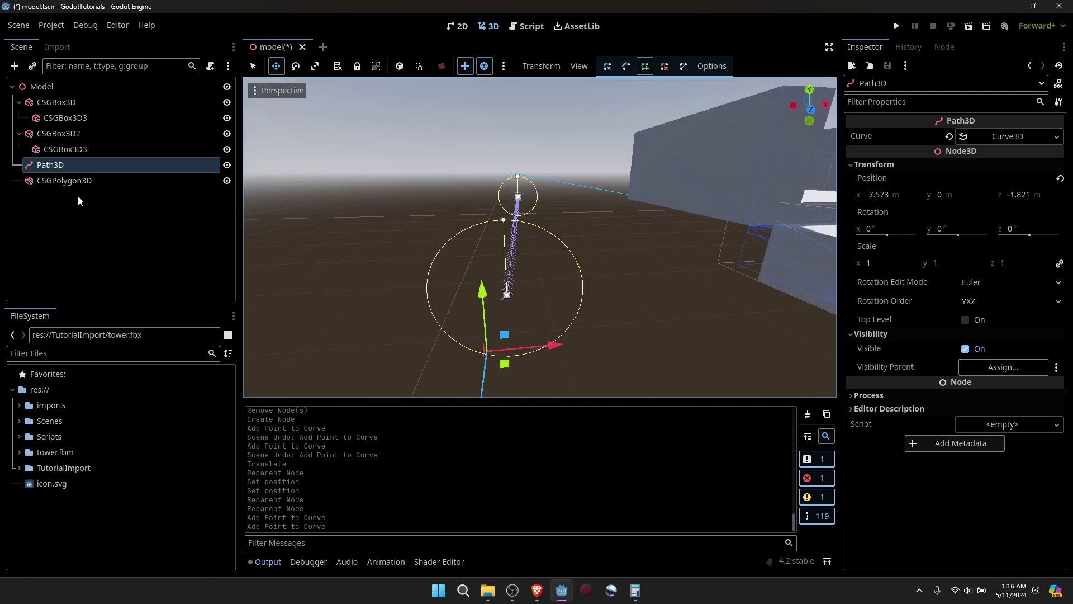
pyautogui.click(64, 181)
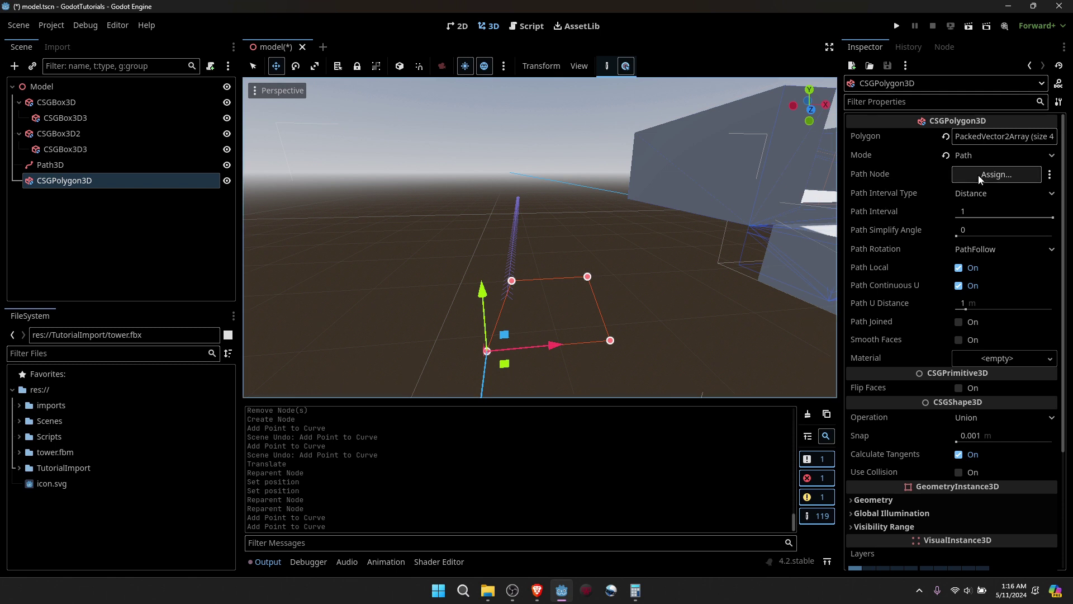
pyautogui.moveTo(46, 165); pyautogui.dragTo(985, 173)
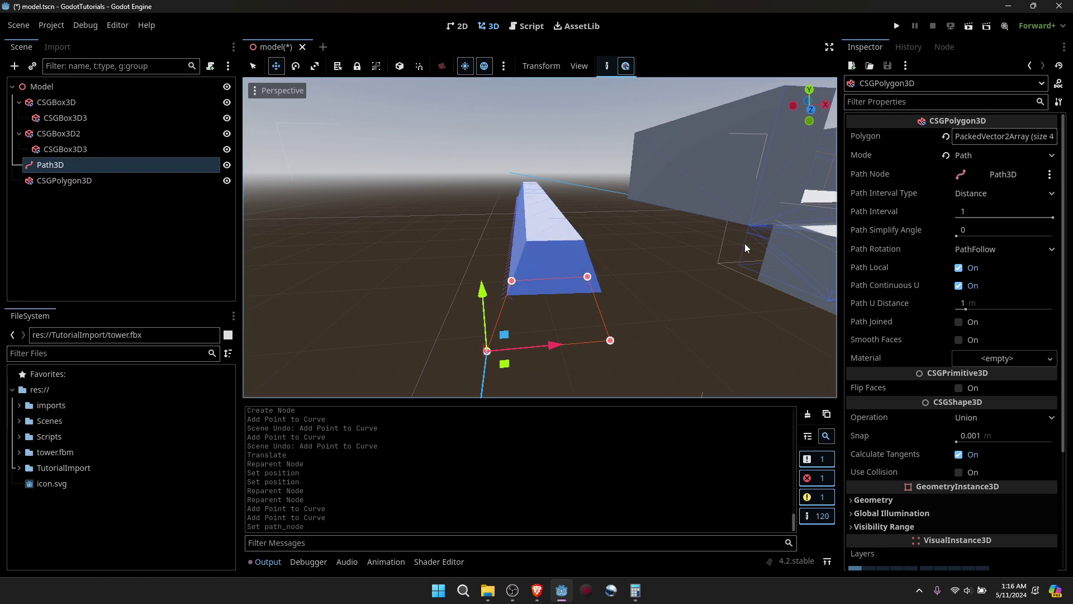
# Reshape the polygon's profile by moving its corner points, spreading the two upper corners up and outward to widen the upper edge
pyautogui.moveTo(540, 237)
pyautogui.mouseDown(button='right')
pyautogui.moveTo(540, 213)
pyautogui.moveTo(608, 210)
pyautogui.moveTo(621, 235)
pyautogui.moveTo(554, 214)
pyautogui.moveTo(537, 226)
pyautogui.mouseUp(button='right')
pyautogui.press('q')
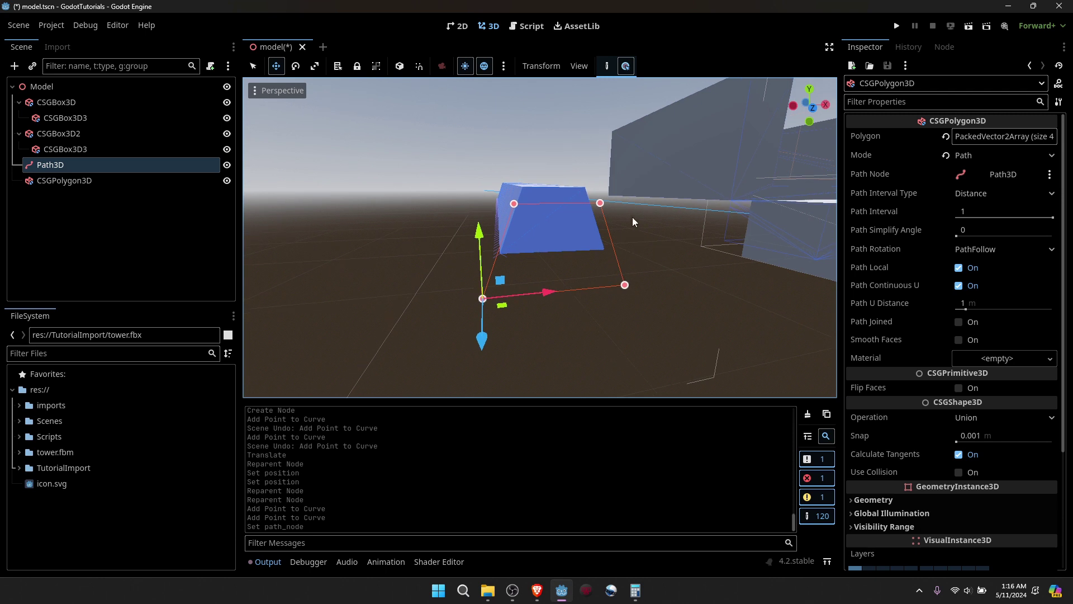
pyautogui.moveTo(582, 215); pyautogui.dragTo(582, 217)
pyautogui.moveTo(514, 204); pyautogui.dragTo(519, 225)
pyautogui.moveTo(624, 285)
pyautogui.mouseDown()
pyautogui.moveTo(595, 273)
pyautogui.moveTo(620, 288)
pyautogui.mouseUp()
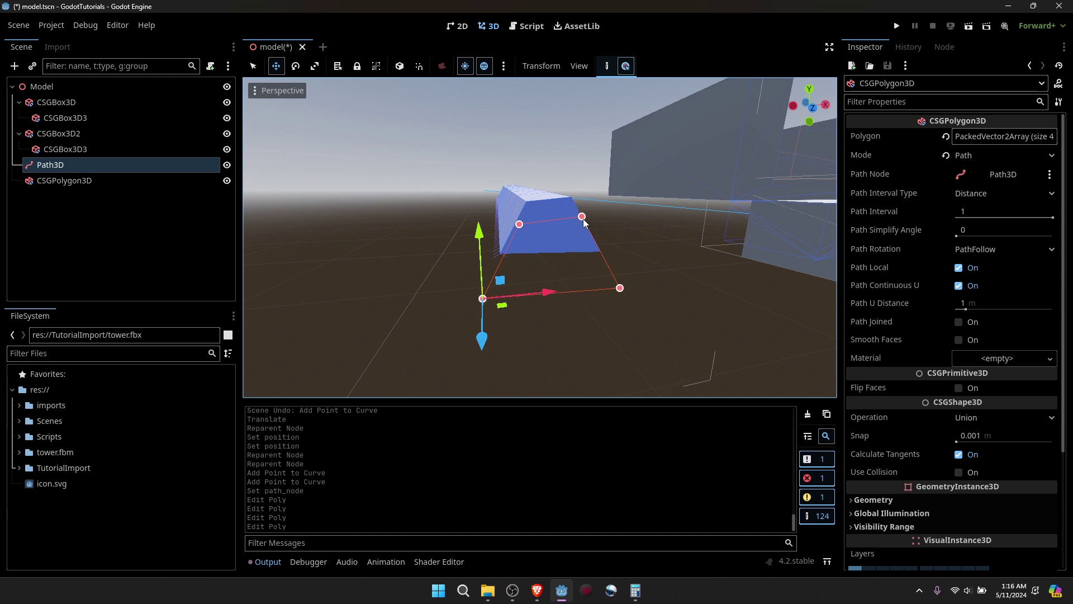
pyautogui.moveTo(582, 217); pyautogui.dragTo(634, 170)
pyautogui.moveTo(520, 224); pyautogui.dragTo(452, 173)
# Turn Path Local off for CSGPolygon3D to compare the result, and turn it back on
pyautogui.click(96, 181)
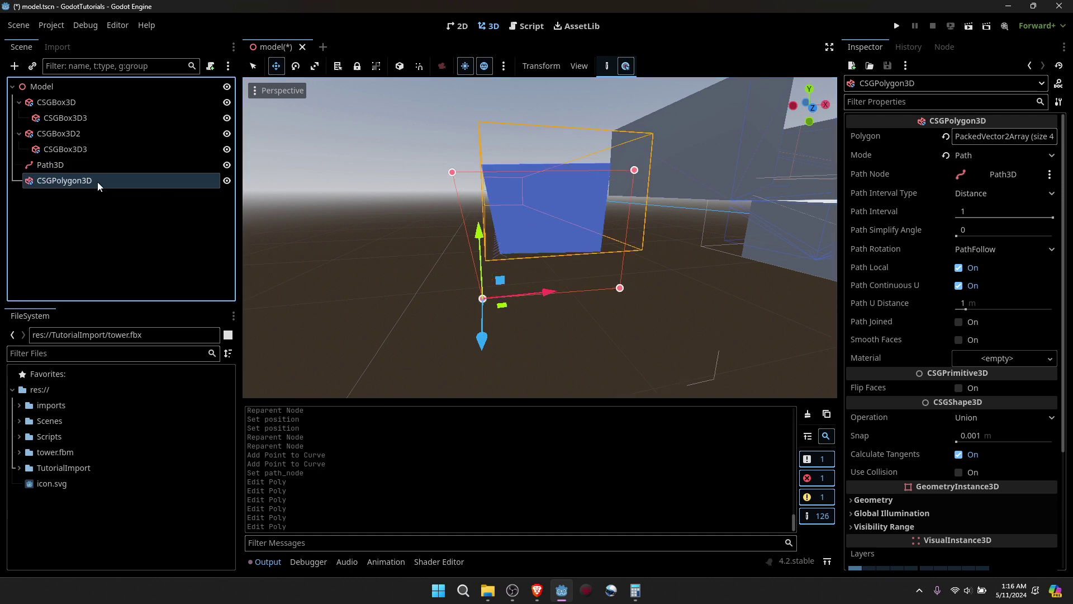
pyautogui.click(116, 168)
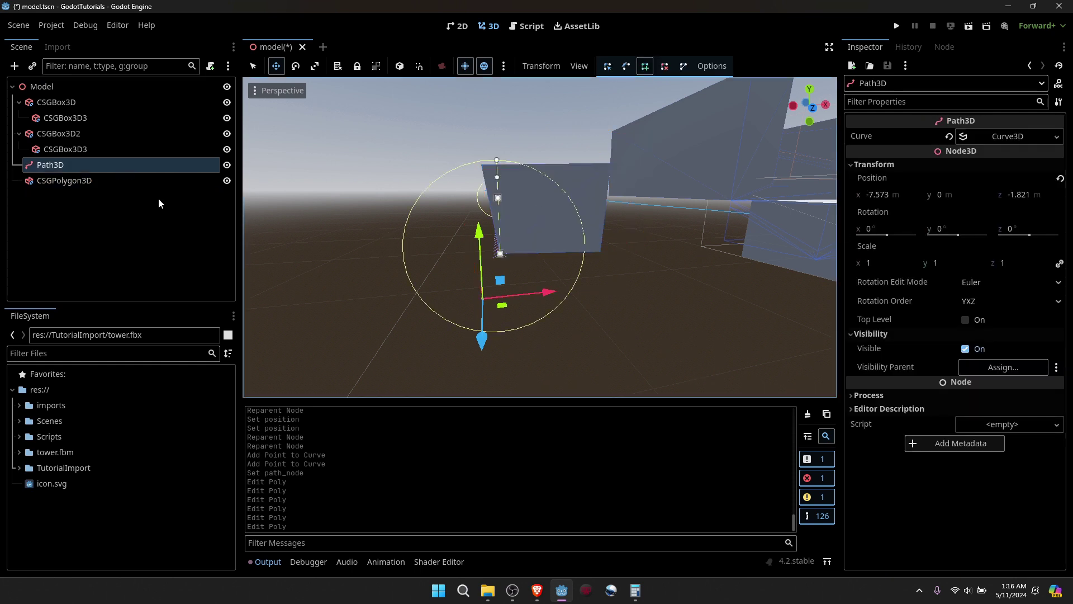
pyautogui.click(129, 182)
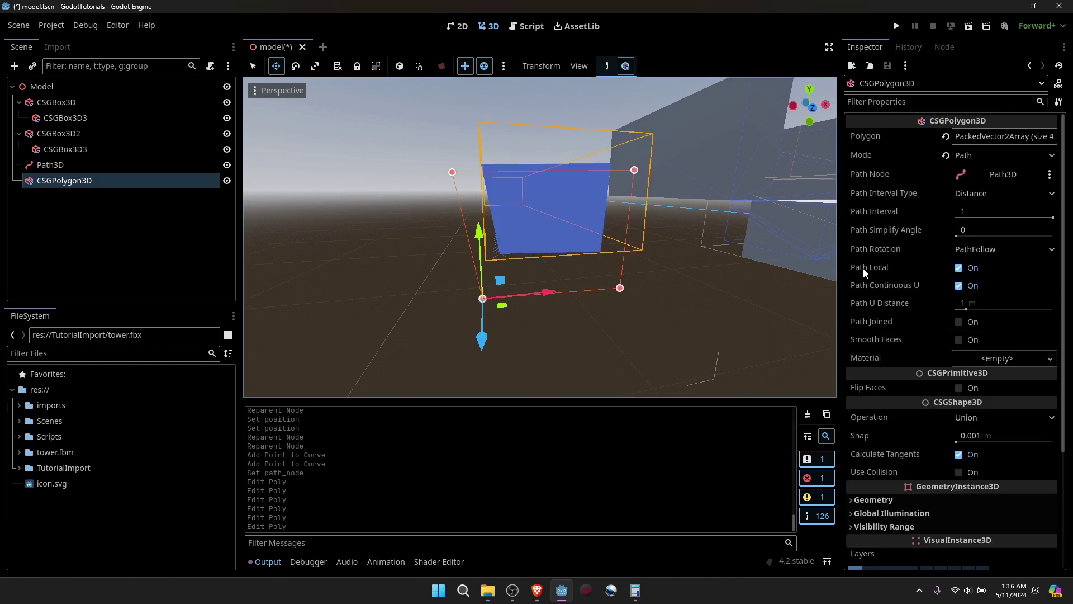
pyautogui.click(959, 268)
pyautogui.click(959, 268)
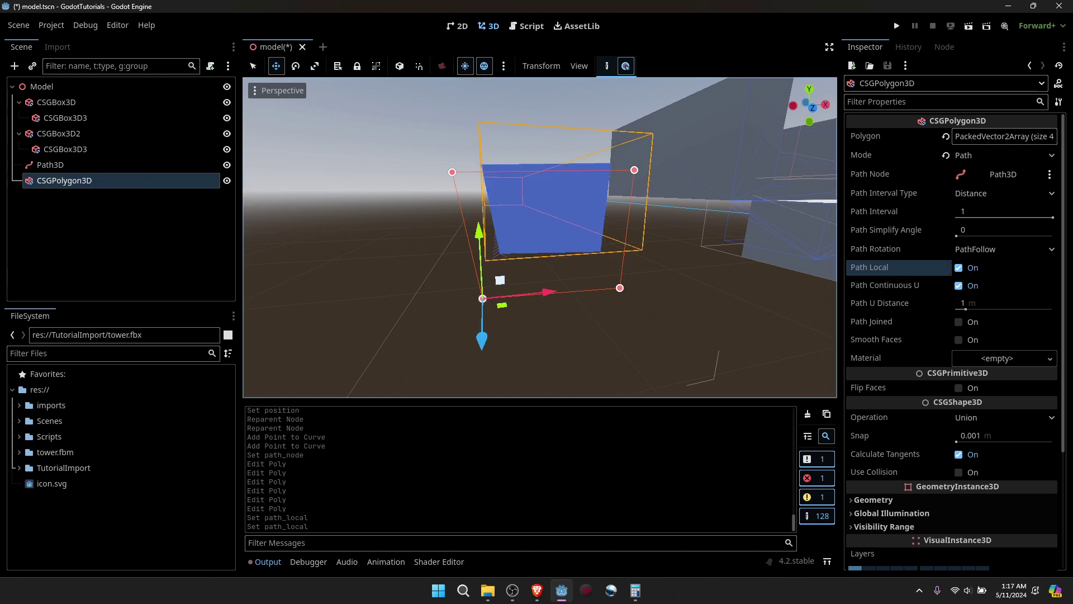
# Duplicate the CSGPolygon3D node
pyautogui.moveTo(497, 278); pyautogui.dragTo(418, 186, button='middle')
pyautogui.moveTo(635, 254); pyautogui.dragTo(680, 280, button='right')
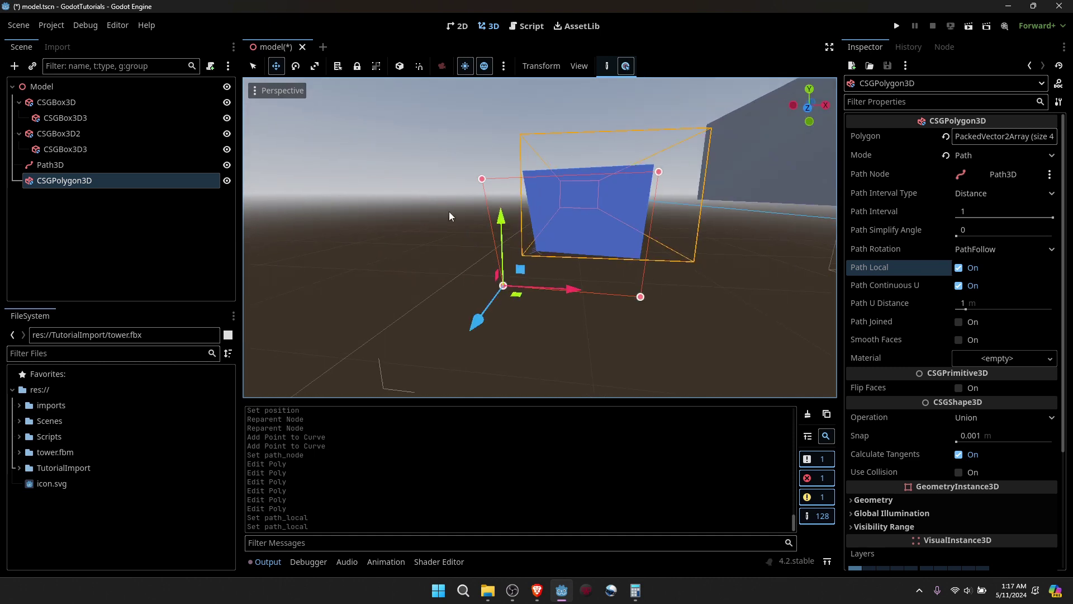
pyautogui.click(49, 88)
pyautogui.rightClick(49, 89)
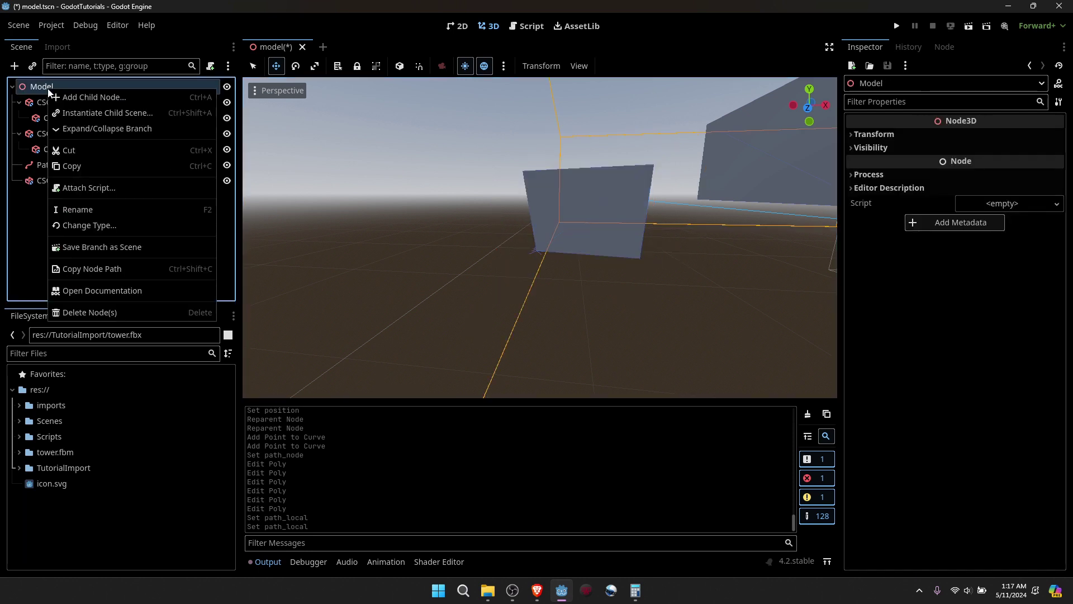
pyautogui.click(35, 182)
pyautogui.click(49, 182)
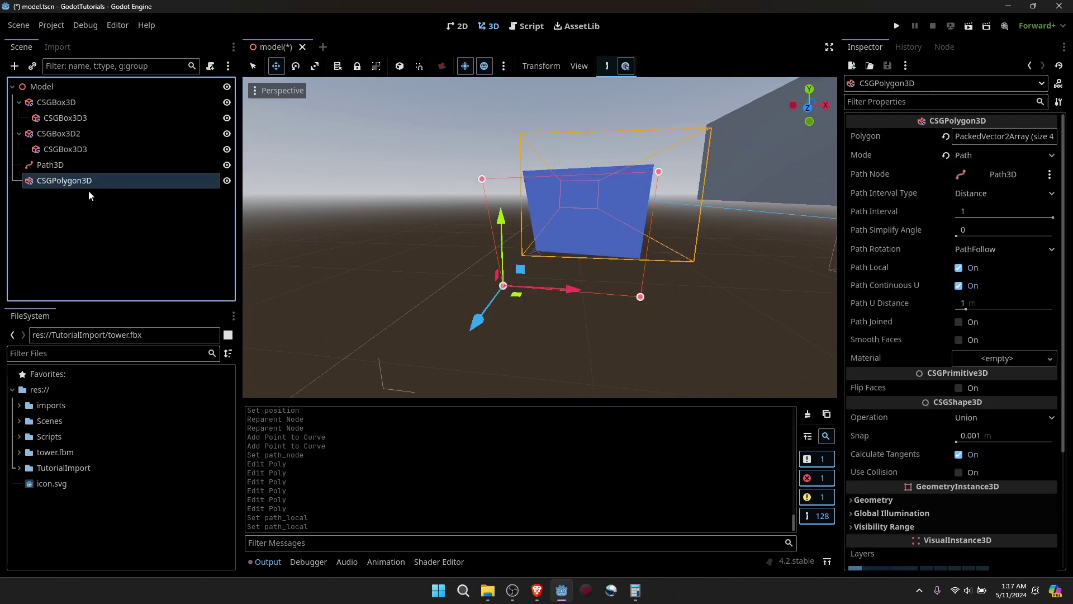
pyautogui.hotkey('ctrl', 'd')
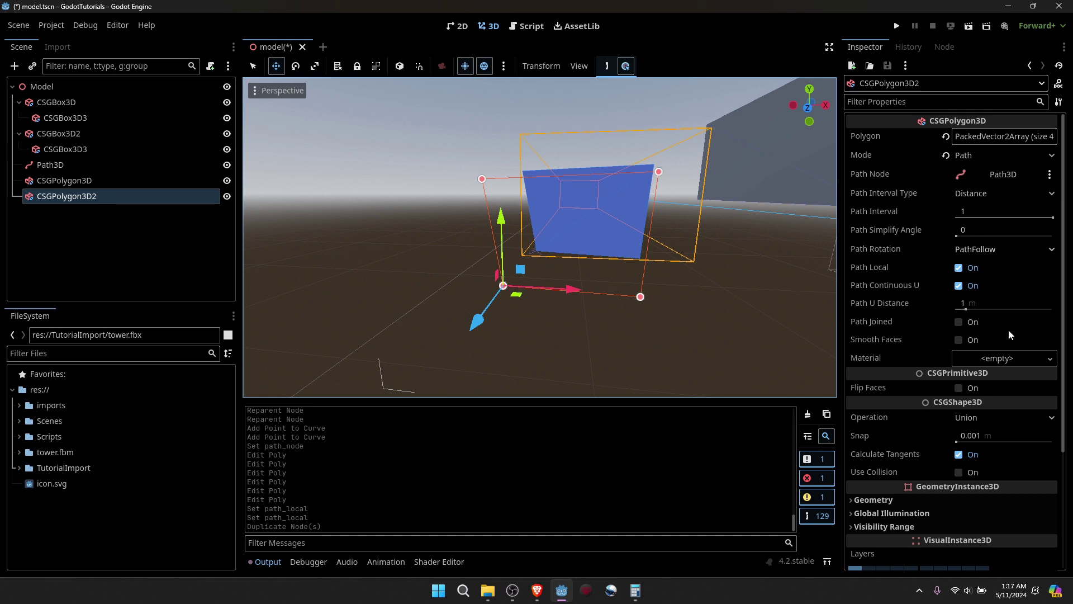
# Set the operation of CSGPolygon3D2 to Subtraction
pyautogui.scroll(-3, 1008, 329)
pyautogui.click(985, 304)
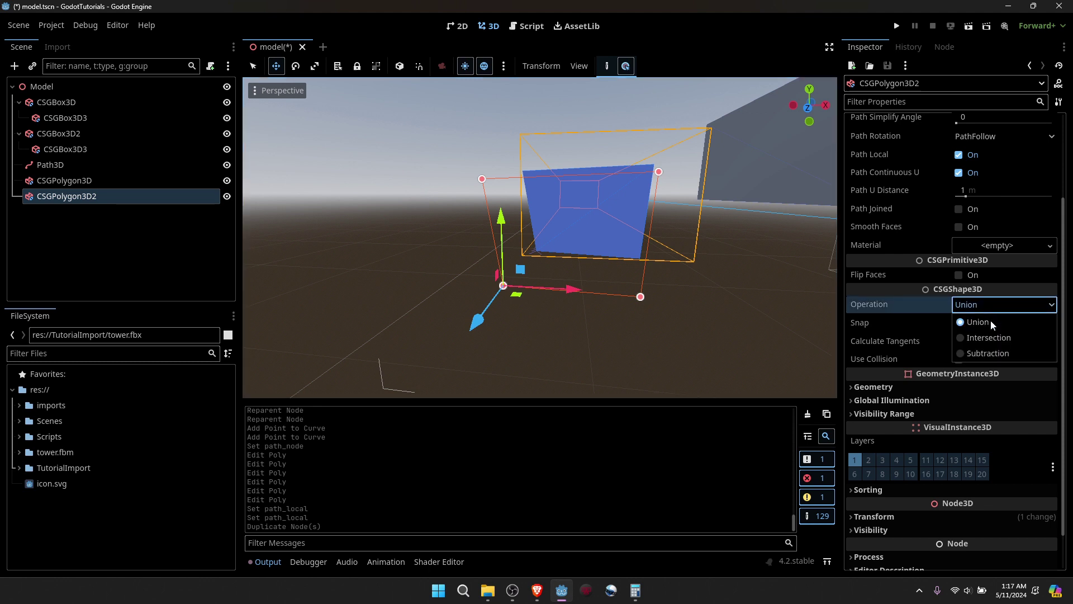
pyautogui.click(988, 353)
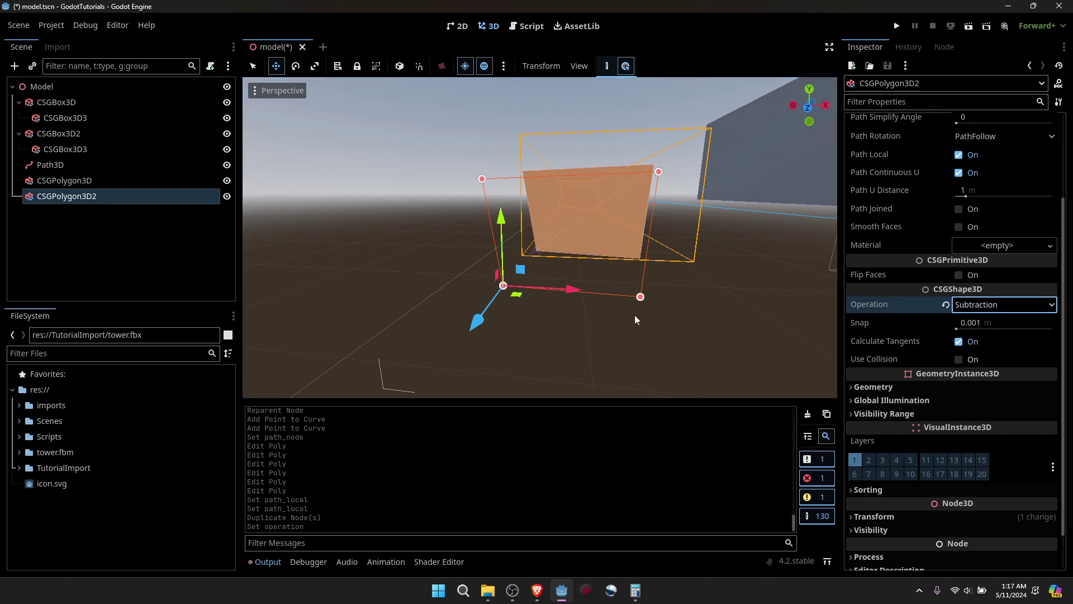
# Reshape the CSGPolygon3D2 profile into a smaller four-cornered opening by moving its corner points inside the original profile's outline
pyautogui.moveTo(482, 180); pyautogui.dragTo(548, 218)
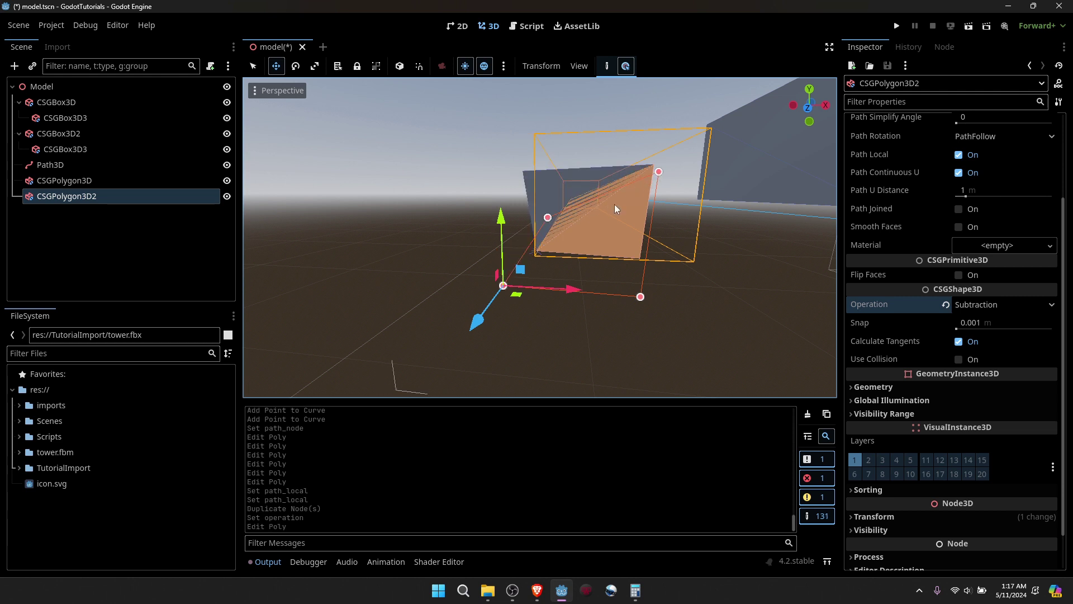
pyautogui.moveTo(658, 172); pyautogui.dragTo(582, 223)
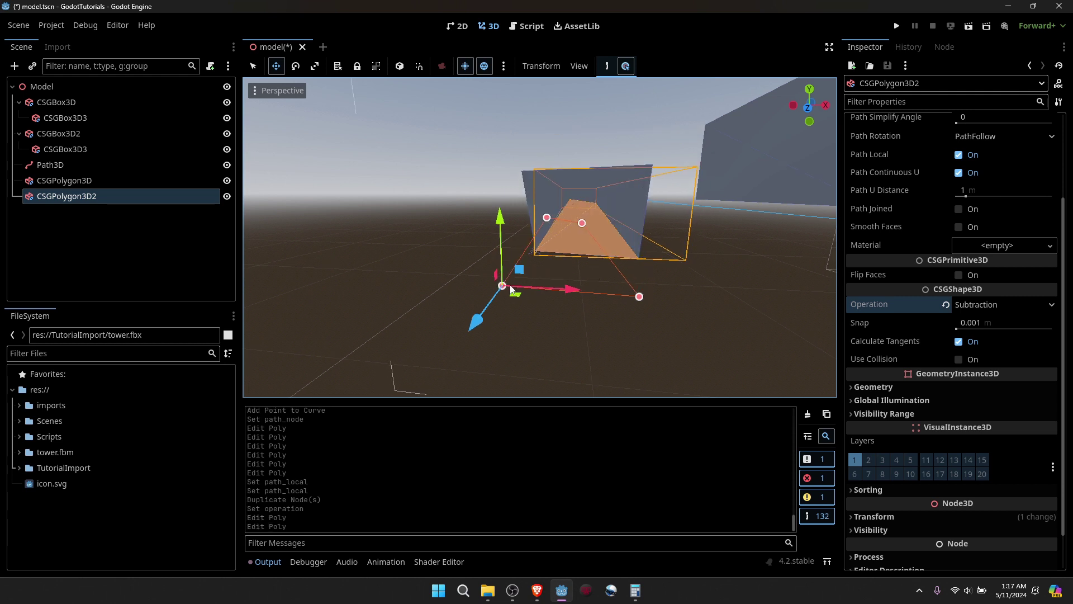
pyautogui.moveTo(503, 286); pyautogui.dragTo(555, 243)
pyautogui.moveTo(636, 295); pyautogui.dragTo(609, 278)
pyautogui.click(611, 280)
pyautogui.hotkey('ctrl', 'z')
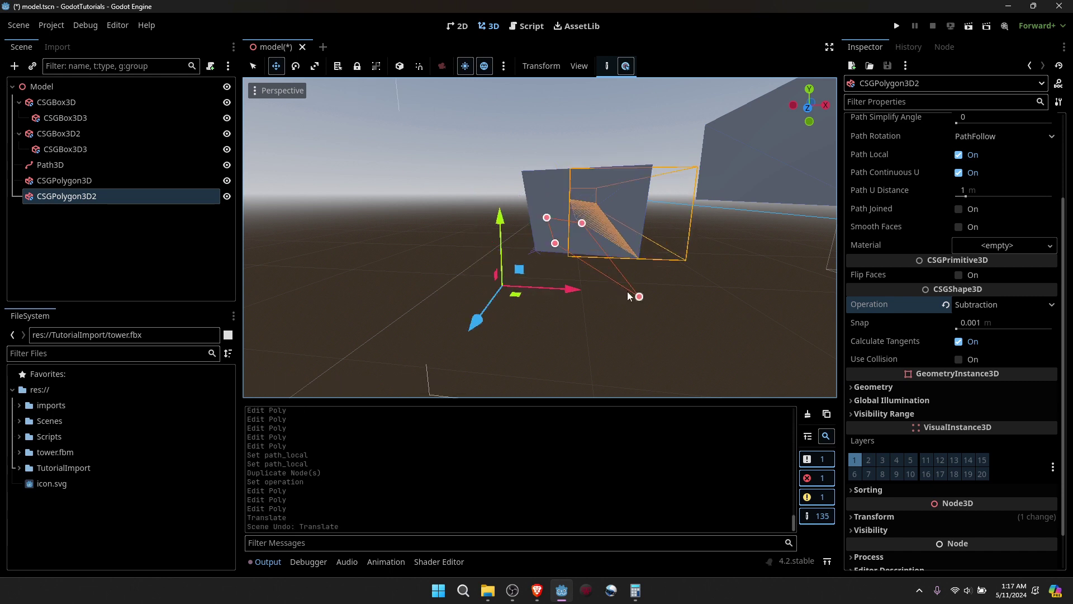
pyautogui.moveTo(639, 296); pyautogui.dragTo(631, 185)
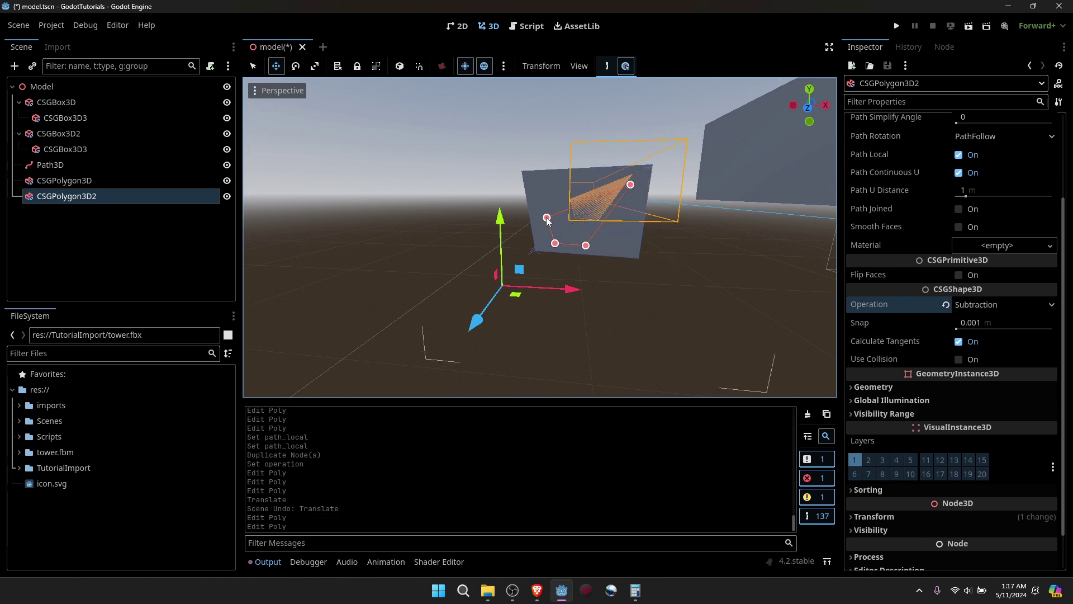
pyautogui.moveTo(547, 218); pyautogui.dragTo(538, 190)
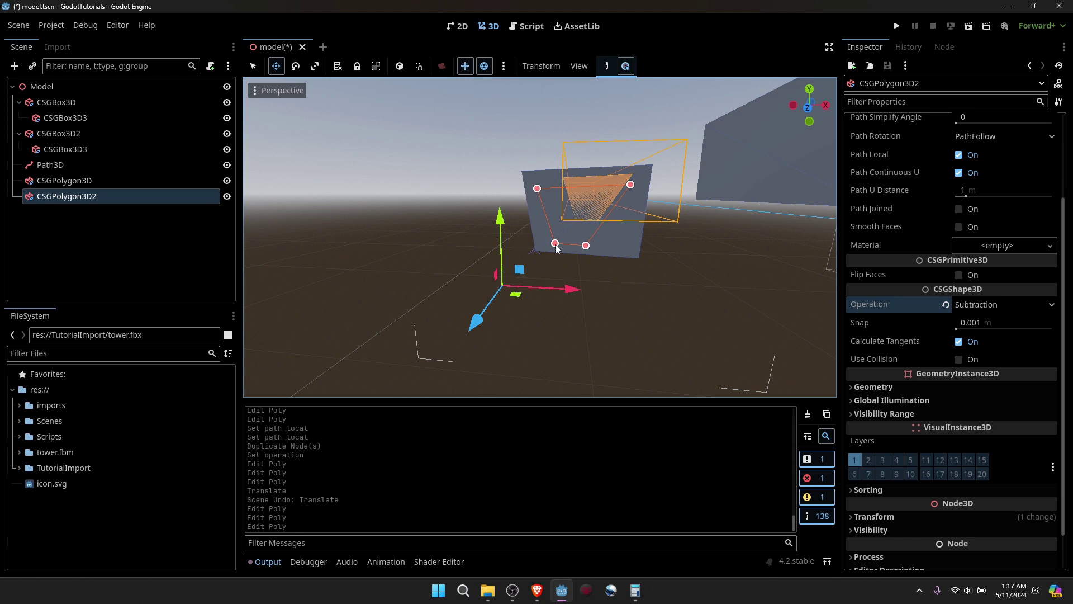
pyautogui.moveTo(555, 244); pyautogui.dragTo(621, 253)
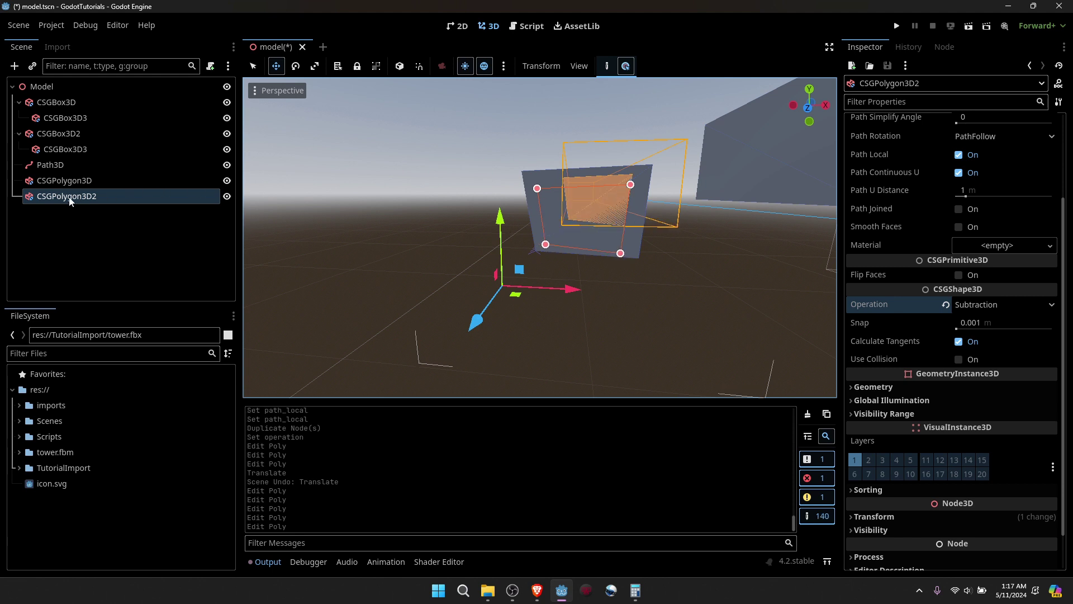
# Make CSGPolygon3D2 a child of CSGPolygon3D so it cuts through the extrusion
pyautogui.moveTo(70, 201); pyautogui.dragTo(74, 180)
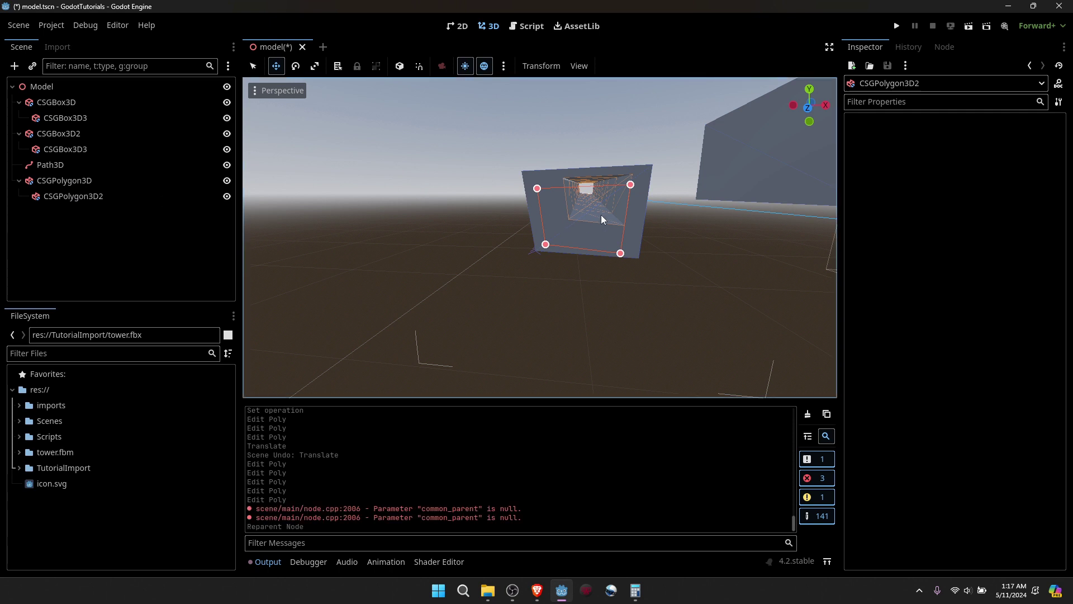
pyautogui.press('w')
pyautogui.moveTo(602, 215); pyautogui.dragTo(618, 179, button='right')
pyautogui.press('w')
pyautogui.press('s')
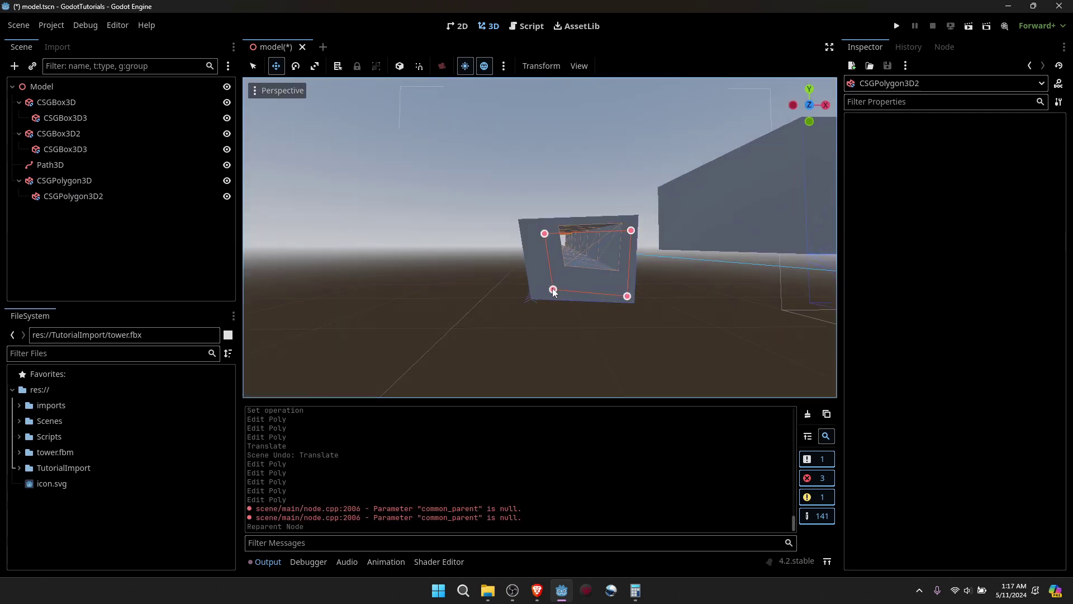
# Enlarge the CSGPolygon3D2 cutout by moving its two lower corners and its upper-left corner outward
pyautogui.click(49, 196)
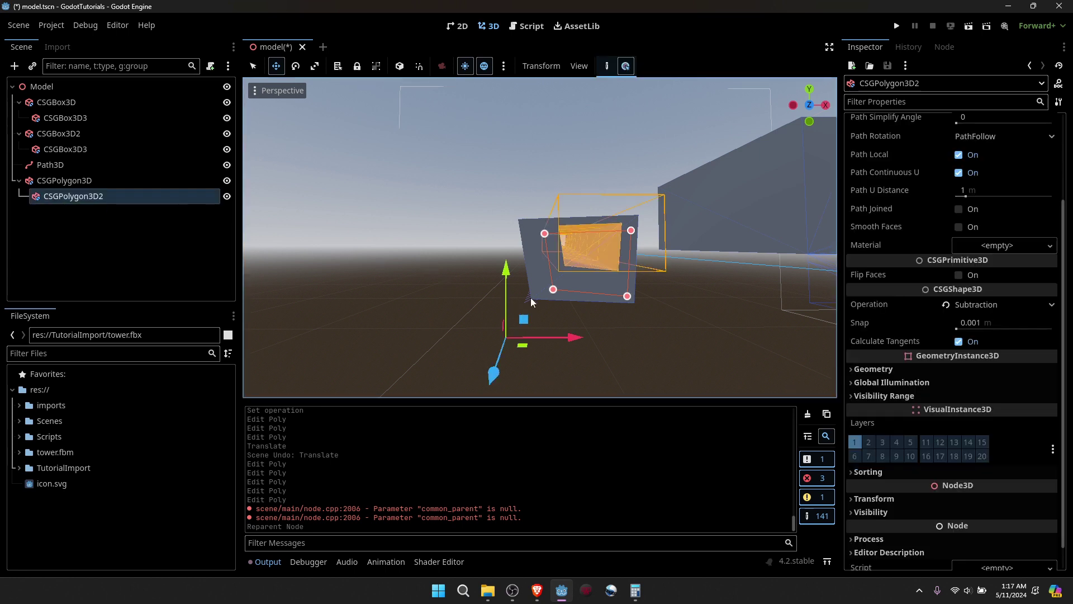
pyautogui.moveTo(553, 290); pyautogui.dragTo(519, 326)
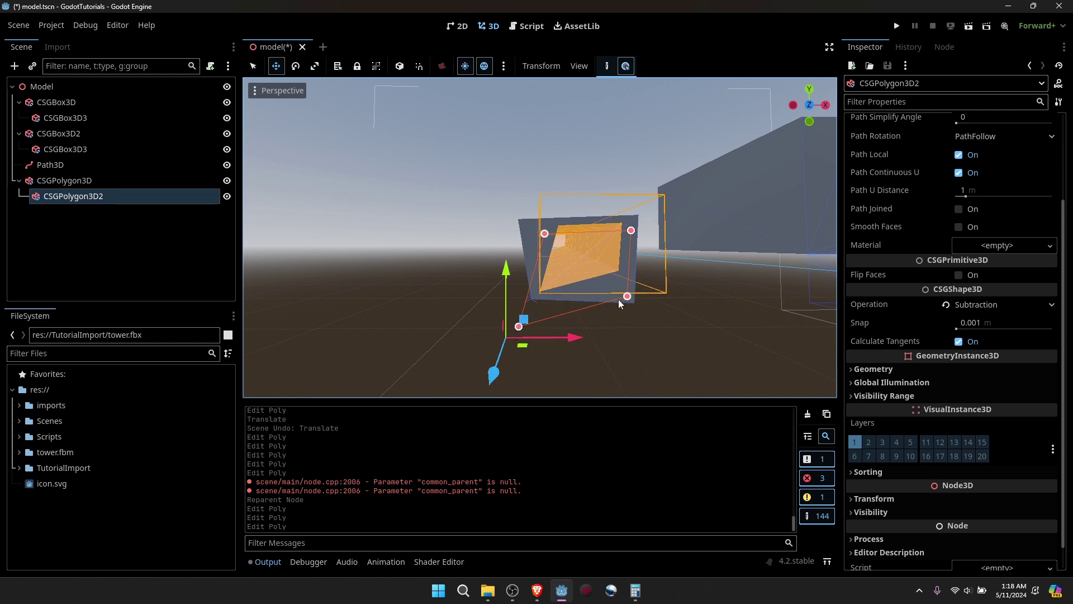
pyautogui.moveTo(632, 313); pyautogui.dragTo(632, 313)
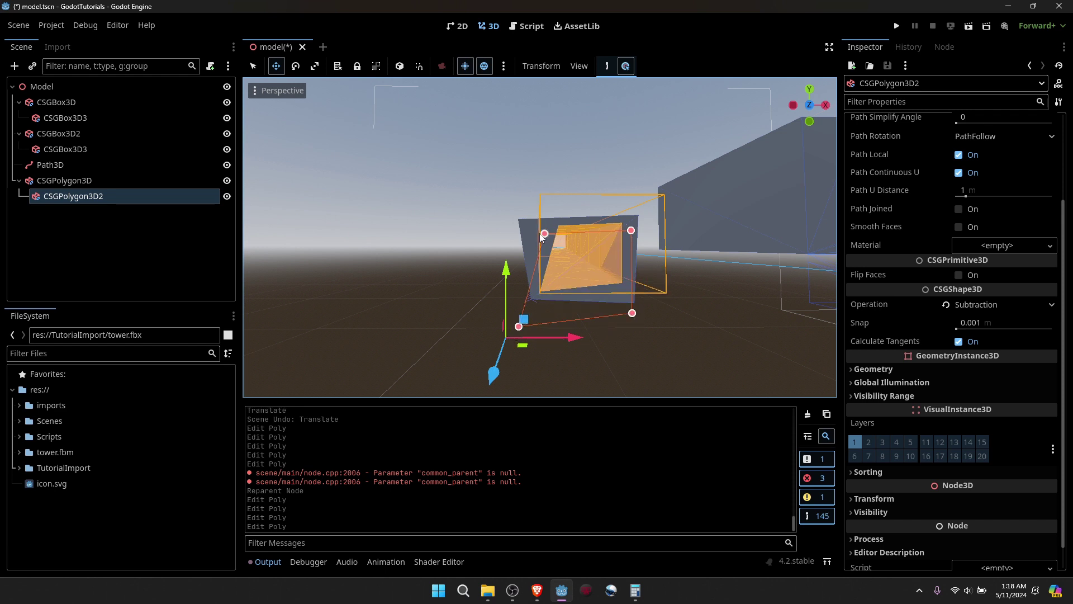
pyautogui.moveTo(544, 231); pyautogui.dragTo(514, 238)
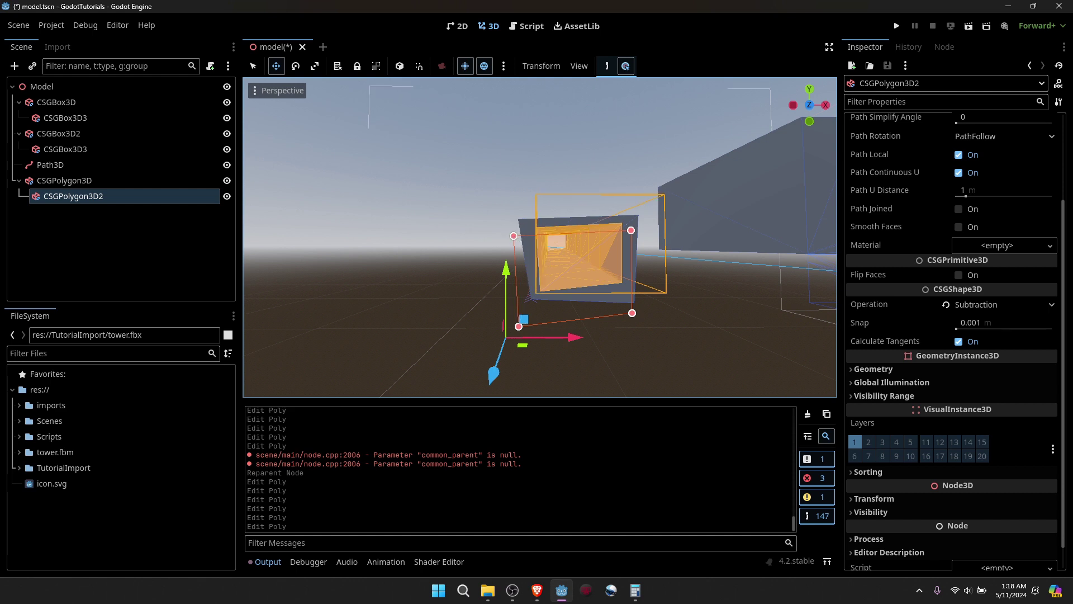
# Examine the hollow extrusion from inside along its length, then view the whole model from outside with CSGBox3D2 selected
pyautogui.press('w')
pyautogui.moveTo(565, 261)
pyautogui.mouseDown(button='right')
pyautogui.moveTo(553, 261)
pyautogui.moveTo(562, 277)
pyautogui.mouseUp(button='right')
pyautogui.scroll(-8, 540, 237)
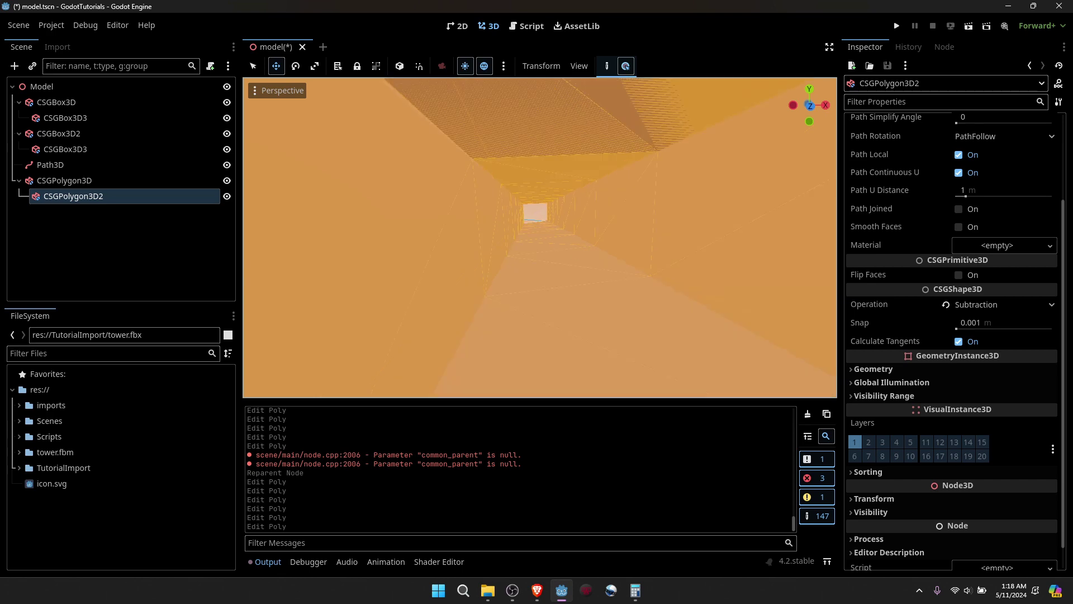
pyautogui.press('s')
pyautogui.moveTo(540, 237); pyautogui.dragTo(545, 213, button='right')
pyautogui.click(741, 177)
pyautogui.click(80, 135)
pyautogui.press('w')
pyautogui.scroll(6, 539, 237)
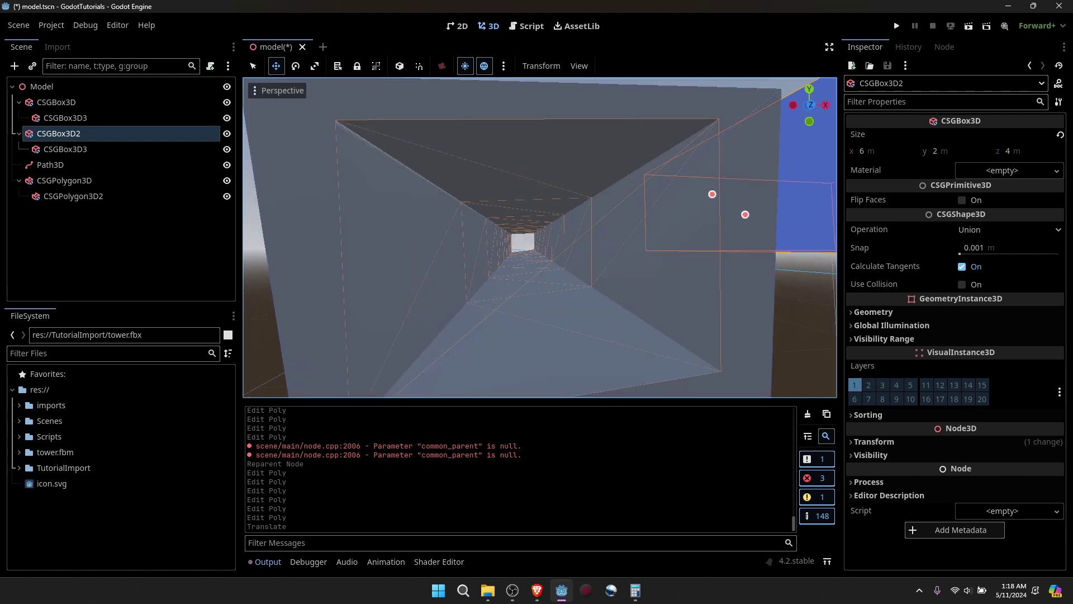
pyautogui.scroll(3, 540, 237)
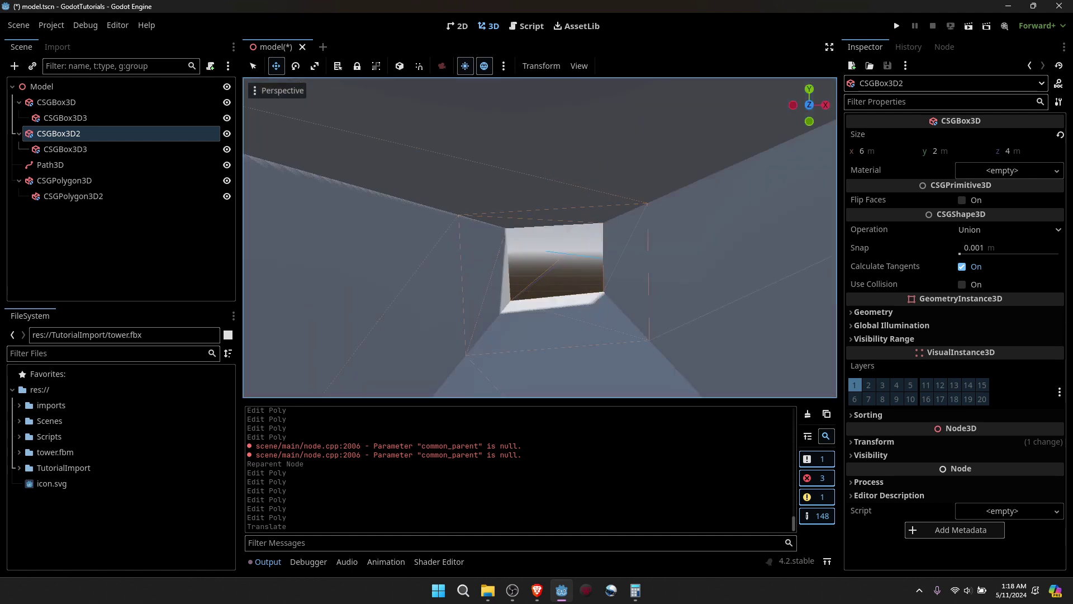
pyautogui.press('w')
pyautogui.moveTo(540, 238); pyautogui.dragTo(420, 240, button='right')
pyautogui.press('e')
pyautogui.press('w')
pyautogui.press('d')
pyautogui.moveTo(593, 240); pyautogui.dragTo(602, 326, button='middle')
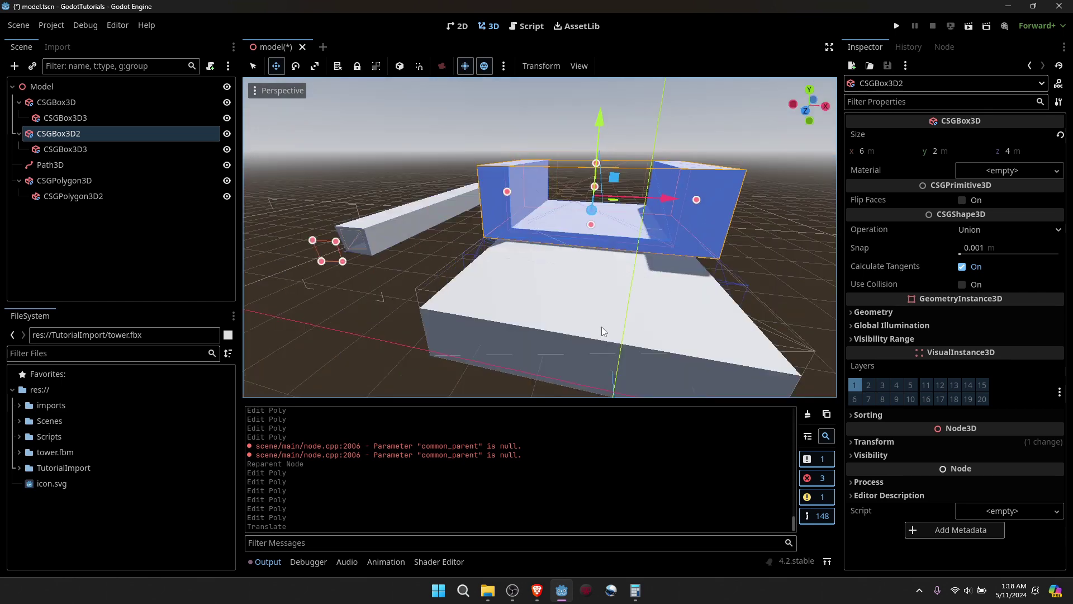
# Save the scene and open its export as a glTF 2.0 scene
pyautogui.hotkey('ctrl', 's')
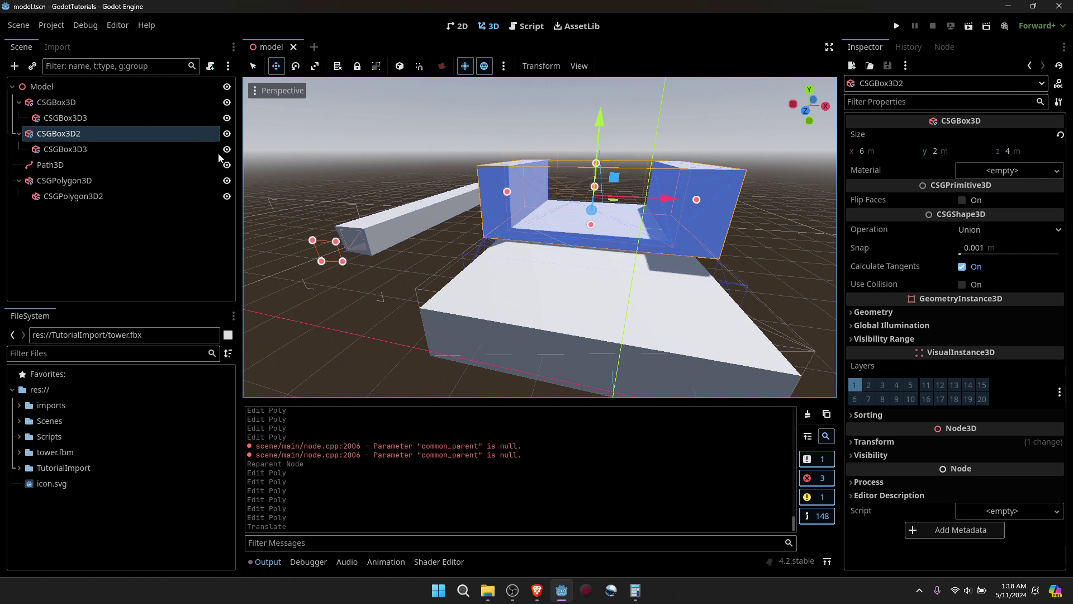
pyautogui.click(24, 28)
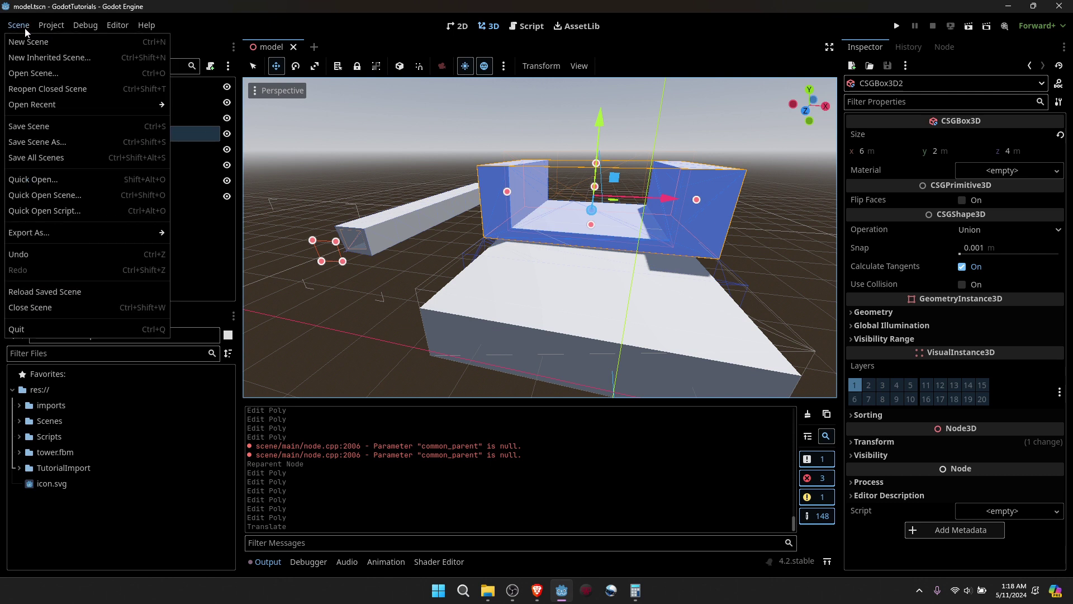
pyautogui.moveTo(74, 232)
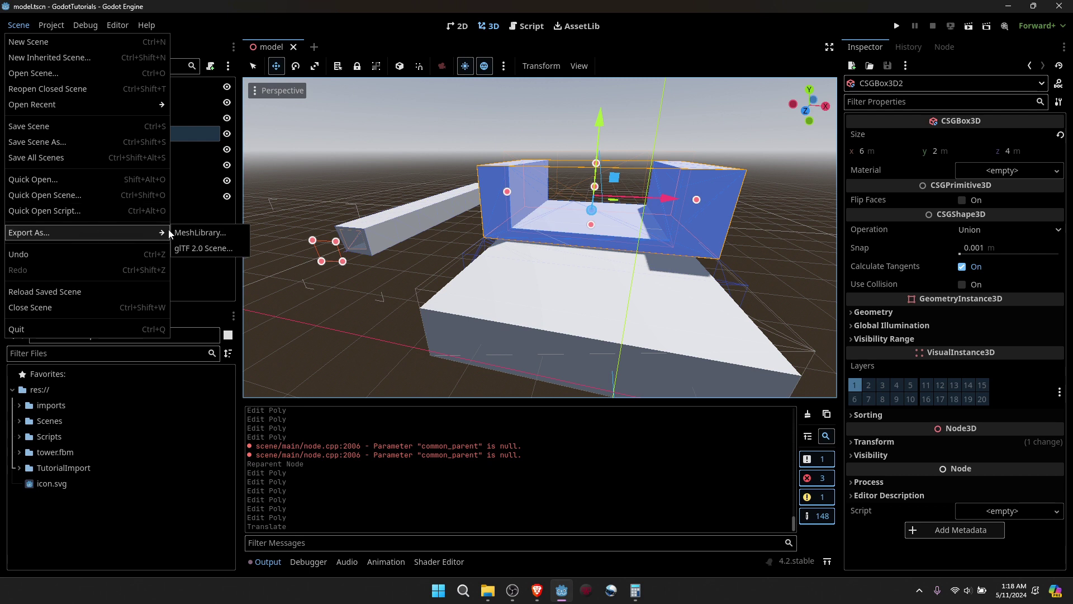
pyautogui.click(214, 250)
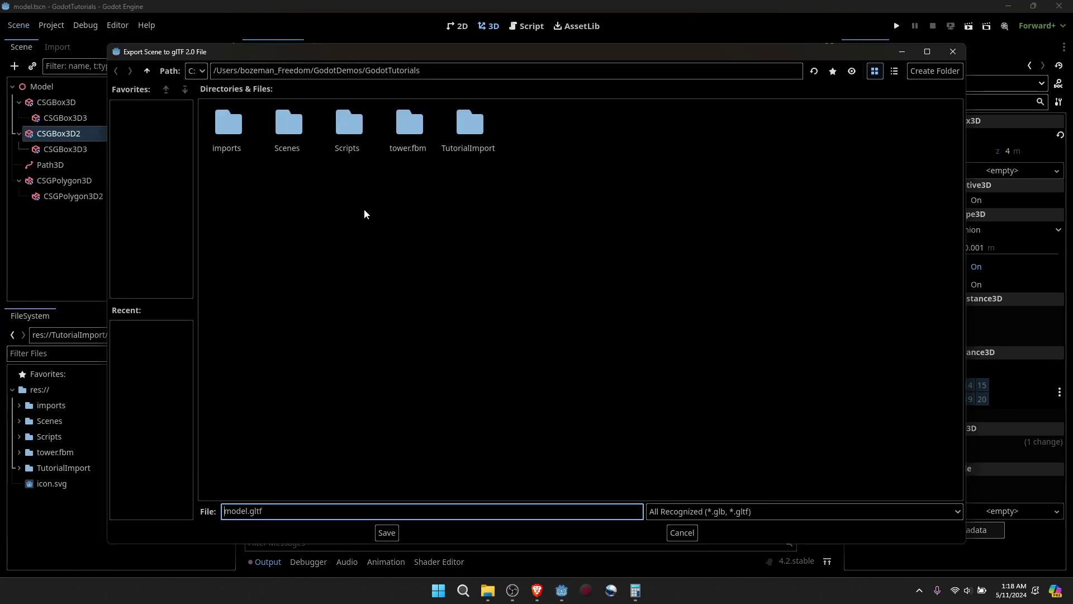
# Create a MeshExports folder in the project and export the scene into it as model.gltf
pyautogui.rightClick(508, 132)
pyautogui.click(533, 138)
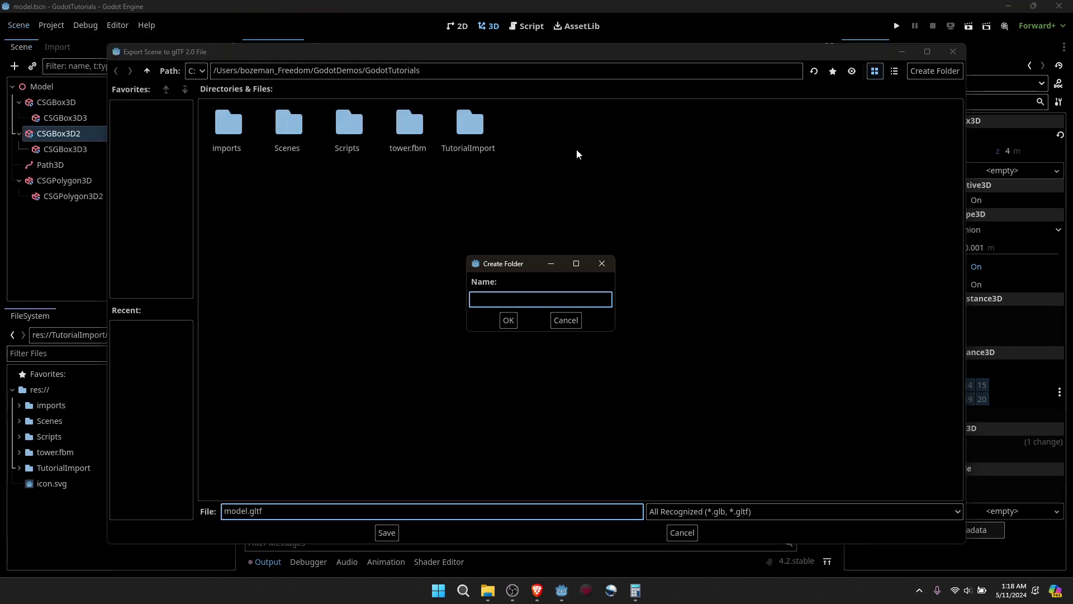
pyautogui.write('MeshExports')
pyautogui.press('Return')
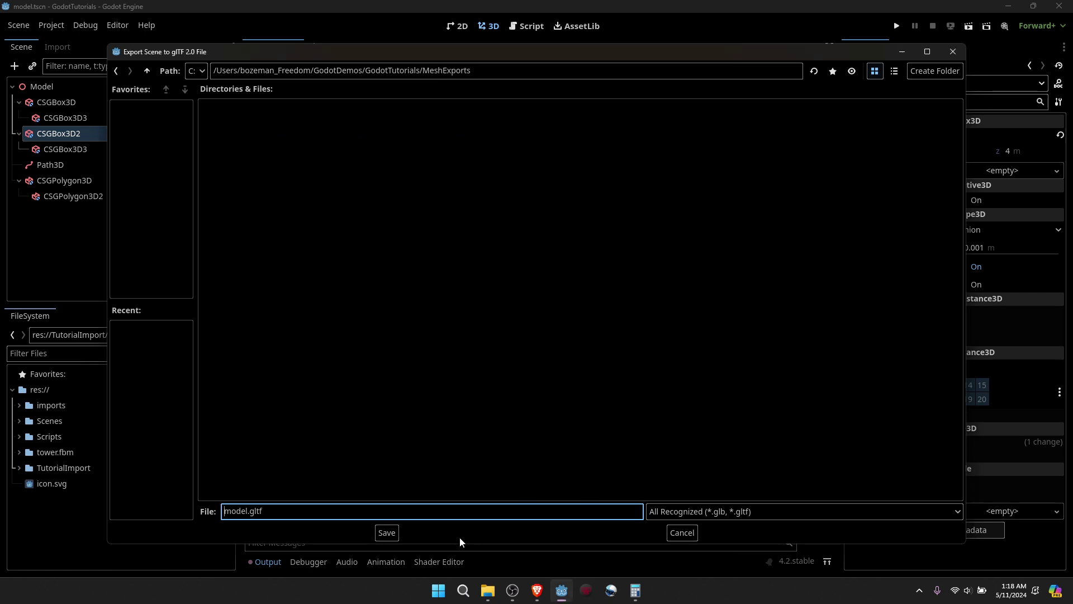
pyautogui.click(386, 532)
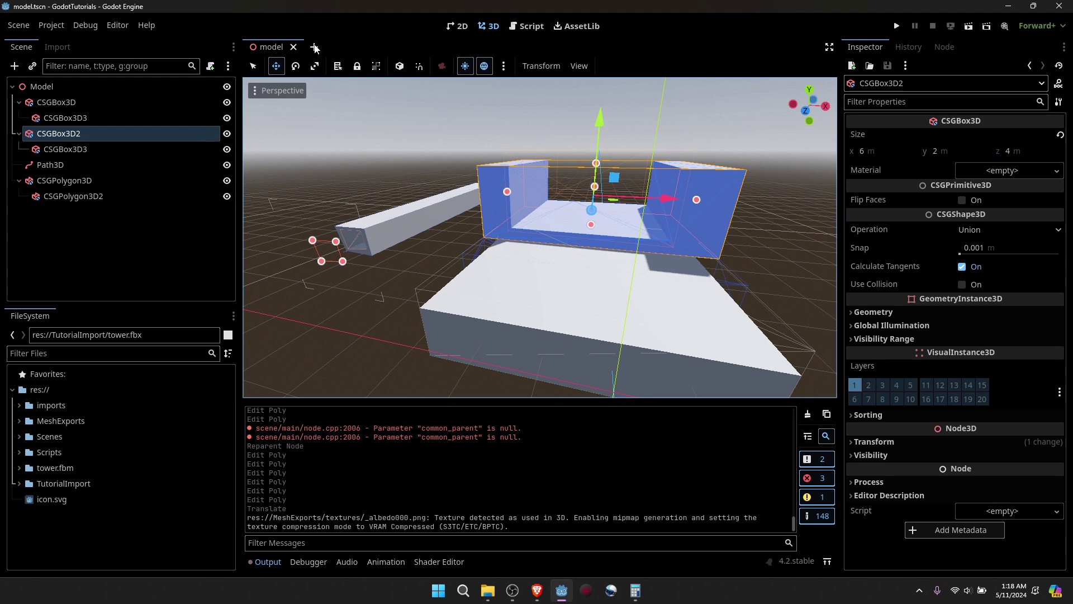
# Create a new scene with a Node3D root and expand the MeshExports folder and its textures subfolder
pyautogui.click(314, 47)
pyautogui.click(99, 103)
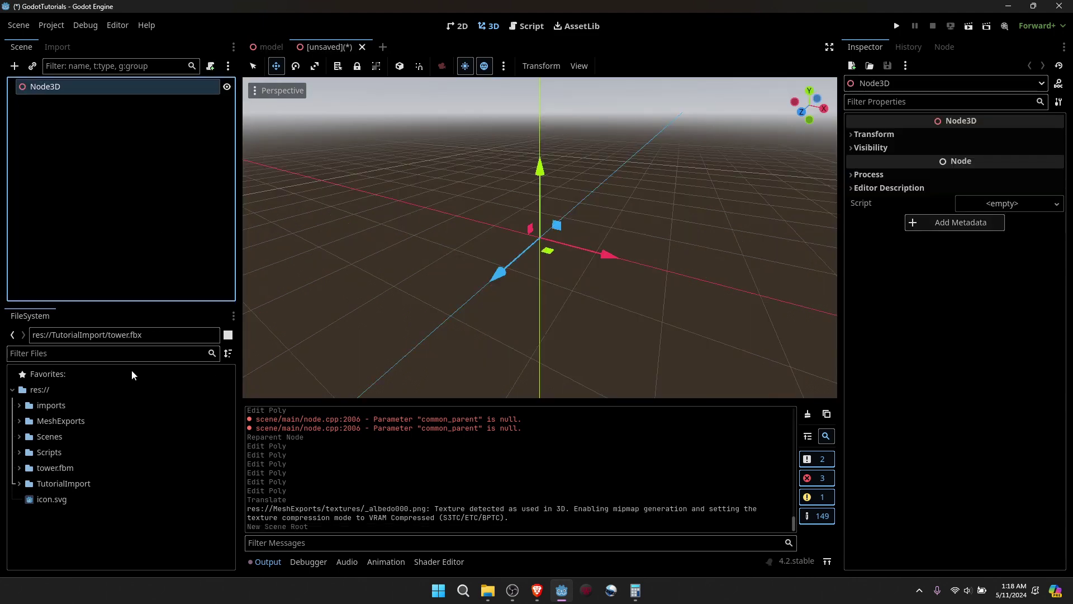
pyautogui.click(20, 423)
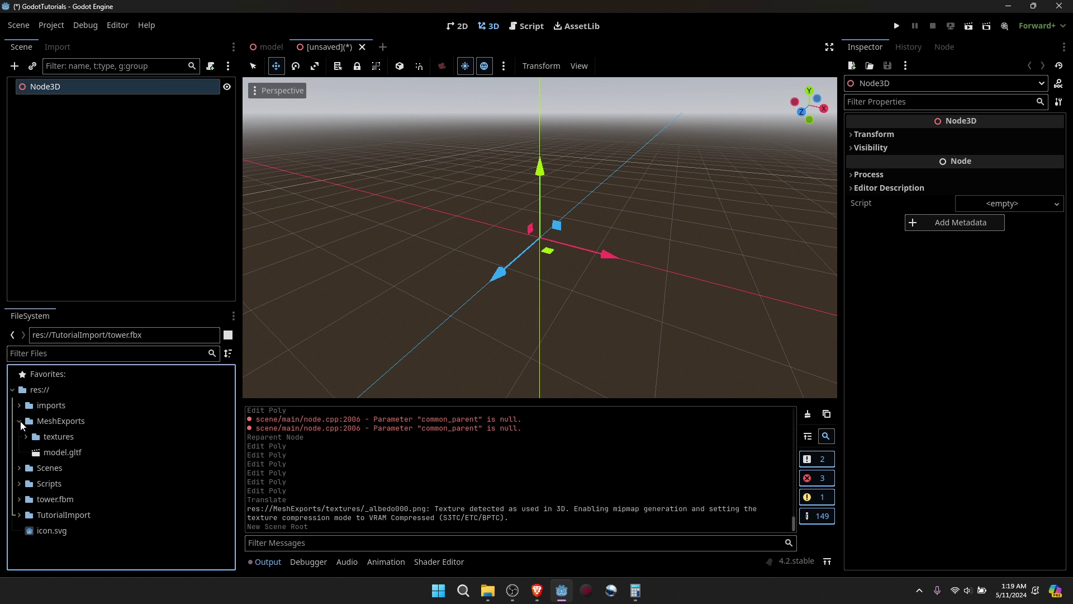
pyautogui.click(27, 437)
# Examine the exported geometry and the CSGPolygon3D2 node hierarchy in the advanced import settings of model.gltf
pyautogui.click(63, 470)
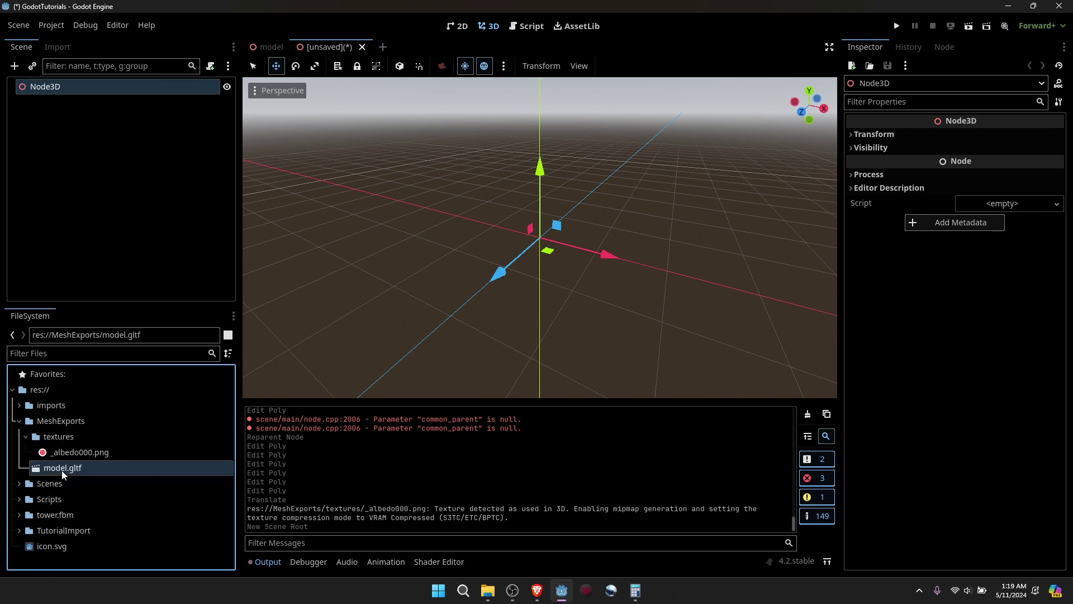
pyautogui.doubleClick(55, 469)
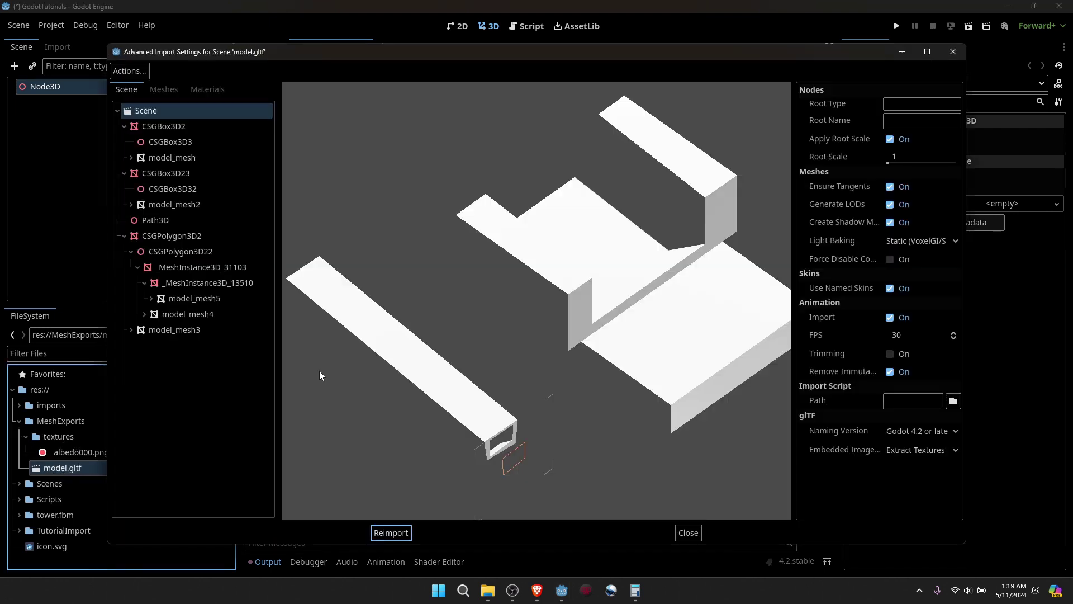
pyautogui.moveTo(615, 301); pyautogui.dragTo(628, 401)
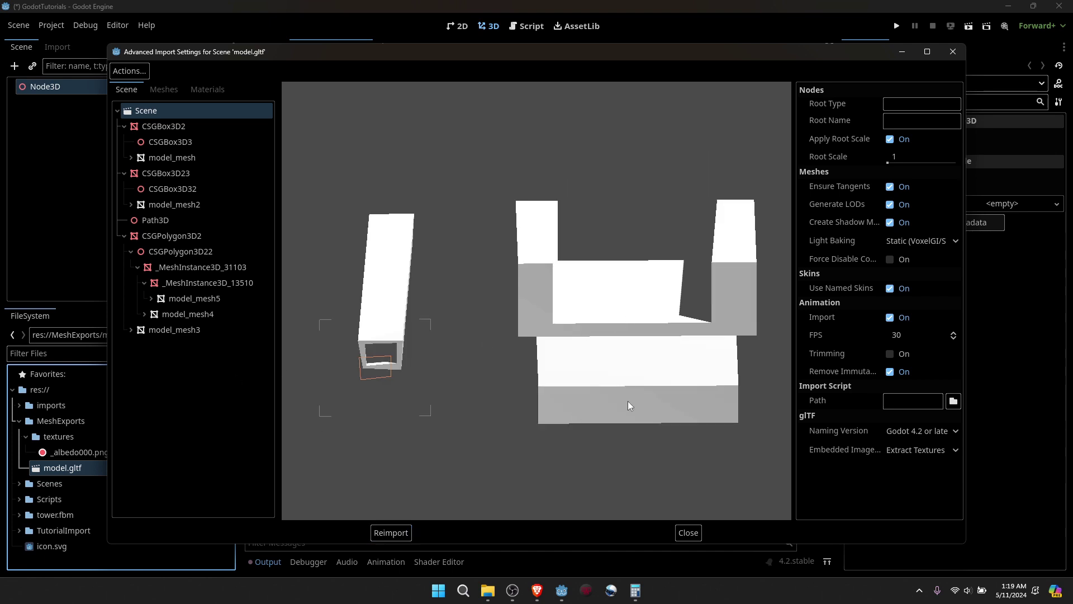
pyautogui.moveTo(609, 364); pyautogui.dragTo(437, 308)
pyautogui.click(183, 239)
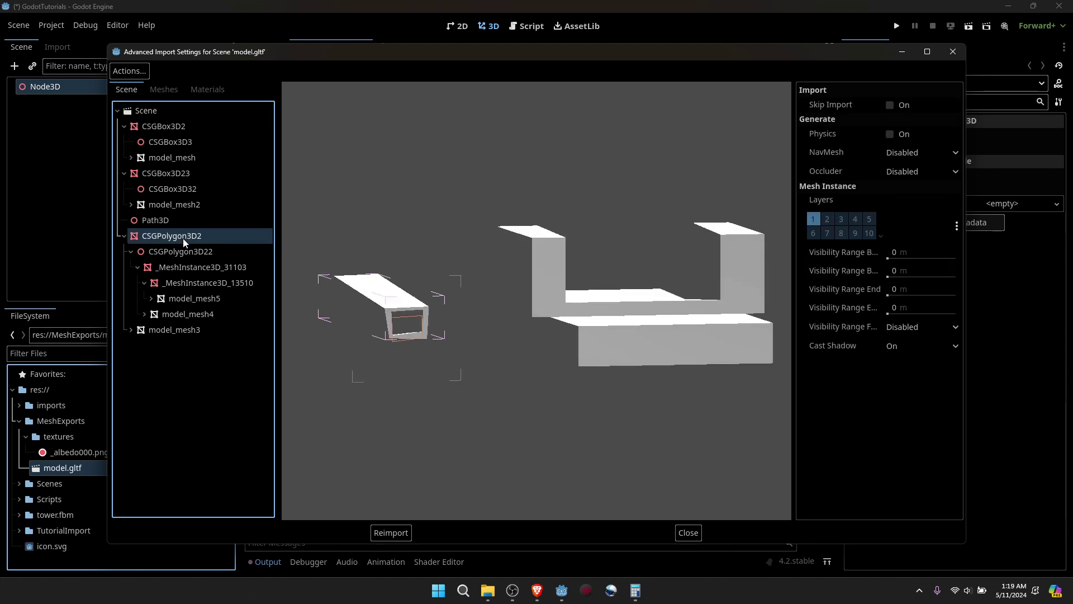
pyautogui.click(180, 251)
pyautogui.click(183, 267)
pyautogui.click(186, 285)
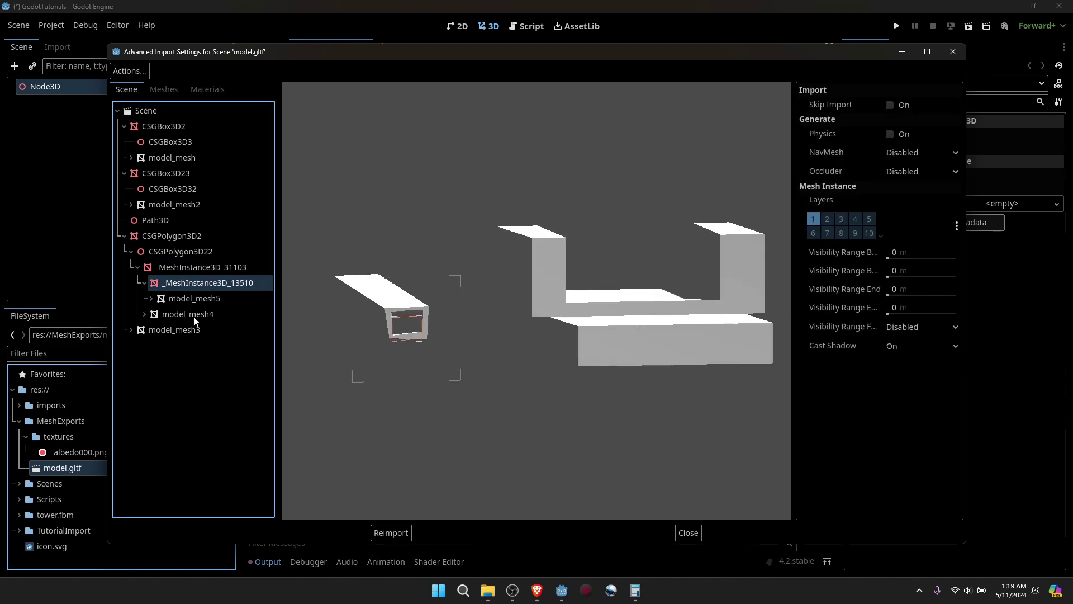
pyautogui.click(194, 316)
pyautogui.click(953, 52)
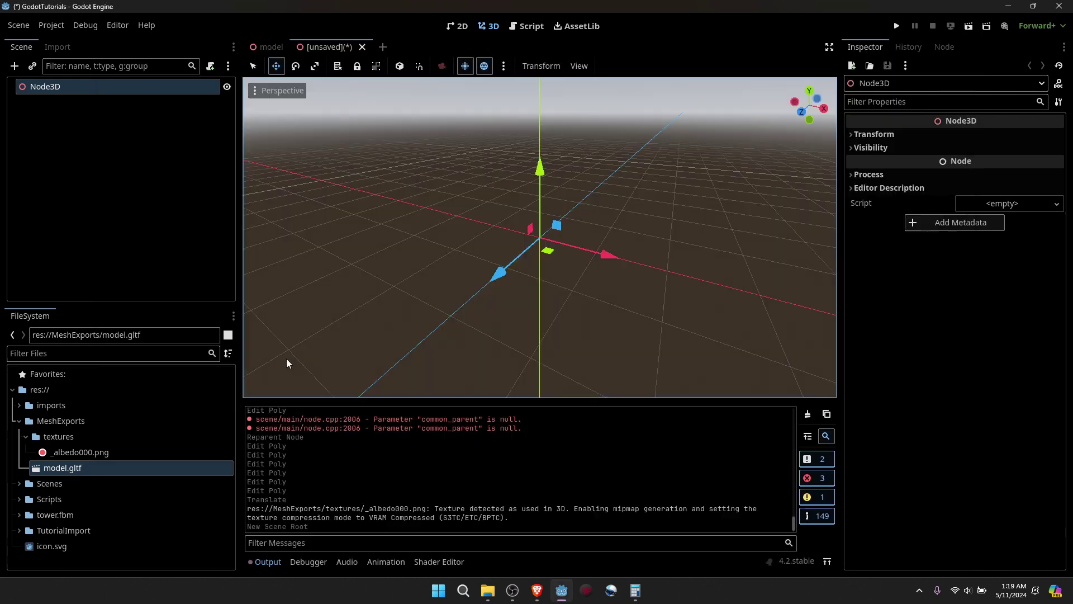
# Instantiate model.gltf as a child of Node3D in the new scene and inspect its extruded tunnel
pyautogui.moveTo(62, 471); pyautogui.dragTo(73, 90)
pyautogui.moveTo(400, 230); pyautogui.dragTo(515, 290, button='right')
pyautogui.press('w')
pyautogui.press('a')
pyautogui.press('s')
pyautogui.press('q')
pyautogui.press('w')
pyautogui.press('a')
pyautogui.press('e')
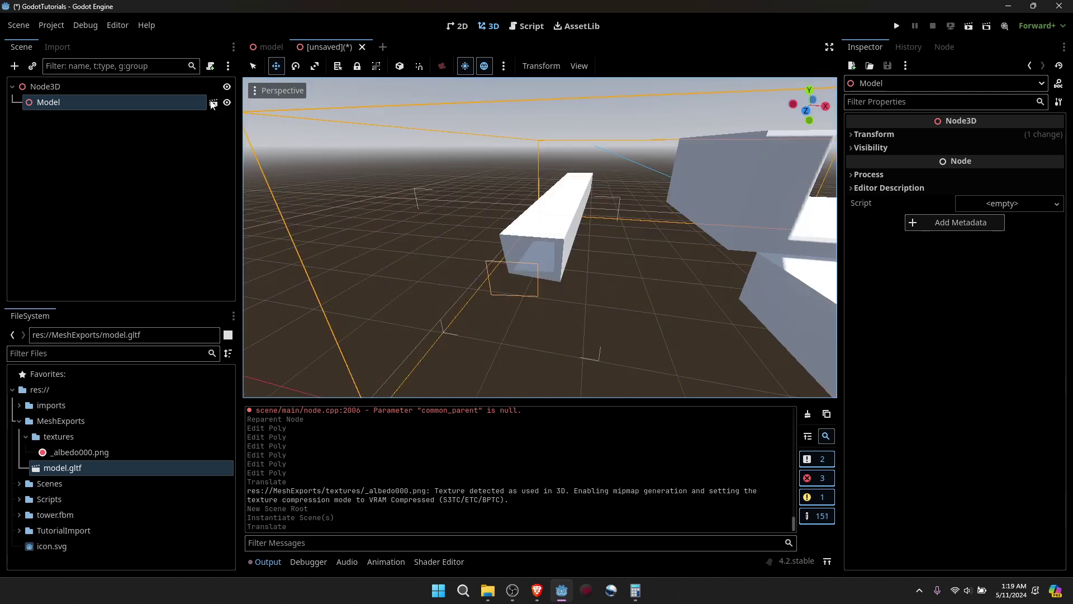
# Open the instanced Model node's source scene for editing as a new inherited scene
pyautogui.click(214, 103)
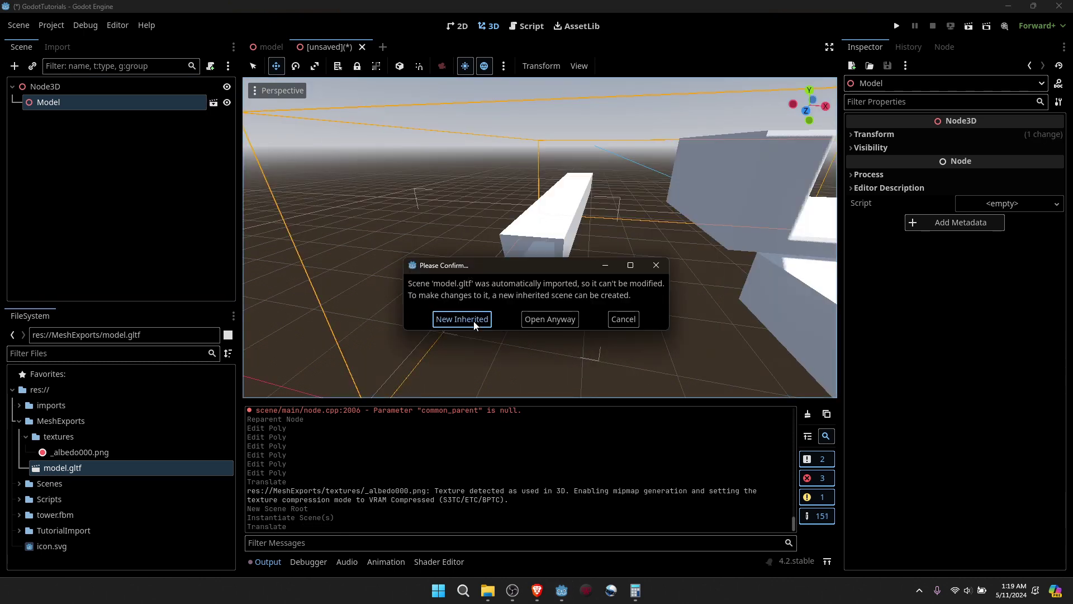
pyautogui.click(474, 320)
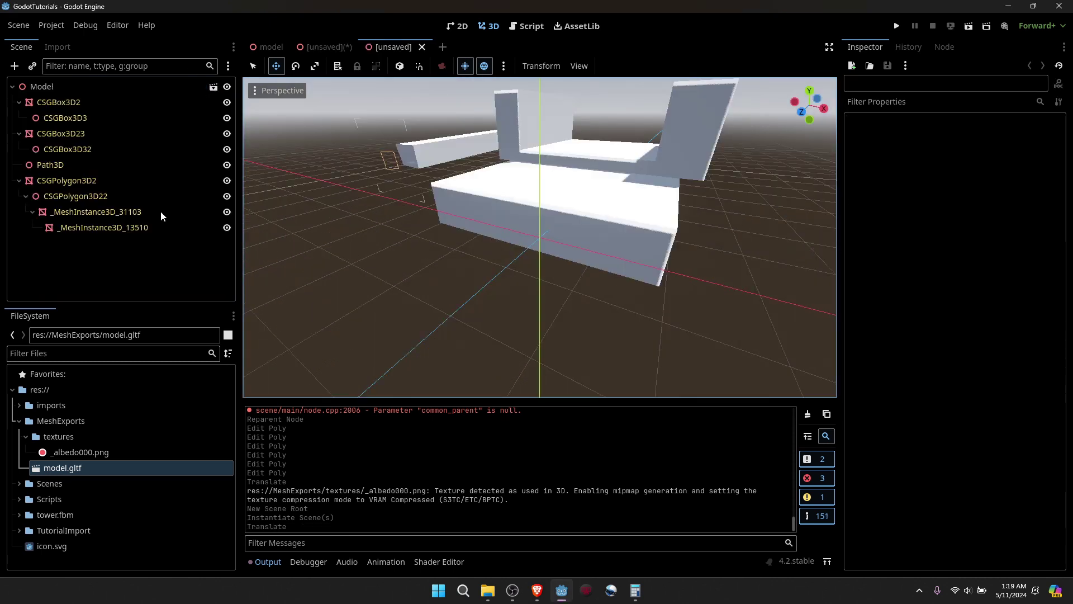
# Try to save the Model root node's branch as a separate scene
pyautogui.rightClick(50, 89)
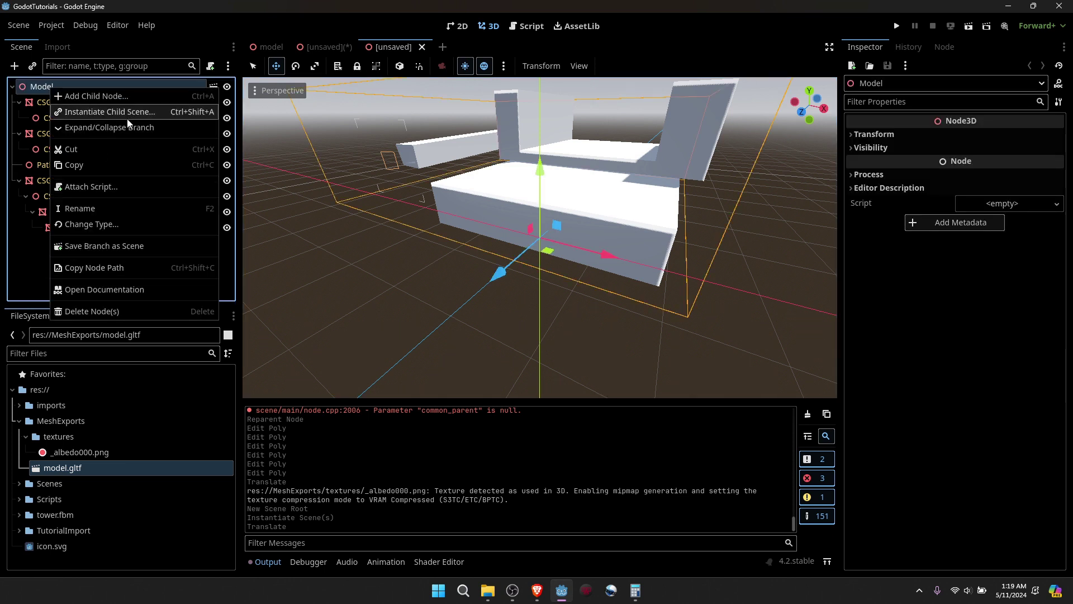
pyautogui.click(131, 251)
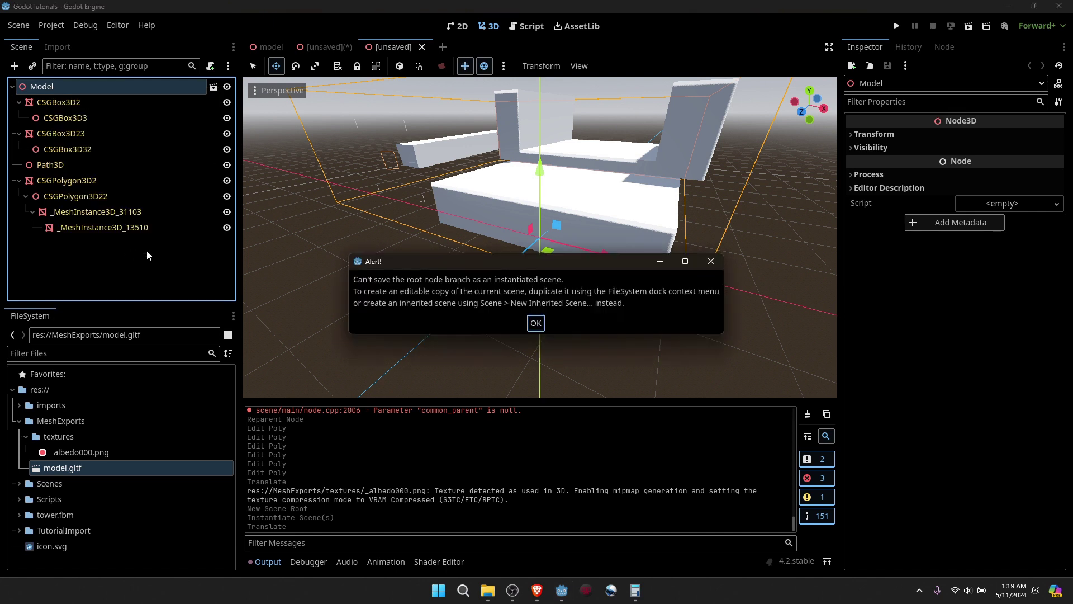
pyautogui.click(535, 324)
pyautogui.rightClick(64, 93)
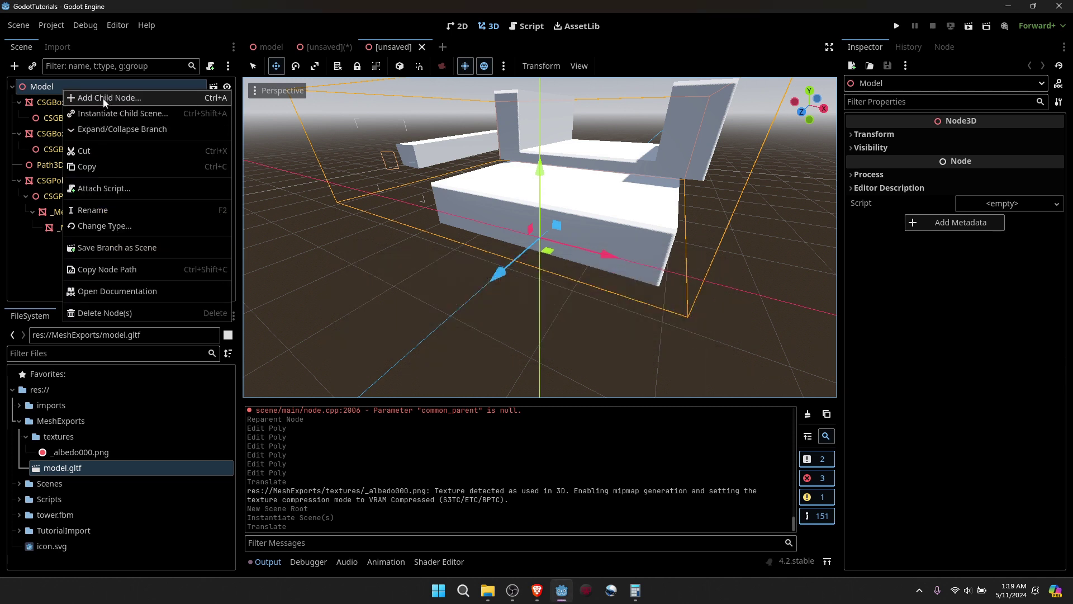
pyautogui.click(35, 100)
# Save the inherited scene as model2.tscn in the Scenes folder
pyautogui.hotkey('ctrl', 's')
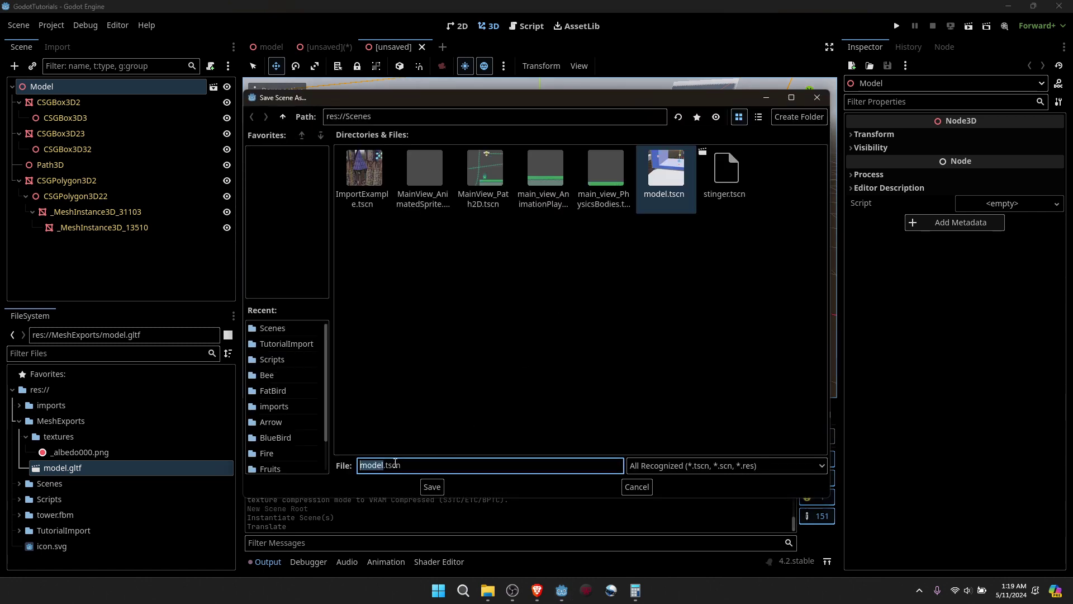
pyautogui.press('Right')
pyautogui.write('2')
pyautogui.click(432, 486)
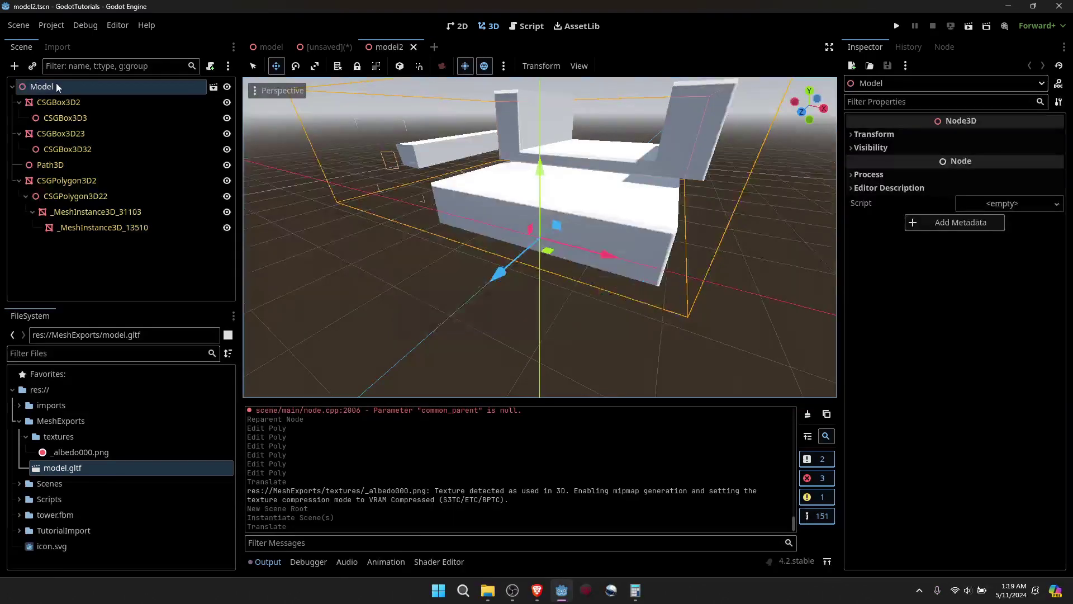
# Clear the inheritance of the Model root node so its child nodes can be edited directly
pyautogui.rightClick(56, 85)
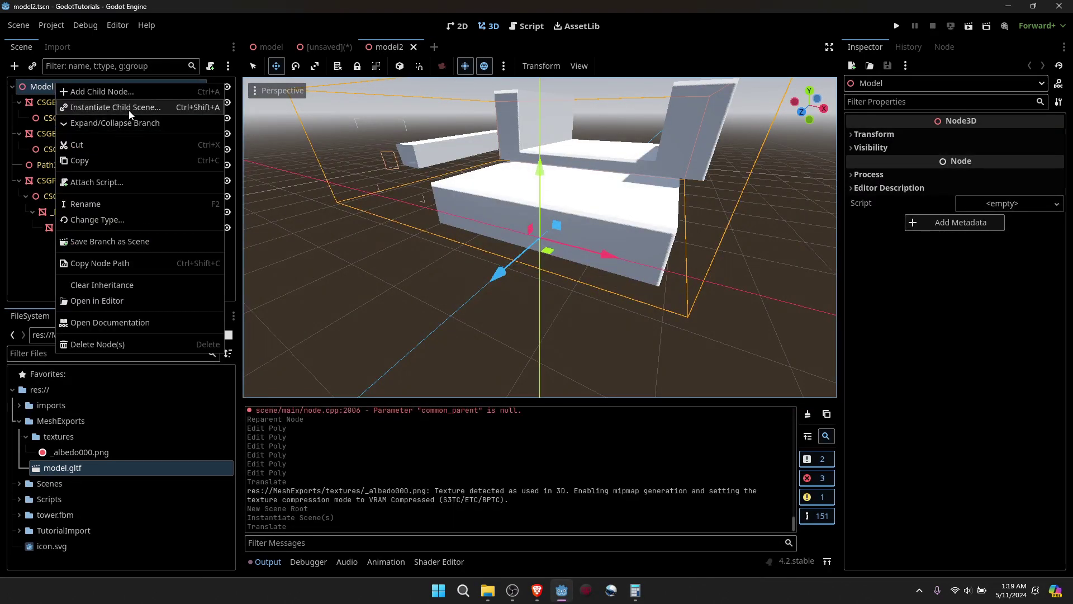
pyautogui.click(94, 287)
pyautogui.click(523, 318)
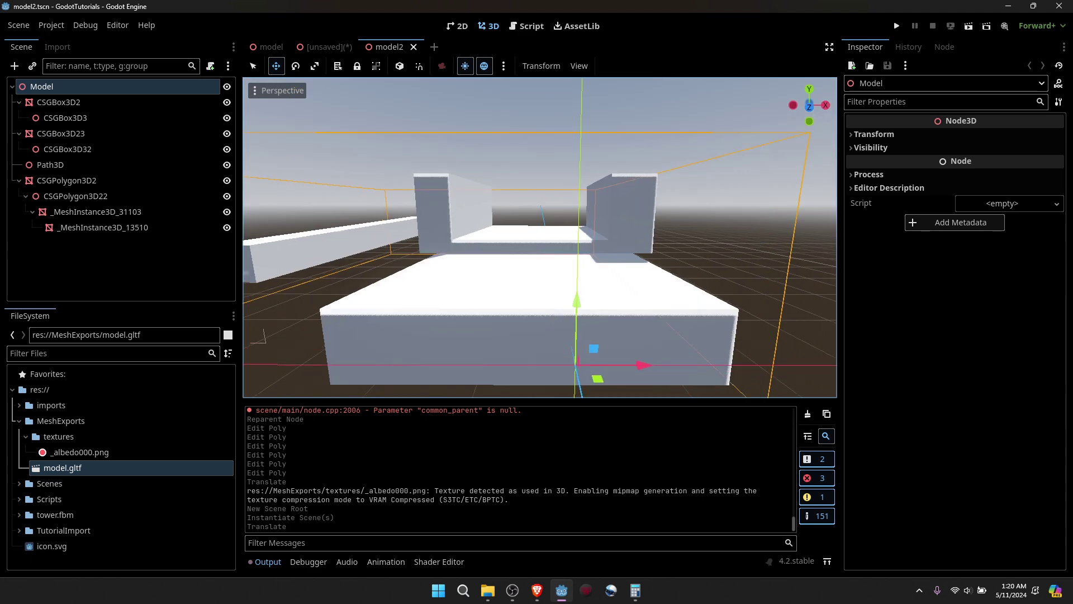
# Move the CSGPolygon3D2 tunnel mesh freehand beside the box models and rotate it to a new orientation
pyautogui.click(89, 184)
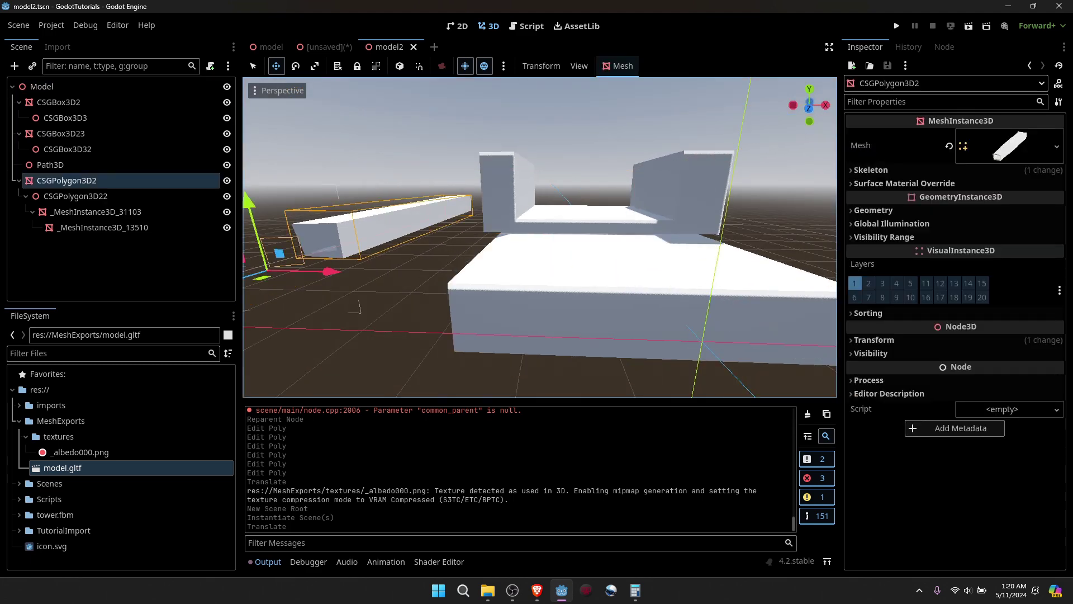
pyautogui.moveTo(312, 263); pyautogui.dragTo(327, 278, button='right')
pyautogui.press('a')
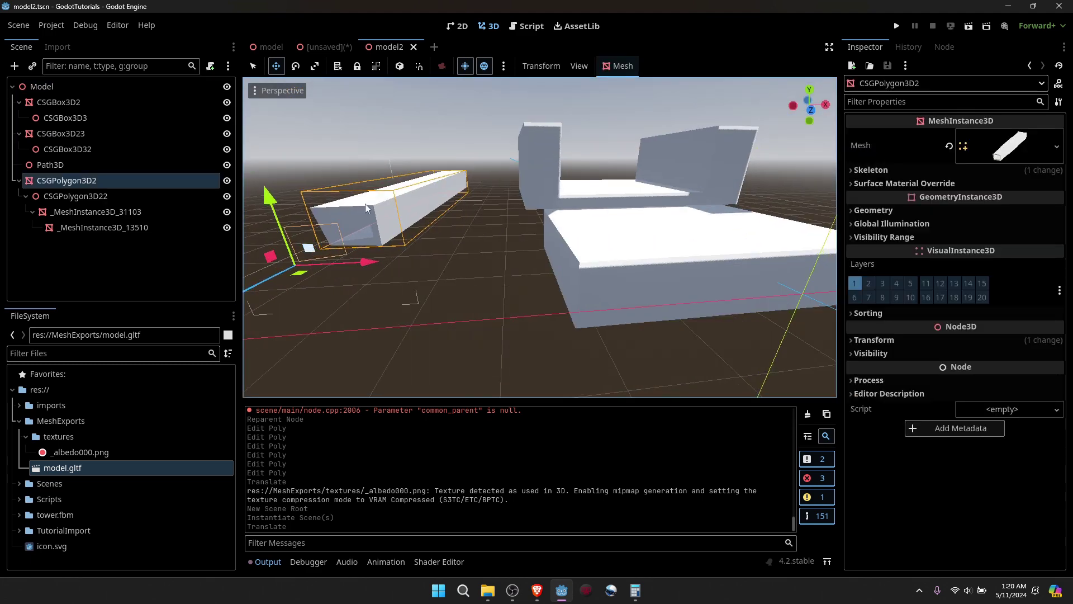
pyautogui.moveTo(364, 204); pyautogui.dragTo(316, 267)
pyautogui.press('e')
pyautogui.moveTo(478, 236); pyautogui.dragTo(479, 231, button='right')
pyautogui.press('e')
pyautogui.press('s')
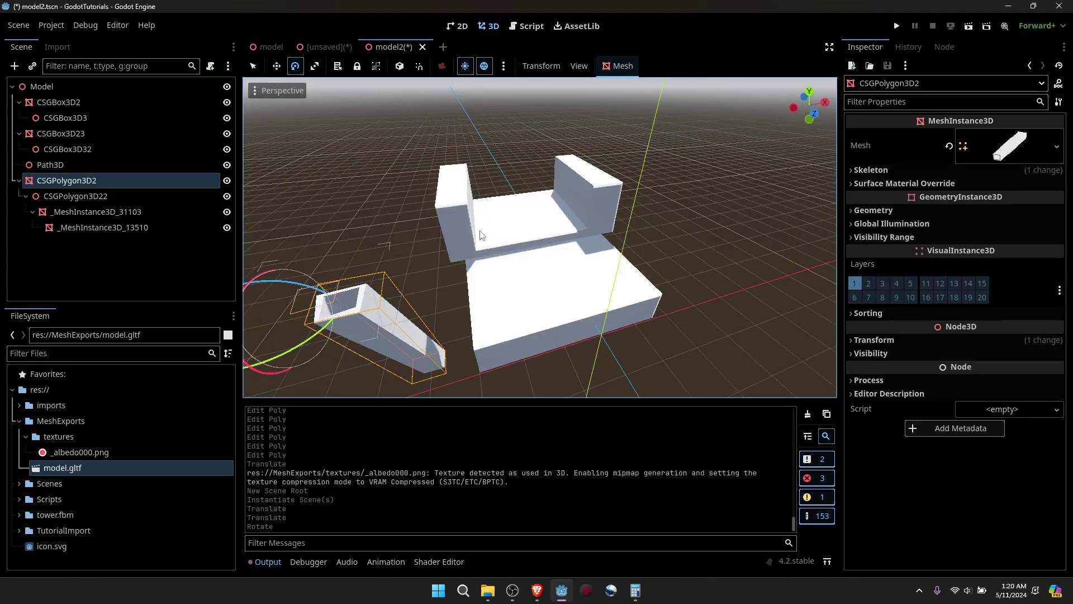